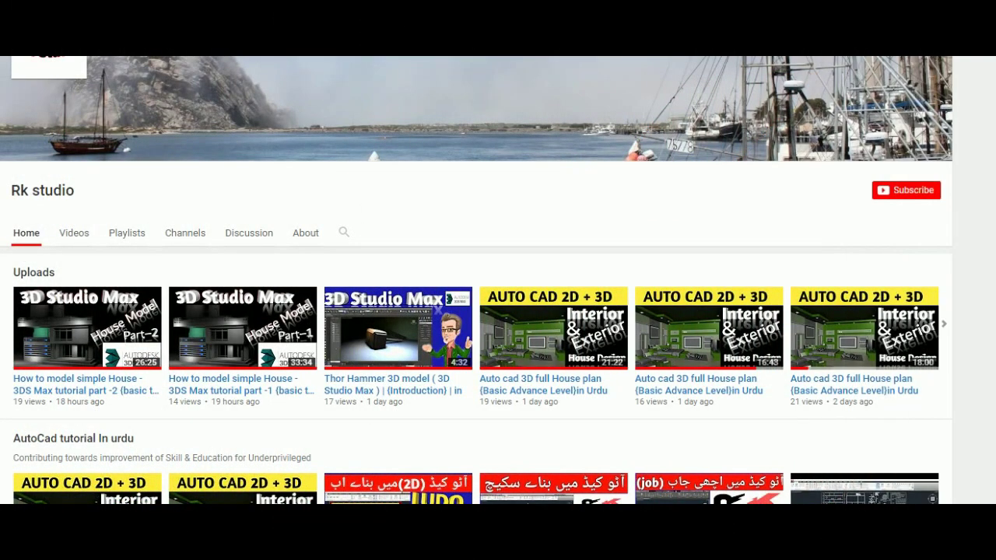
Subscribe to Rk studio, set its bell to 'Send me all notifications' and save.
click(905, 192)
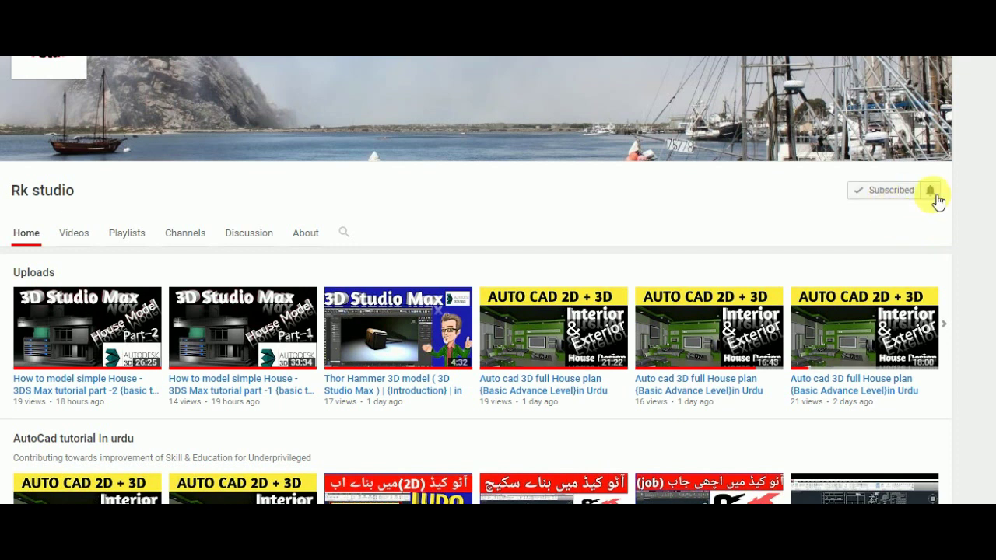
click(936, 198)
click(278, 278)
click(504, 377)
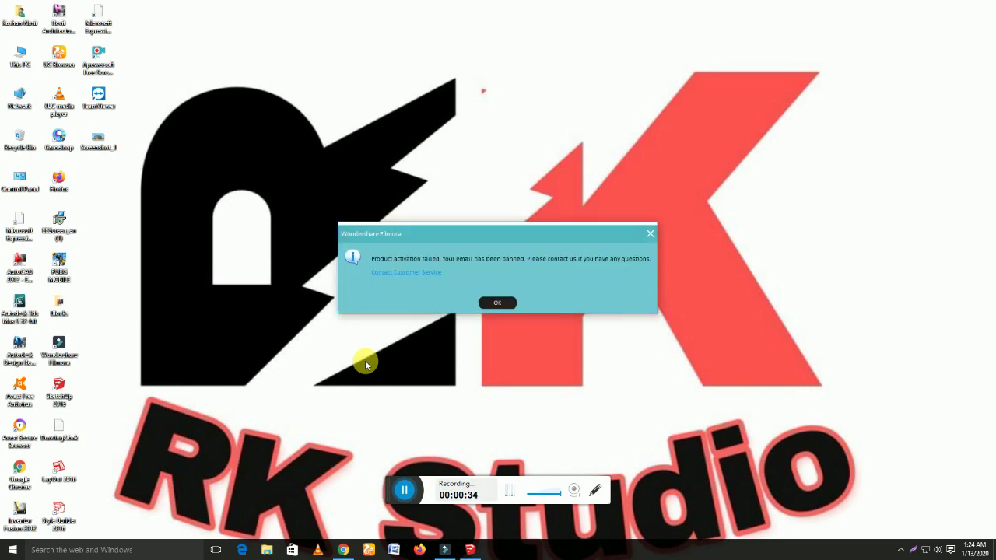
Dismiss the Filmora activation-failed message with OK.
click(494, 302)
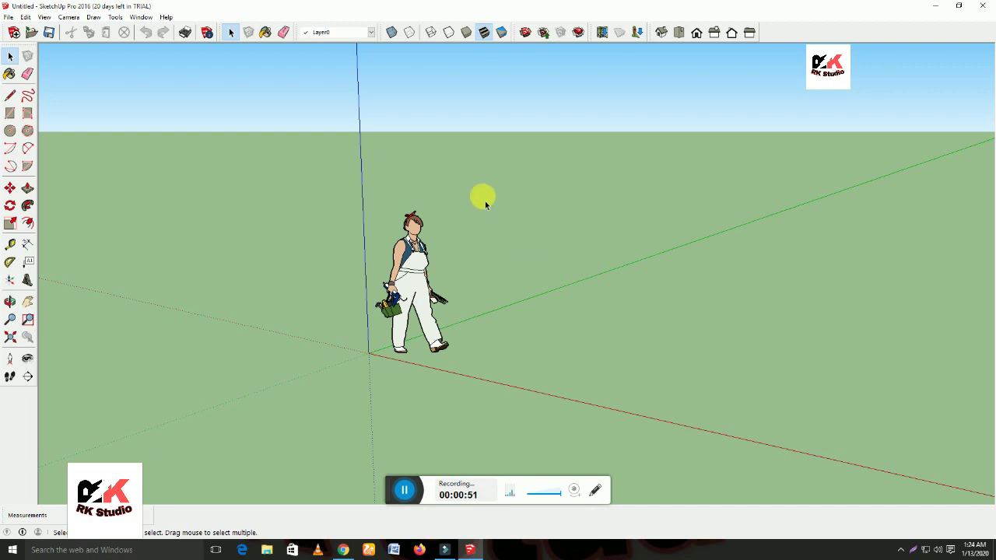
Erase the default person figure using its right-click Erase command.
click(401, 267)
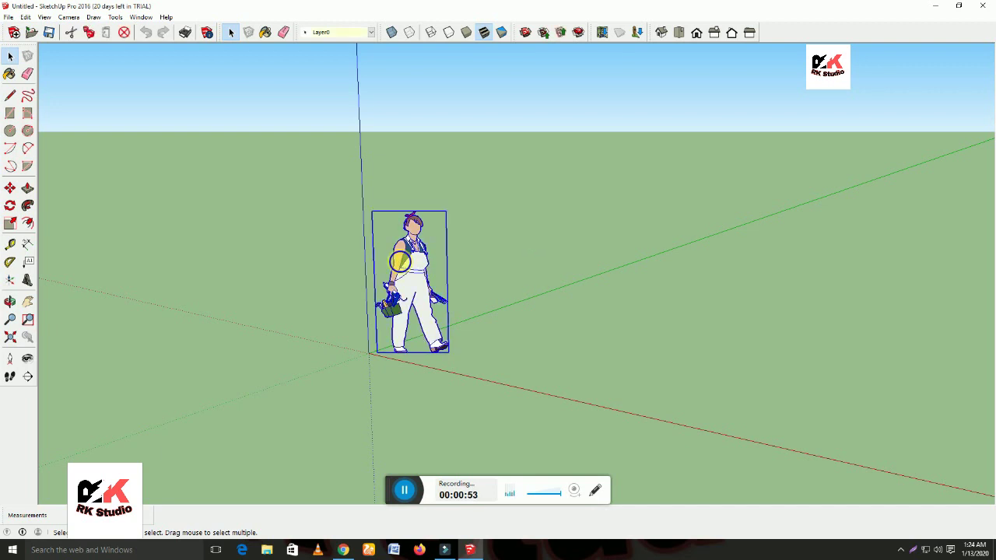
right_click(402, 262)
click(434, 280)
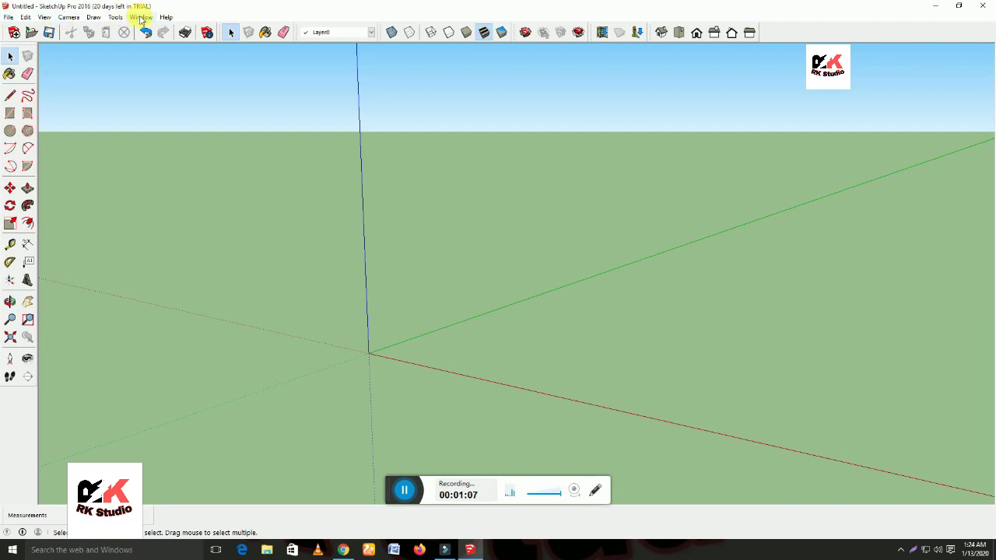
In Model Info Units, set the length format to Decimal, cm, with 0.0cm precision.
click(141, 16)
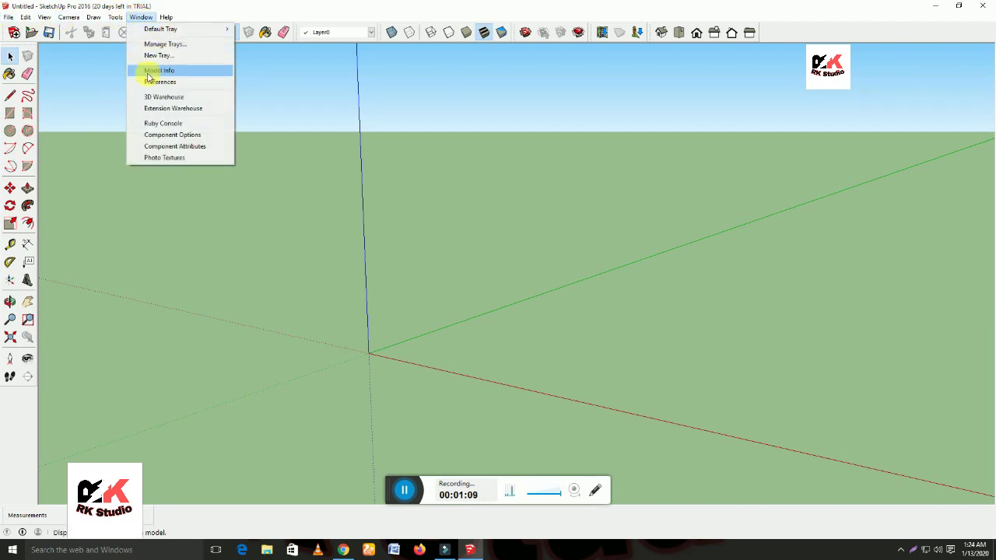
click(175, 76)
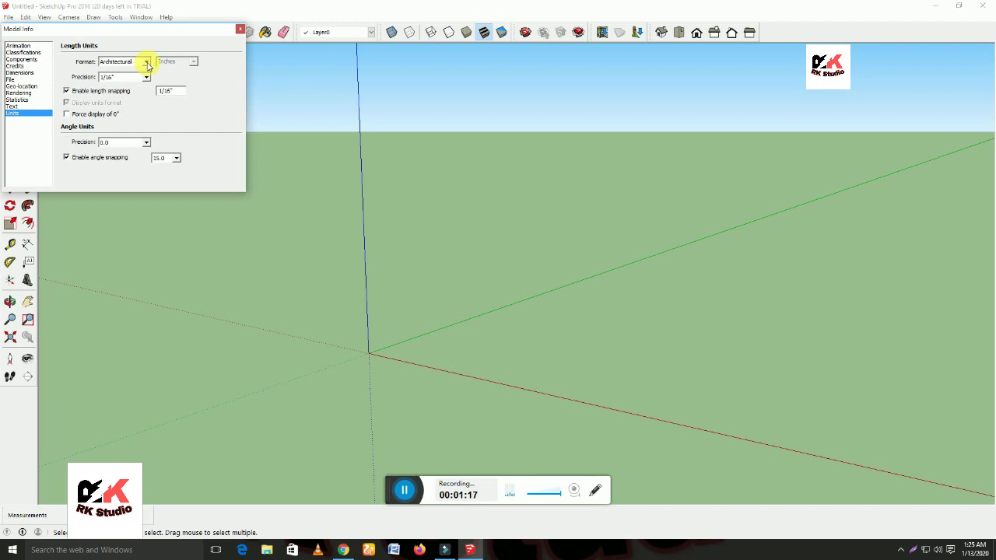
click(147, 63)
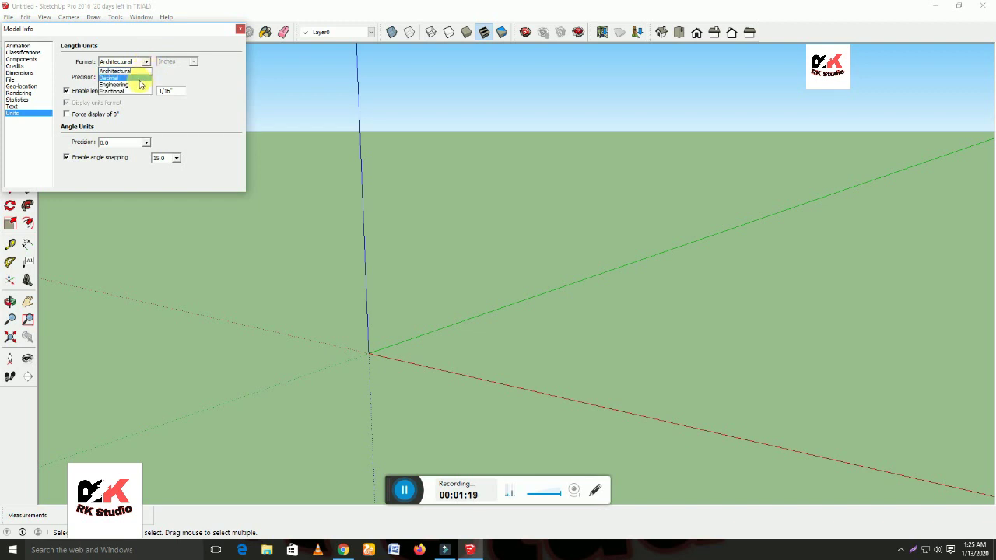
click(132, 77)
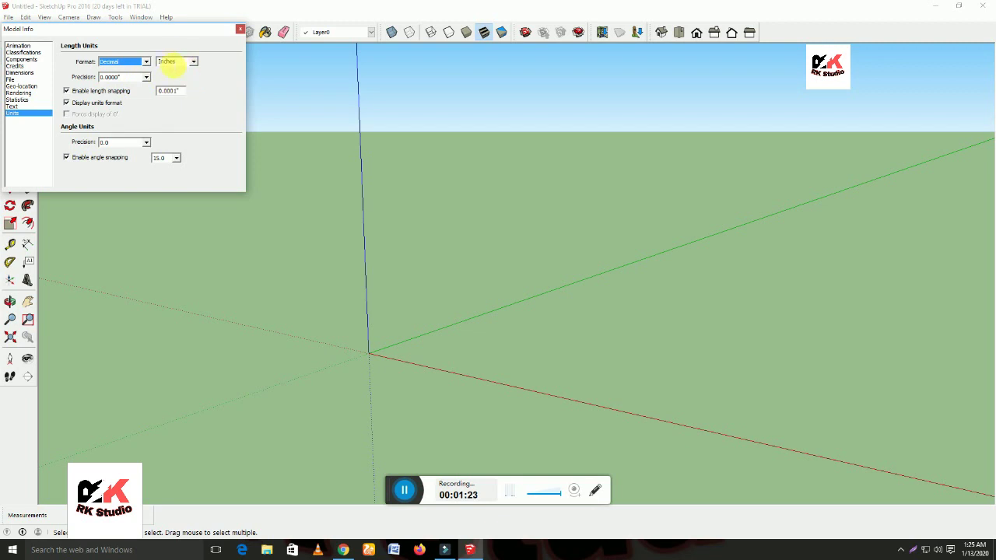
click(193, 61)
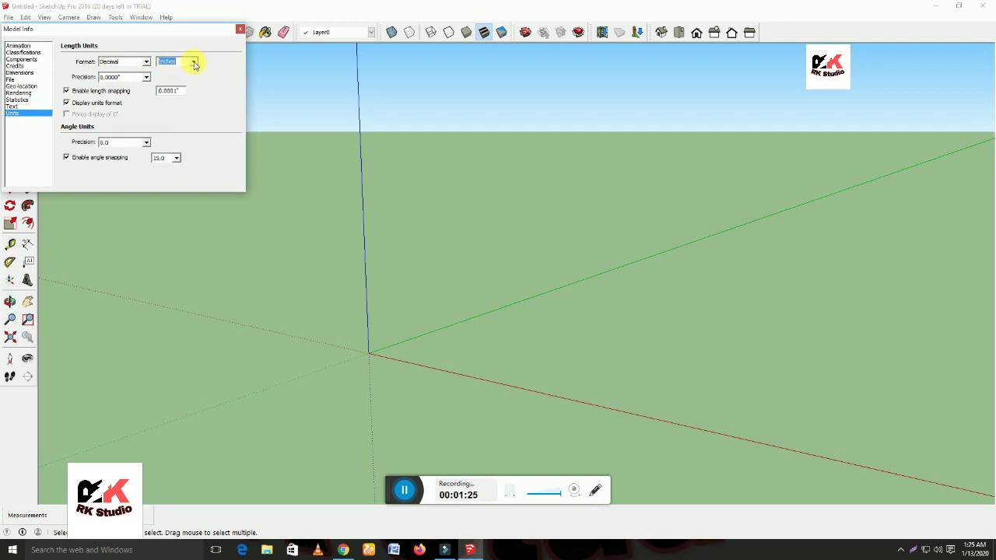
click(174, 92)
click(146, 77)
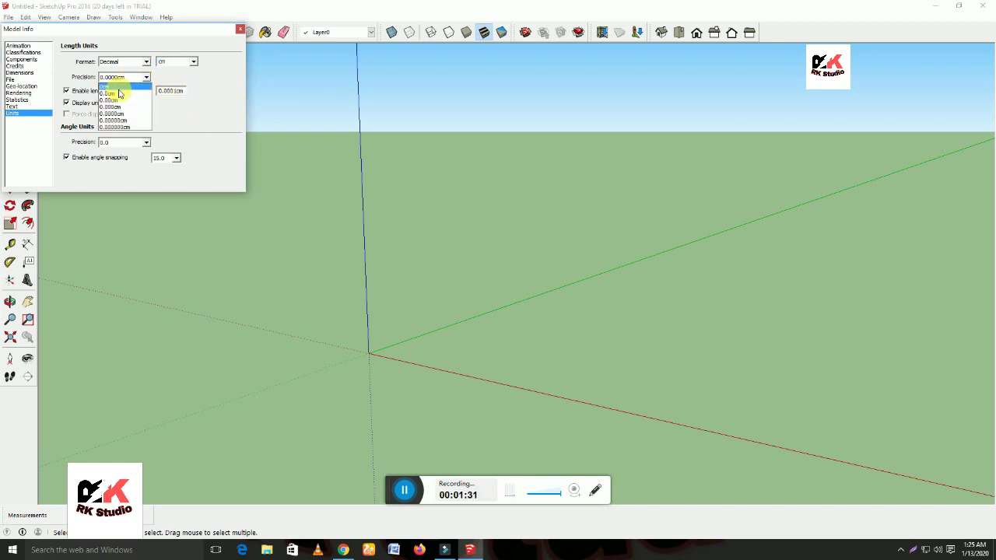
click(123, 94)
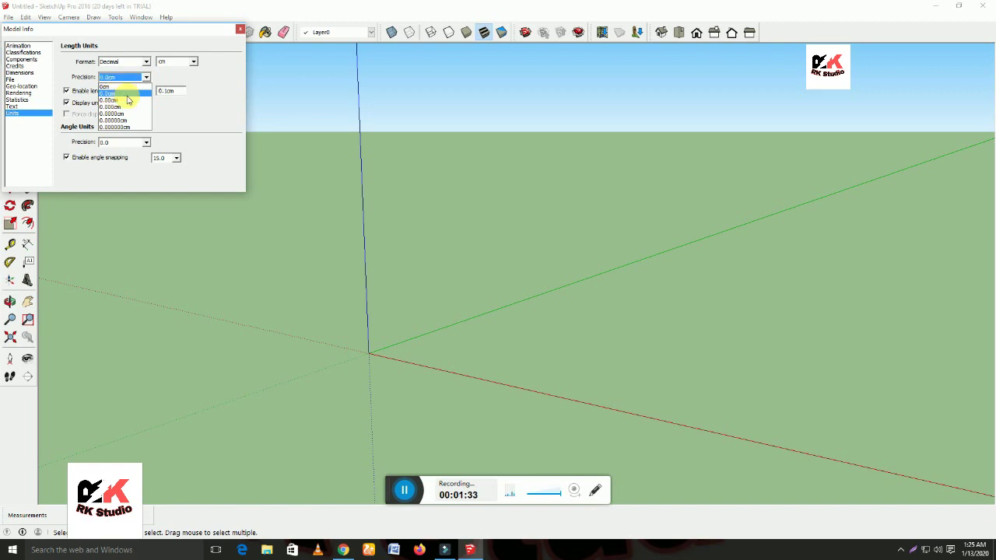
click(240, 32)
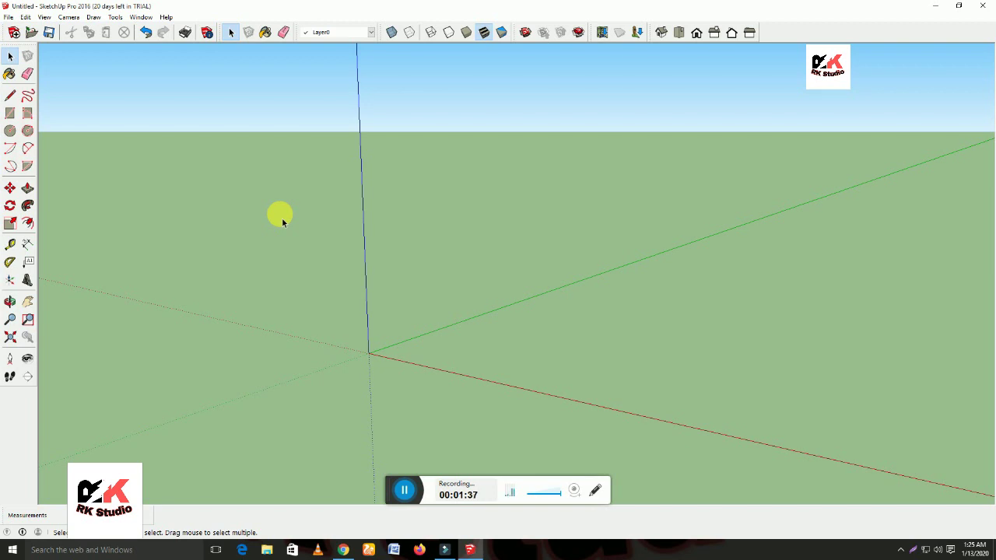
Draw a rectangle on the ground from the origin at typed dimensions.
middle_drag(282, 218, 454, 343)
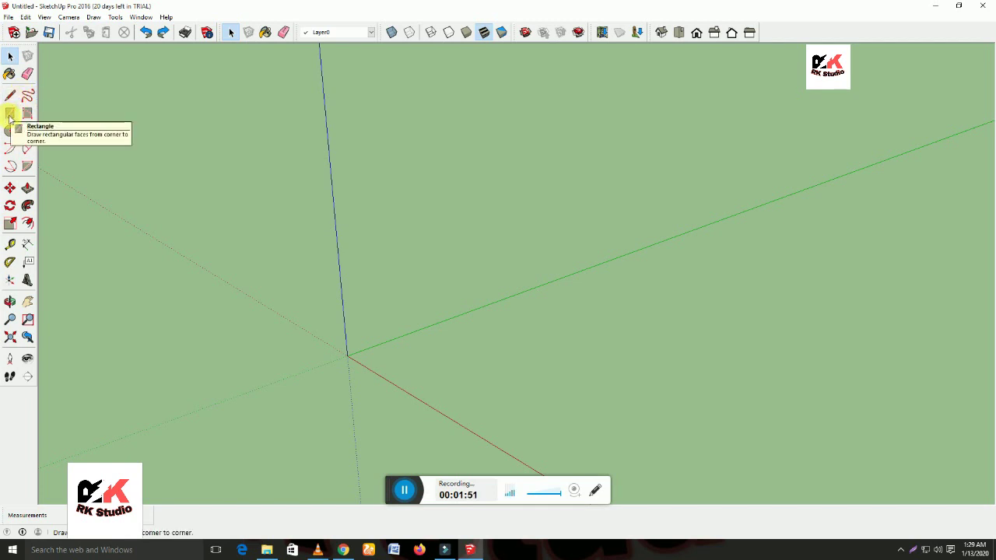
click(9, 115)
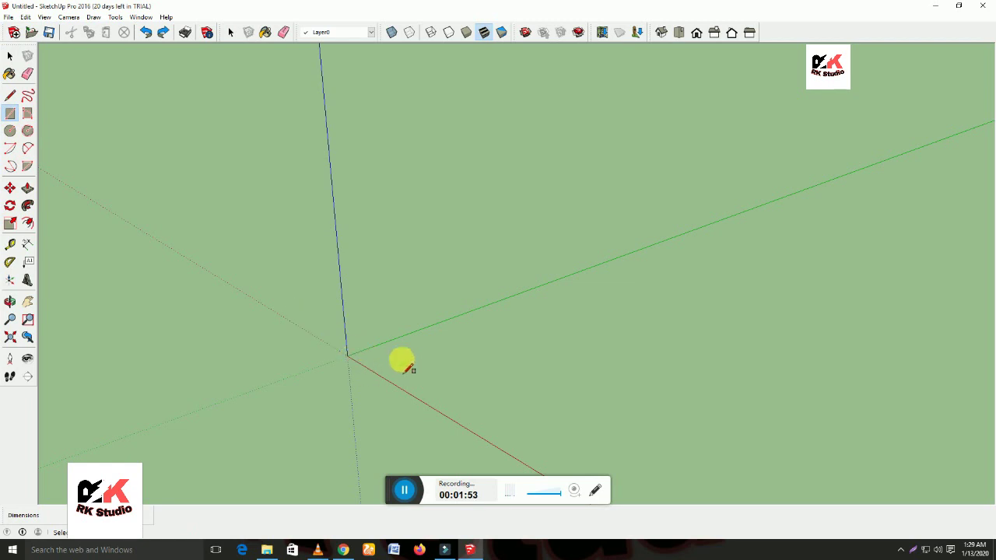
click(369, 368)
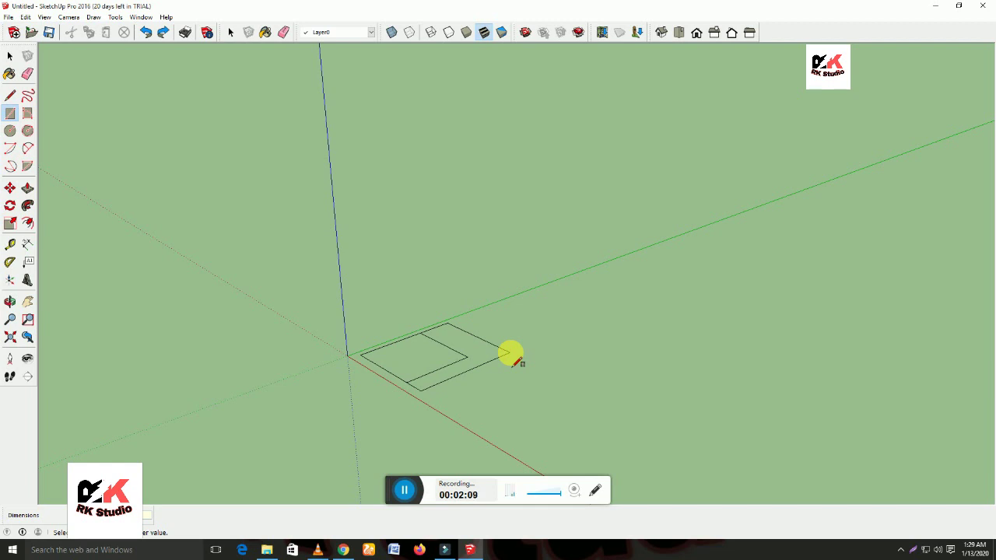
key(Return)
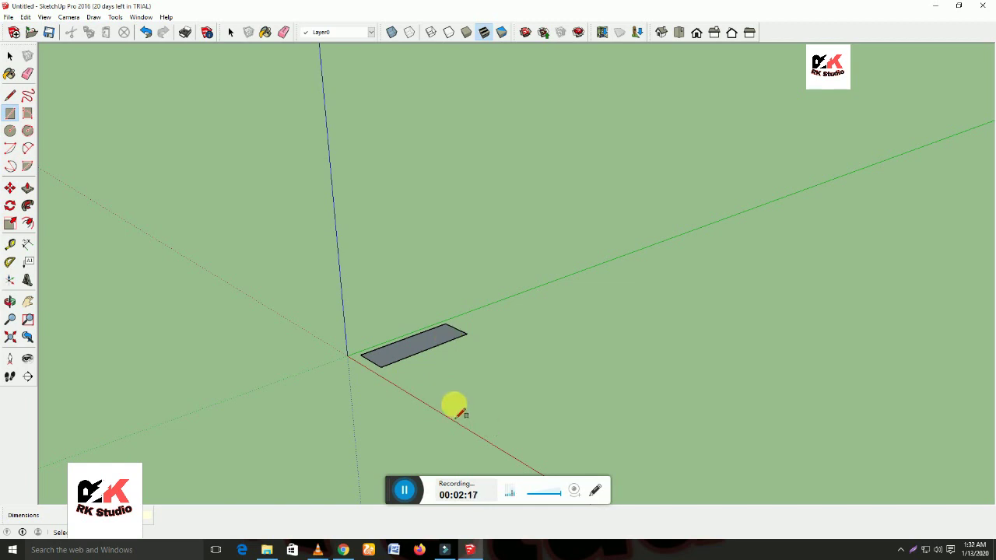
Push/Pull the rectangle up into a tall box at a typed height.
click(28, 189)
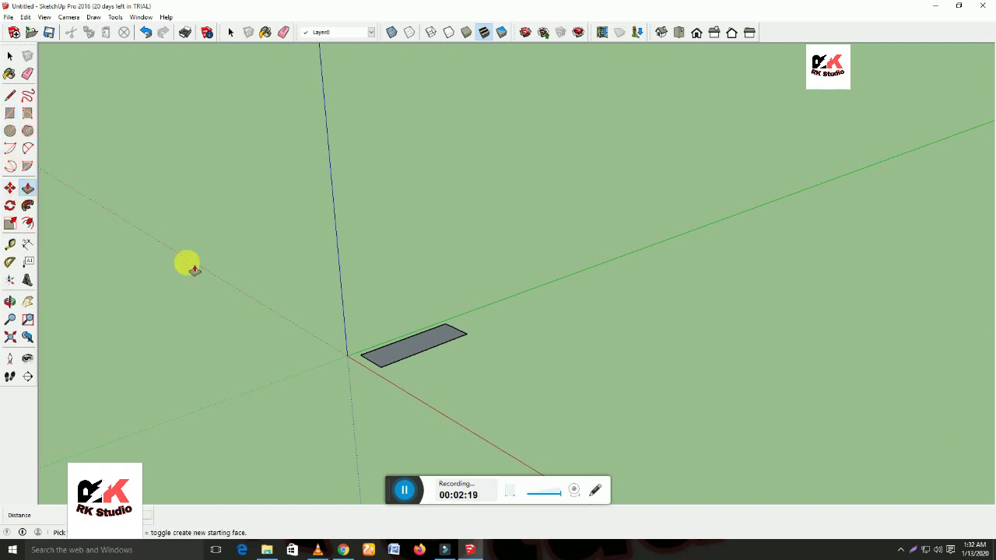
click(418, 341)
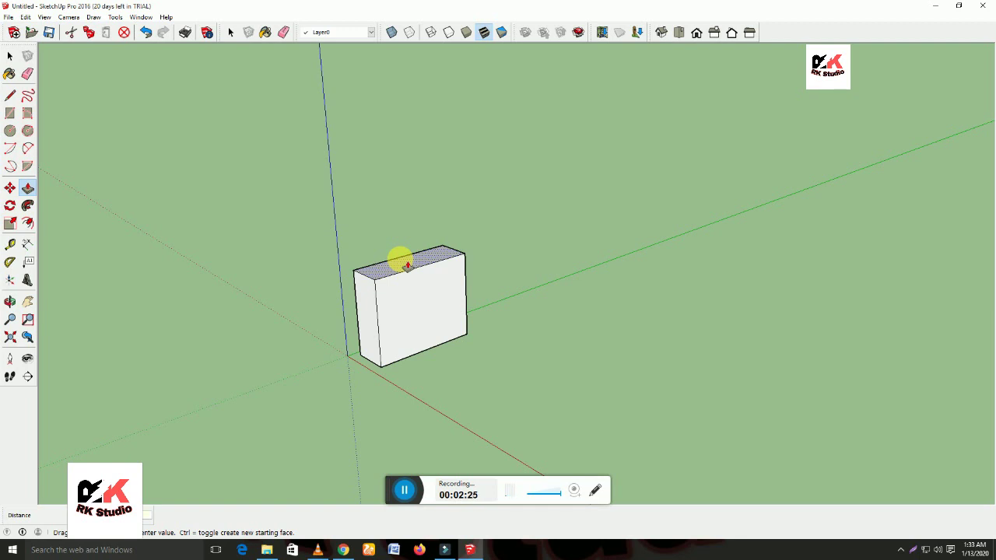
key(Return)
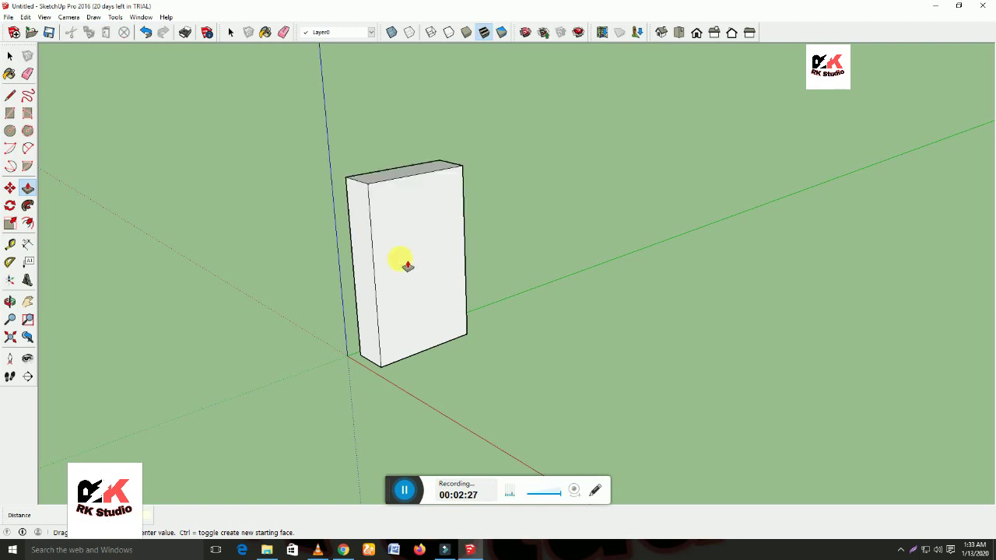
scroll(396, 203, up, 2)
scroll(396, 201, up, 1)
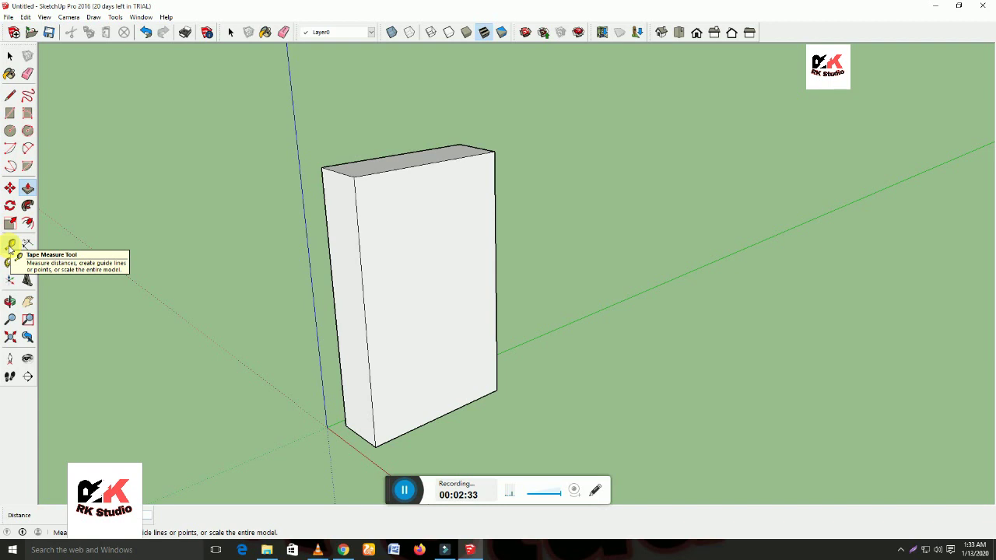
Place Tape Measure guides inset from the front face's left, top, right and bottom edges.
click(10, 246)
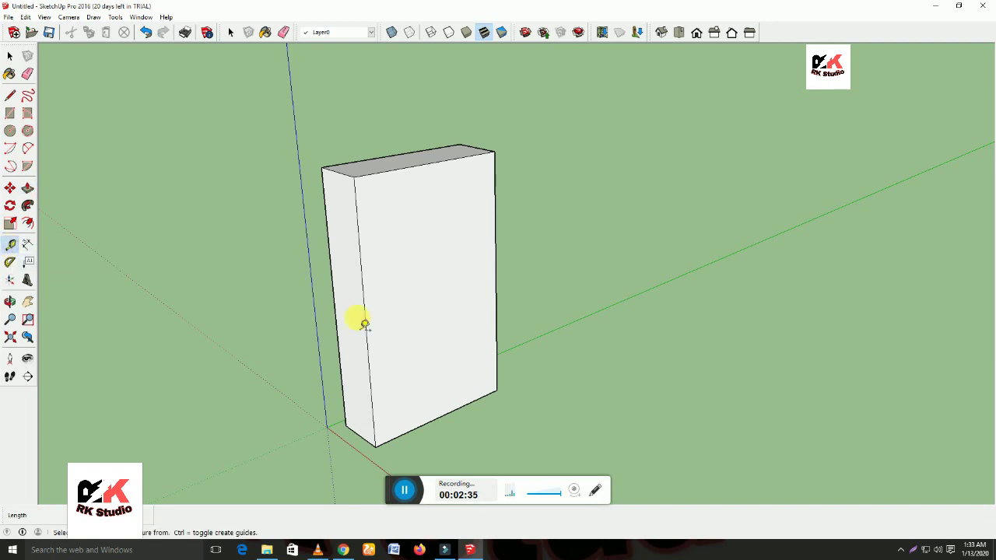
click(362, 277)
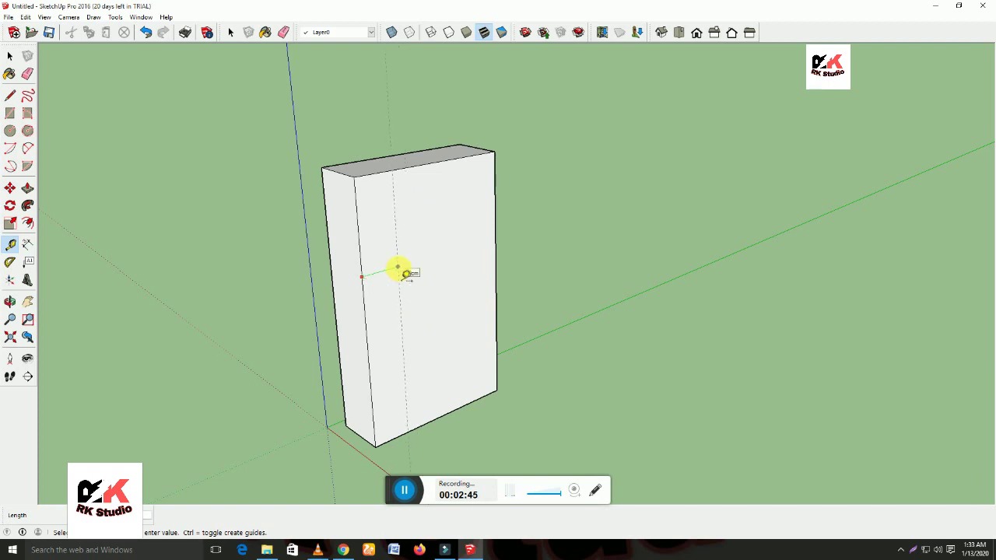
click(406, 274)
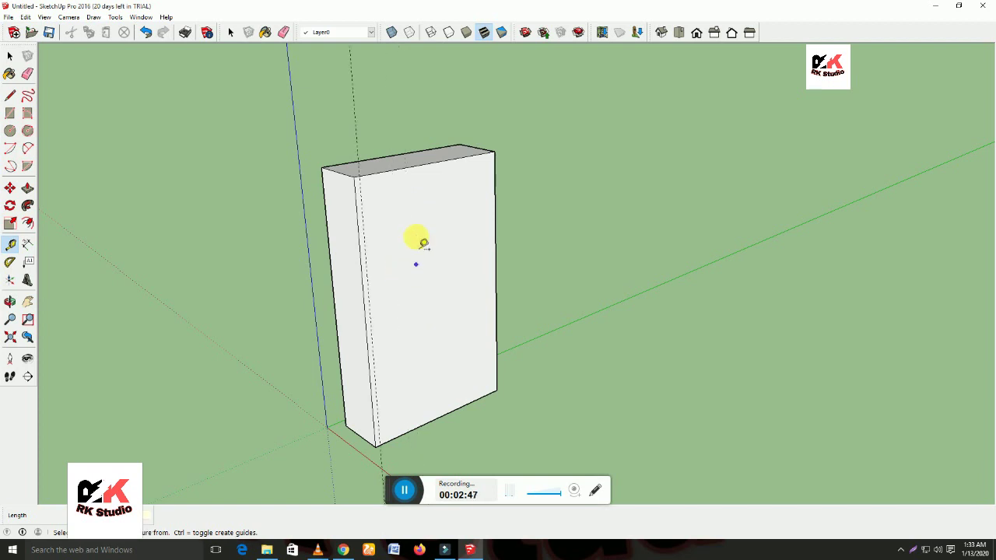
click(408, 169)
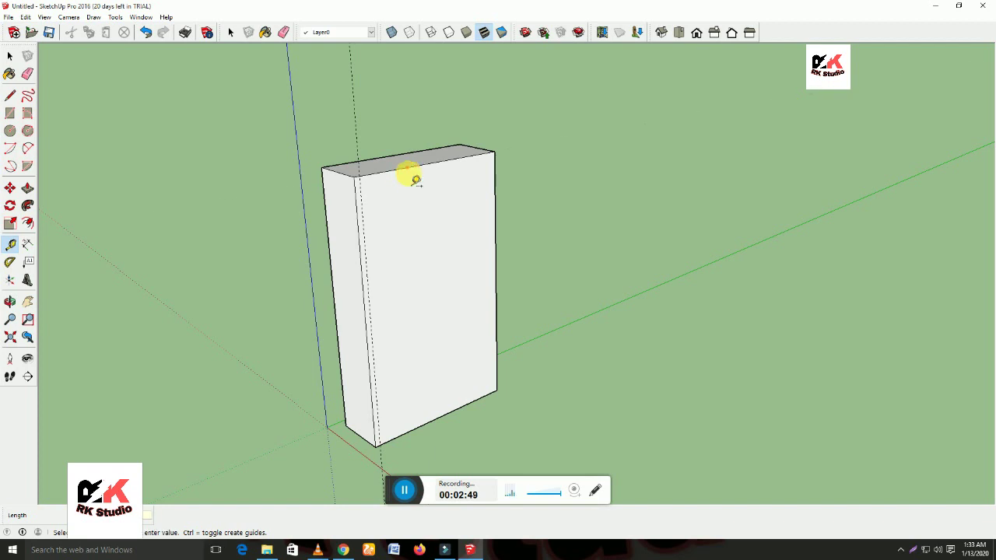
click(417, 190)
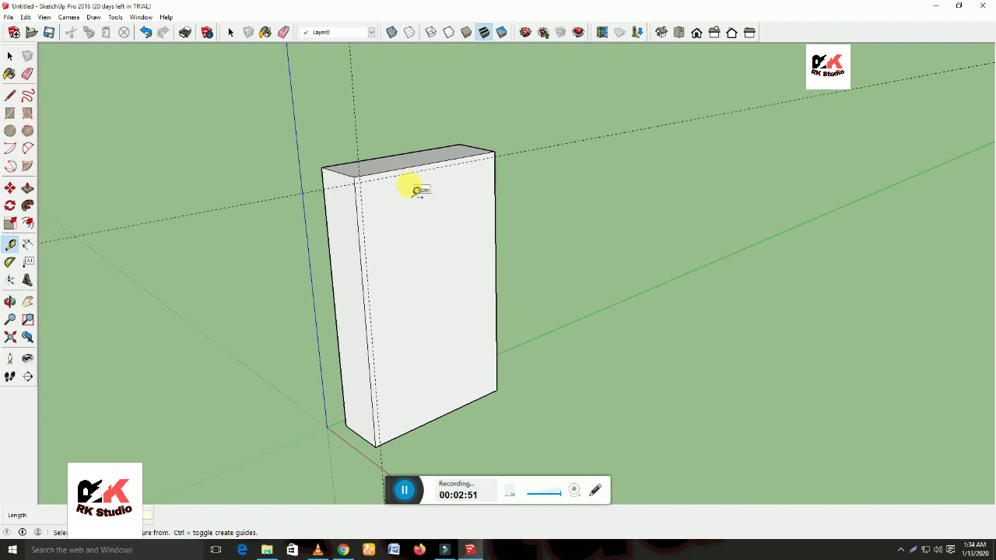
click(495, 189)
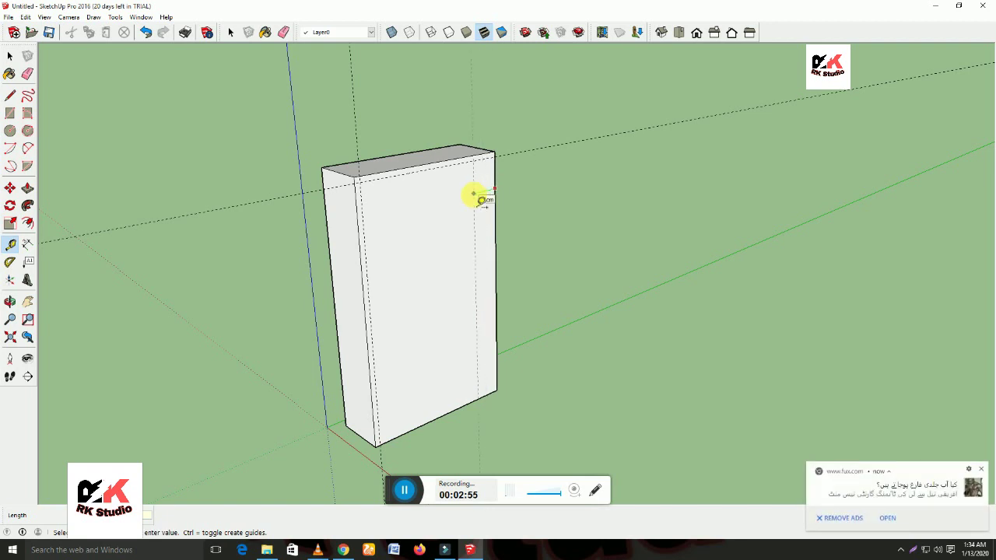
click(481, 200)
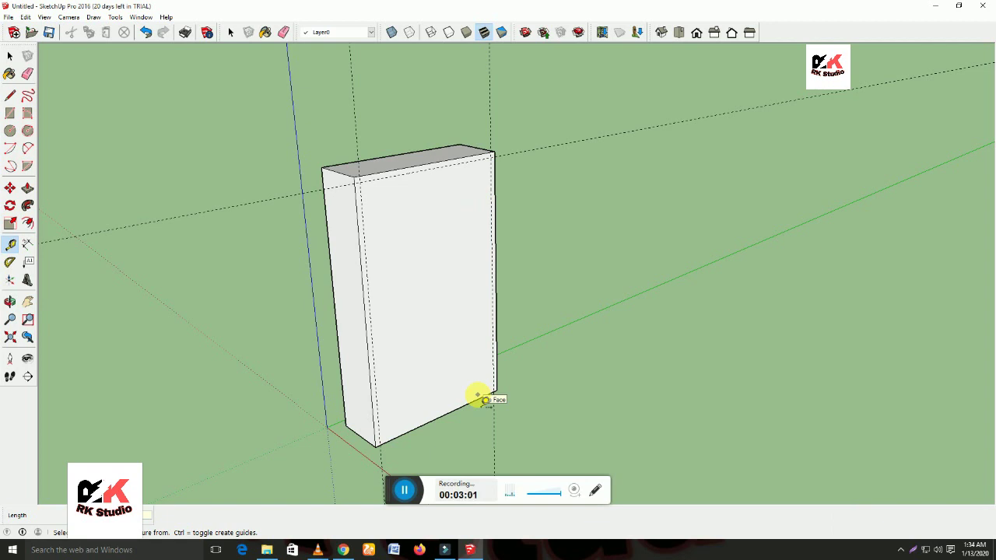
click(450, 411)
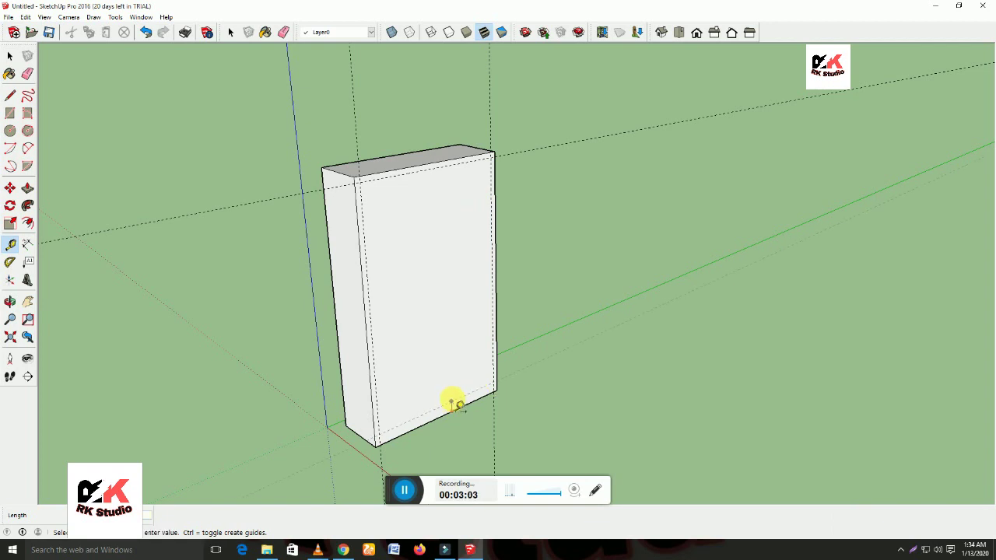
click(460, 404)
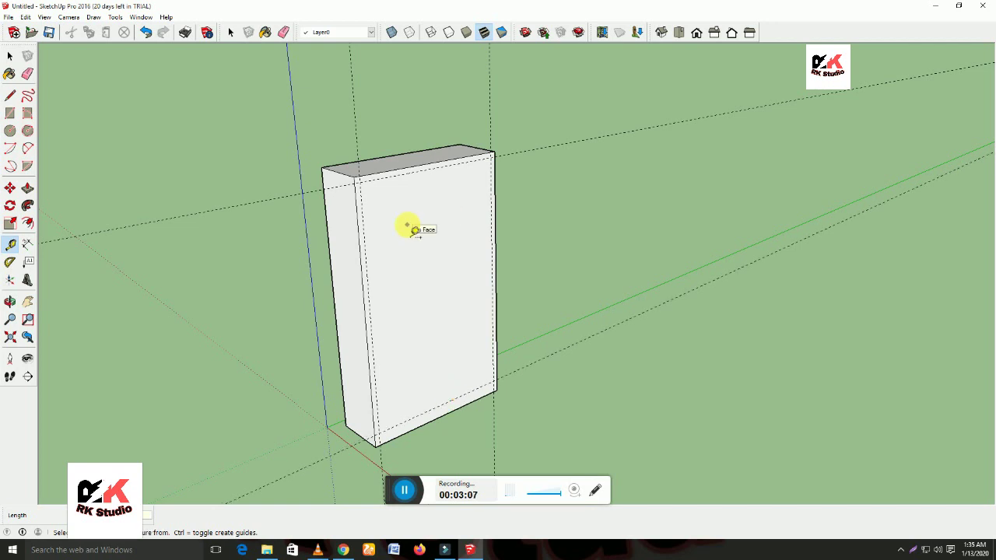
click(10, 95)
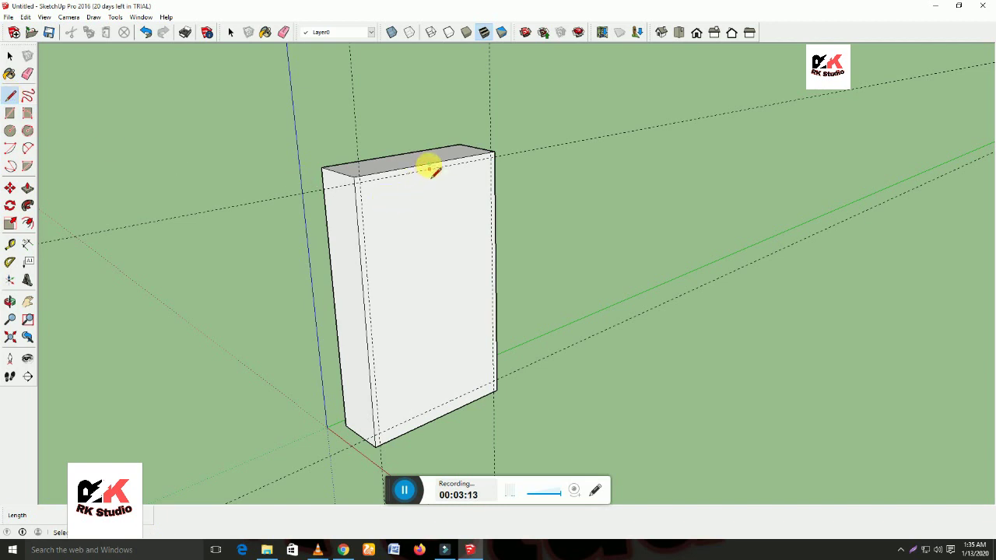
Draw a vertical dividing line down the front's middle and add guides beside it.
click(429, 169)
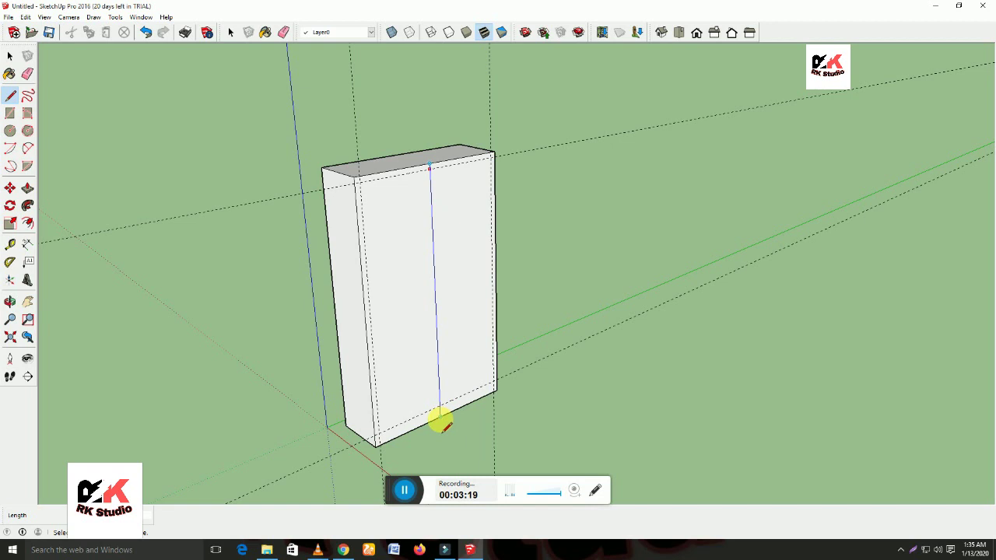
click(440, 419)
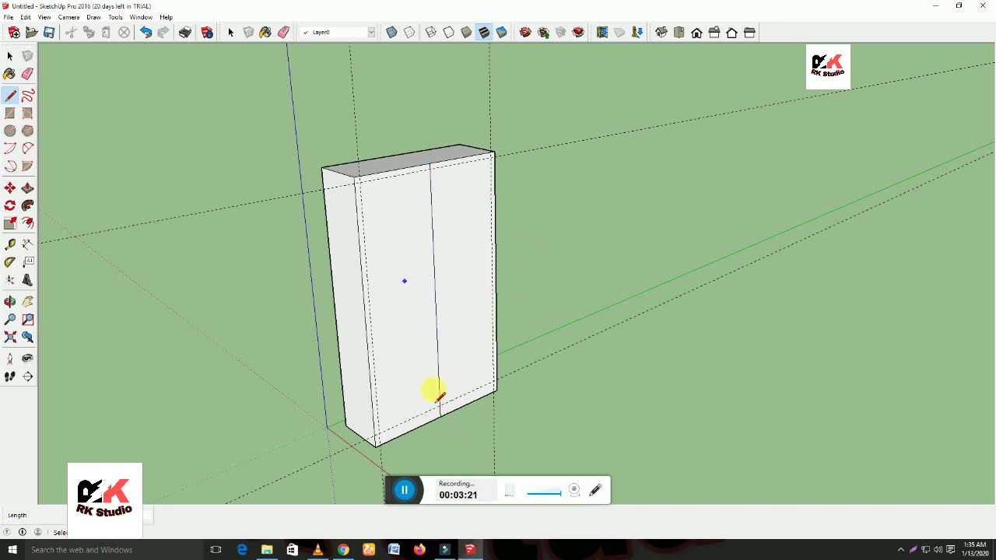
click(10, 249)
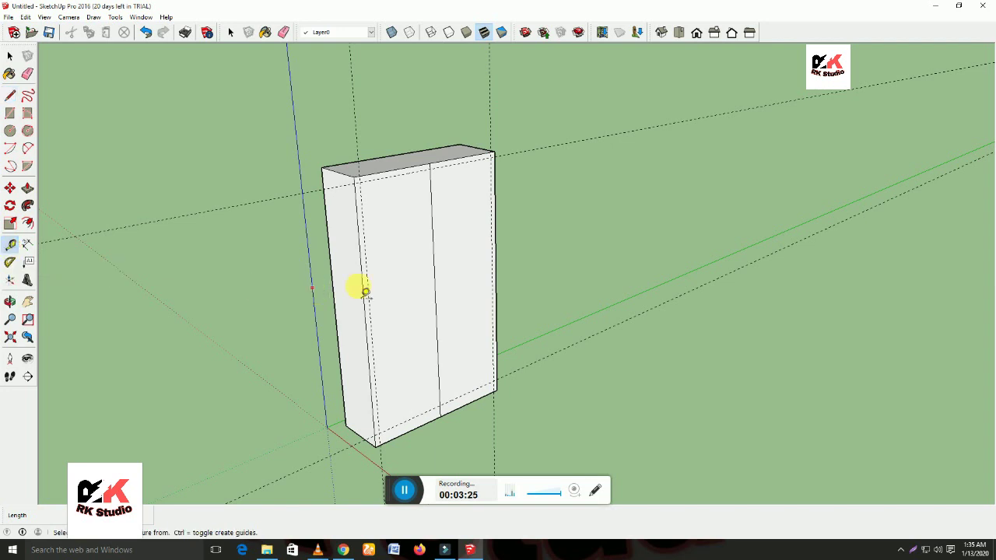
click(434, 259)
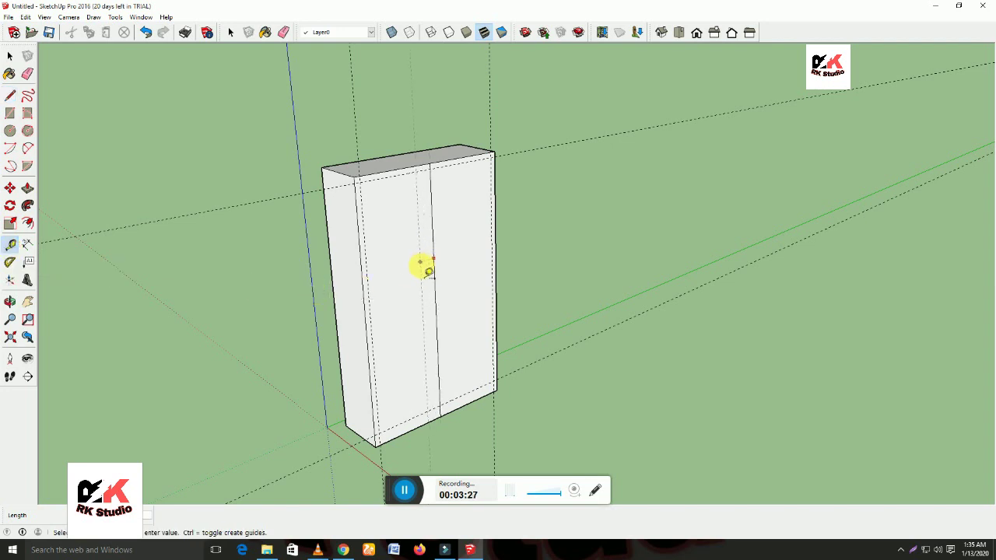
click(427, 268)
scroll(429, 267, up, 1)
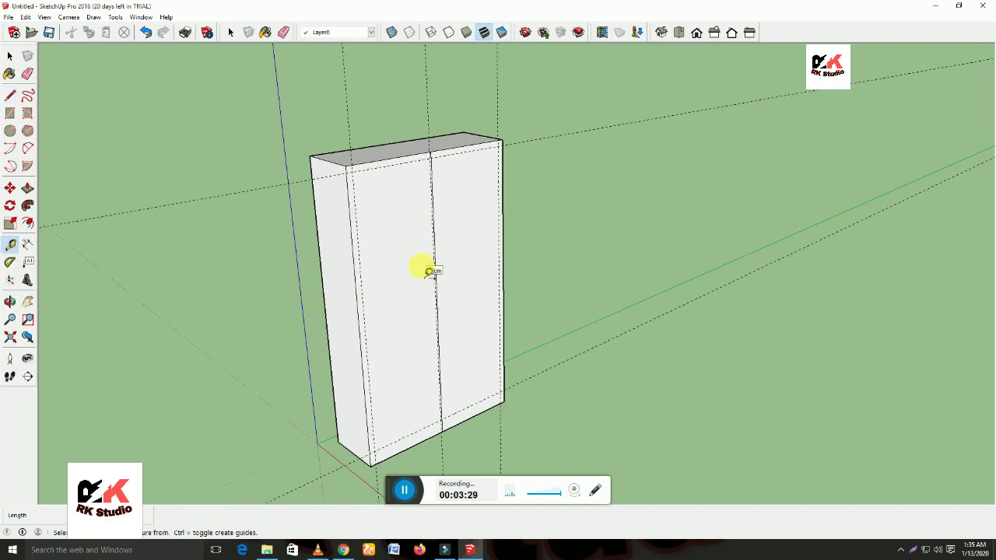
scroll(429, 267, up, 2)
scroll(442, 267, up, 2)
scroll(445, 266, up, 1)
click(443, 267)
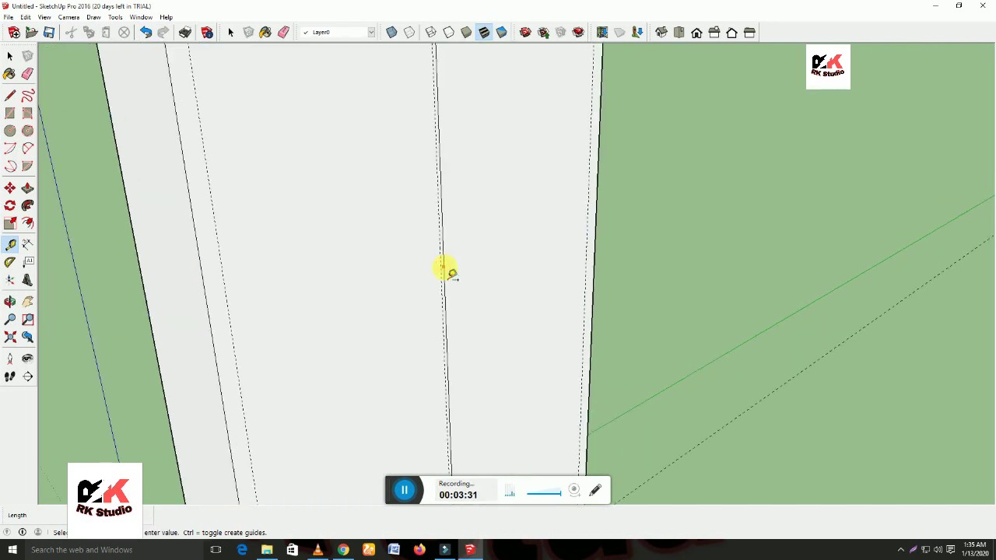
click(464, 267)
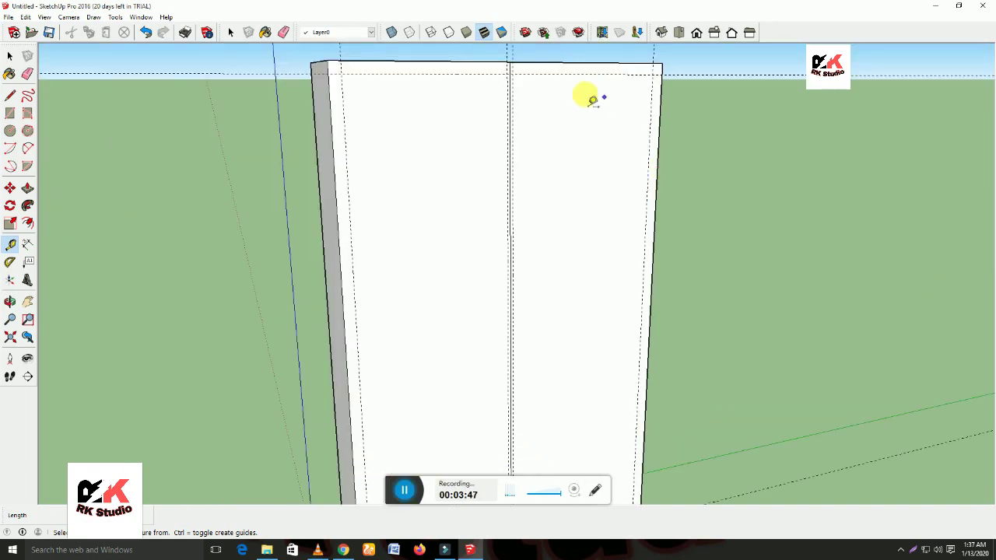
Add two closely spaced horizontal guides below the top edge.
click(589, 74)
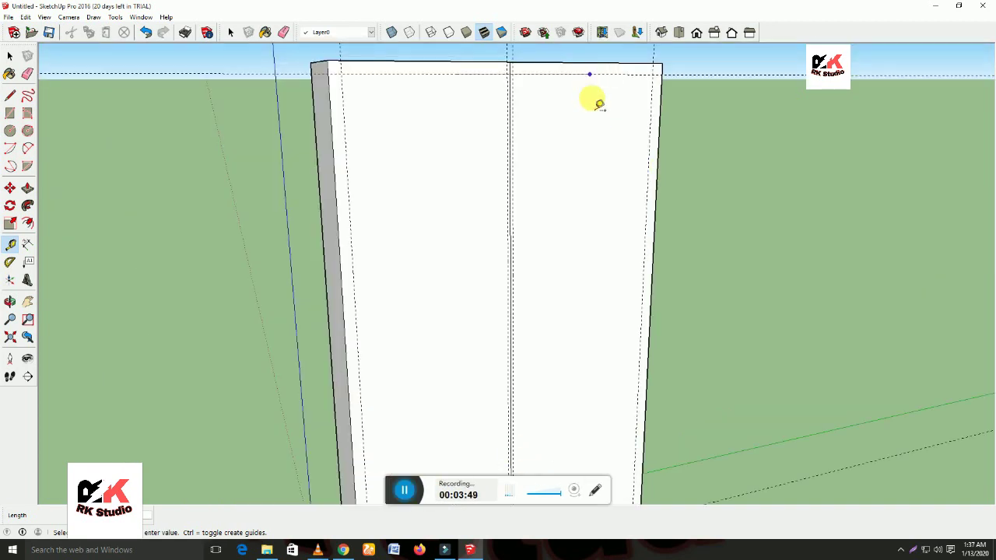
click(593, 151)
click(585, 204)
click(584, 218)
click(9, 113)
Draw a thin strip across the right half between the guides and select it.
scroll(520, 218, up, 2)
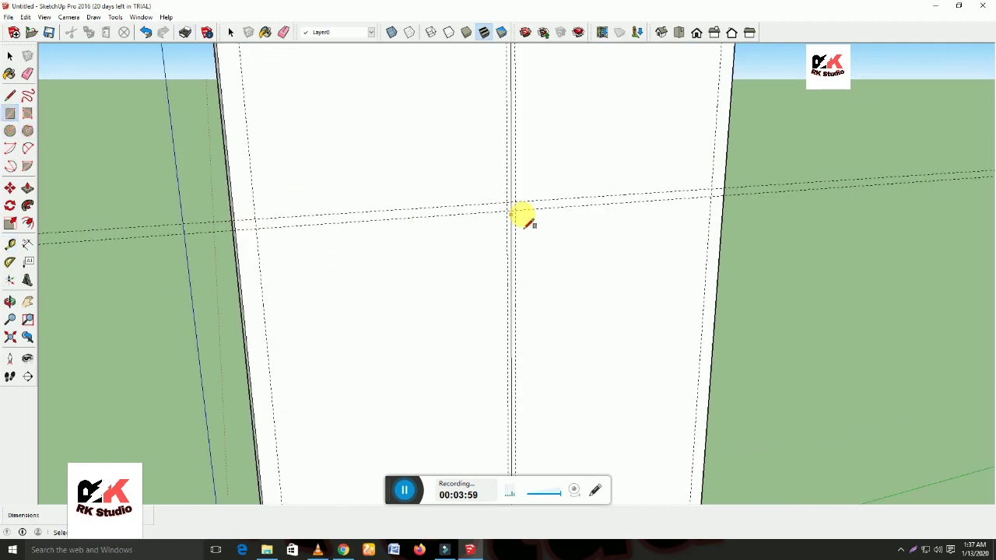
scroll(522, 216, up, 2)
click(512, 209)
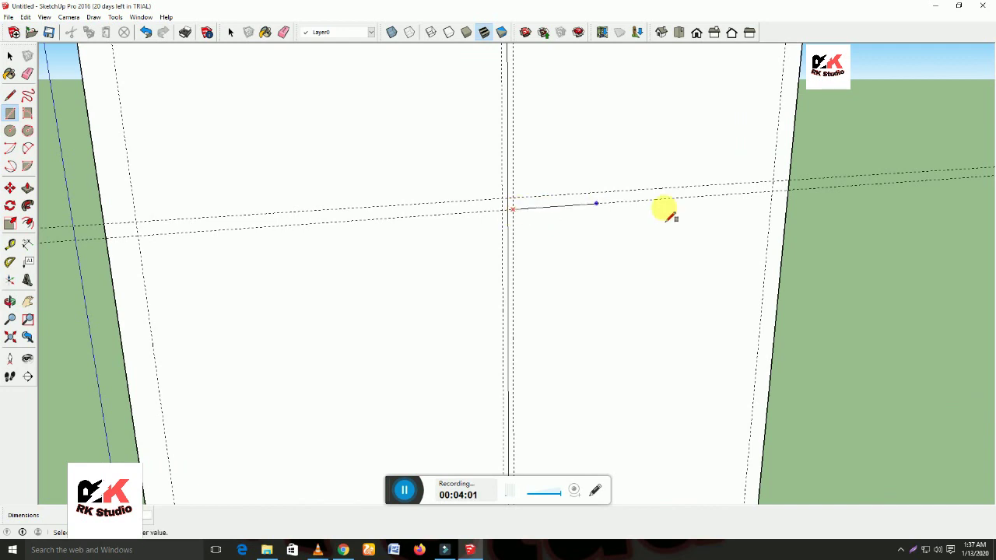
click(775, 183)
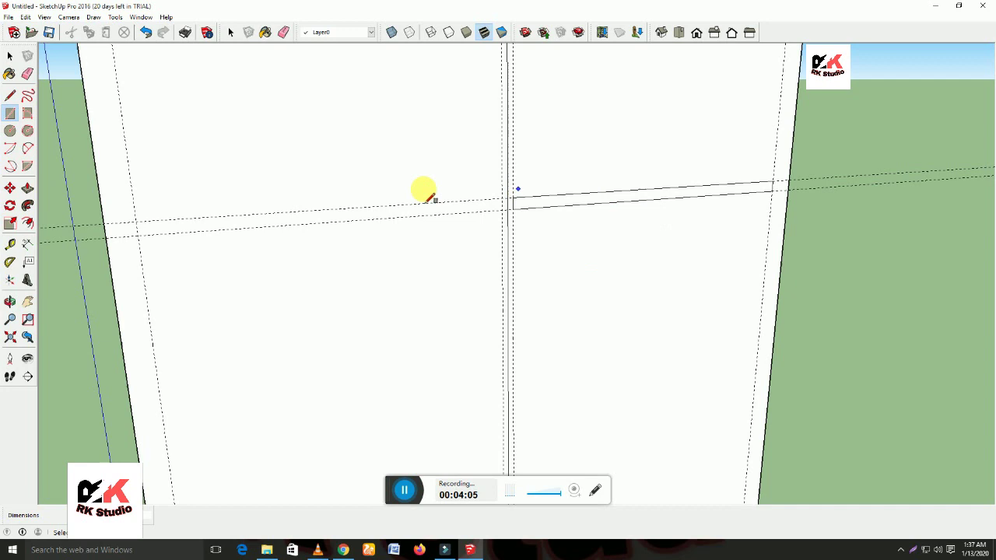
click(10, 56)
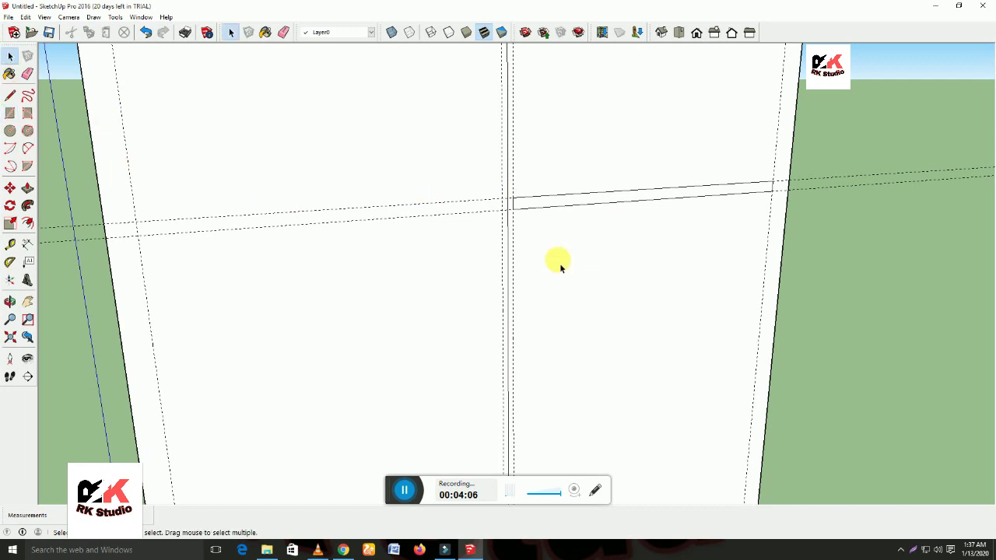
click(634, 199)
click(631, 191)
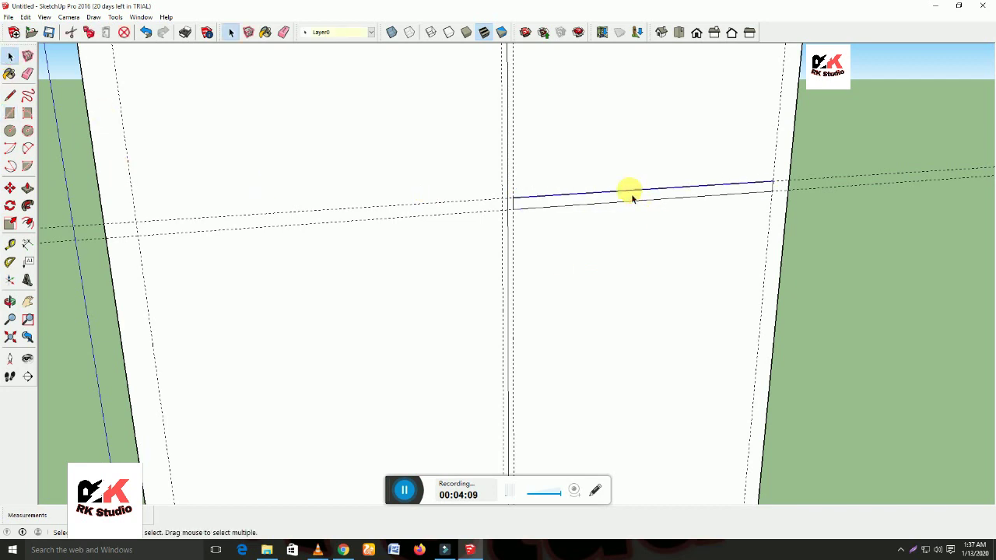
shift+click(630, 201)
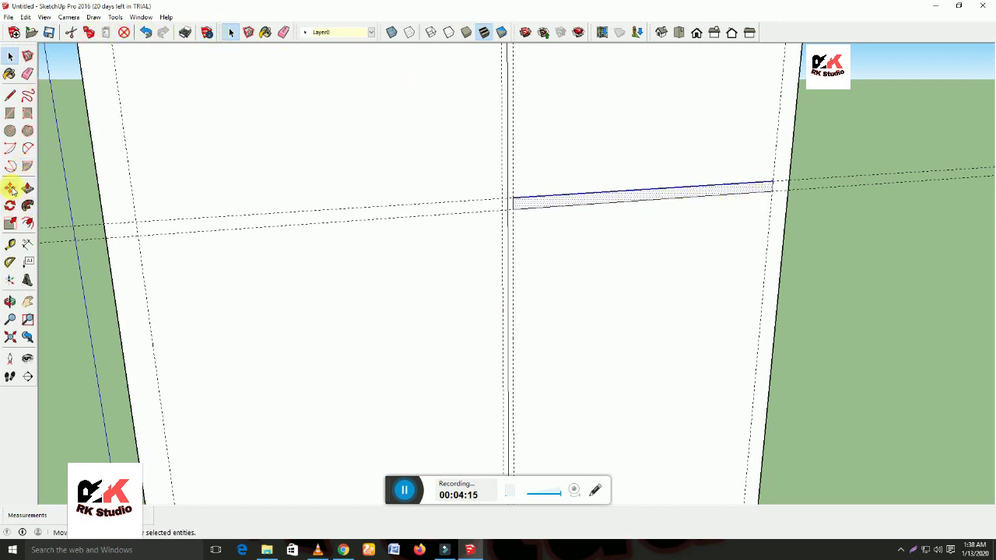
Copy the strip twice downward with Move, stacking three strips on the right half.
click(9, 187)
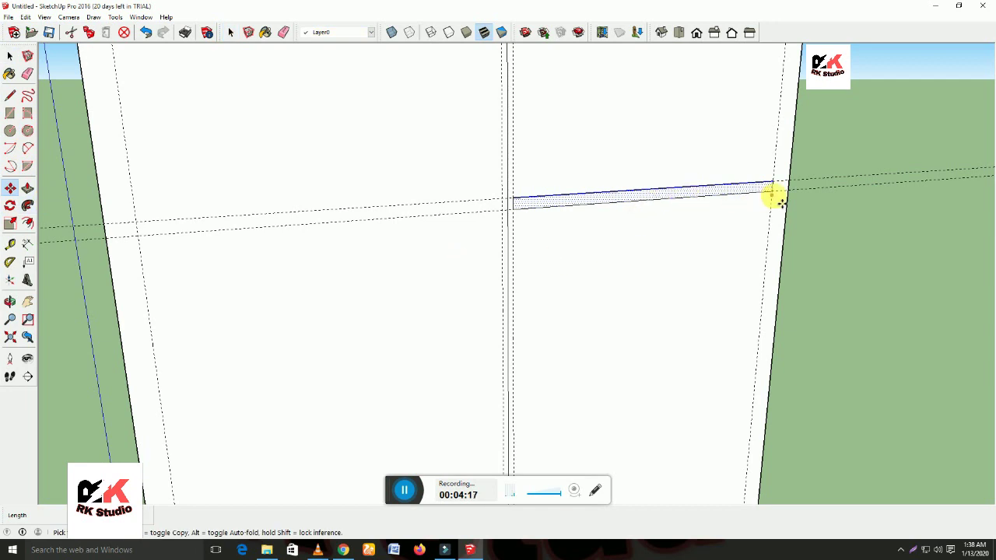
scroll(778, 203, down, 2)
scroll(781, 199, down, 2)
scroll(782, 200, down, 1)
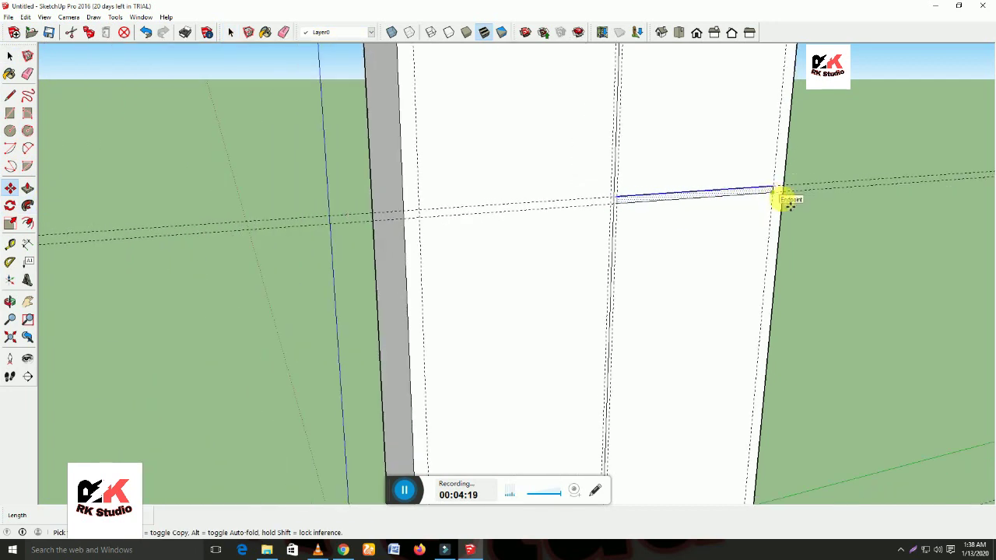
middle_drag(783, 200, 762, 284)
scroll(804, 191, down, 2)
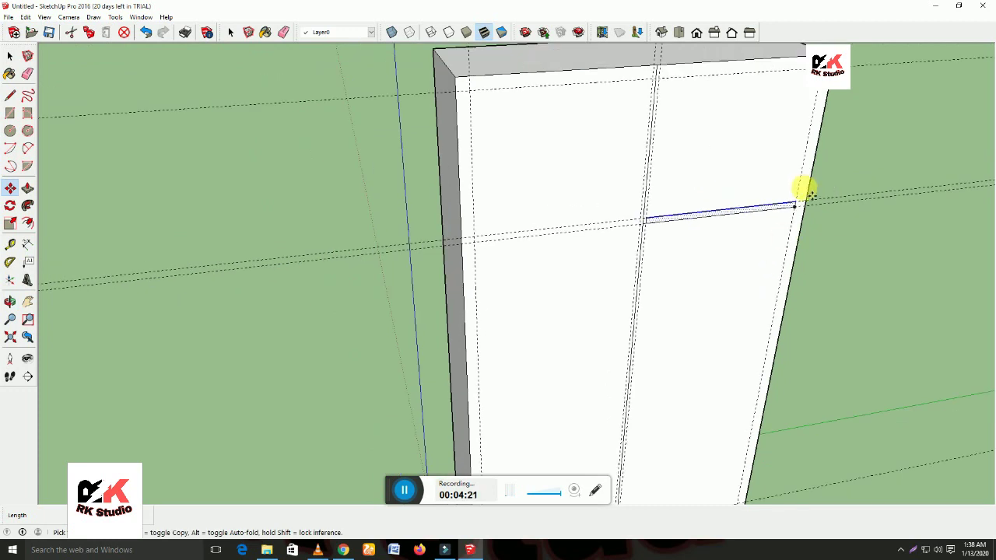
mouse_move(814, 187)
middle_down()
mouse_move(770, 204)
mouse_move(693, 195)
mouse_move(677, 178)
middle_up()
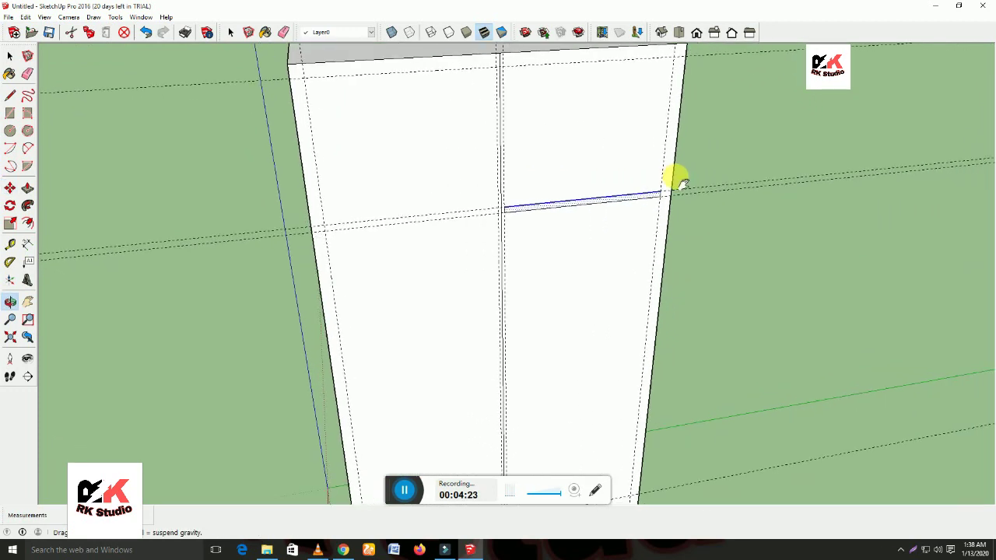
click(674, 58)
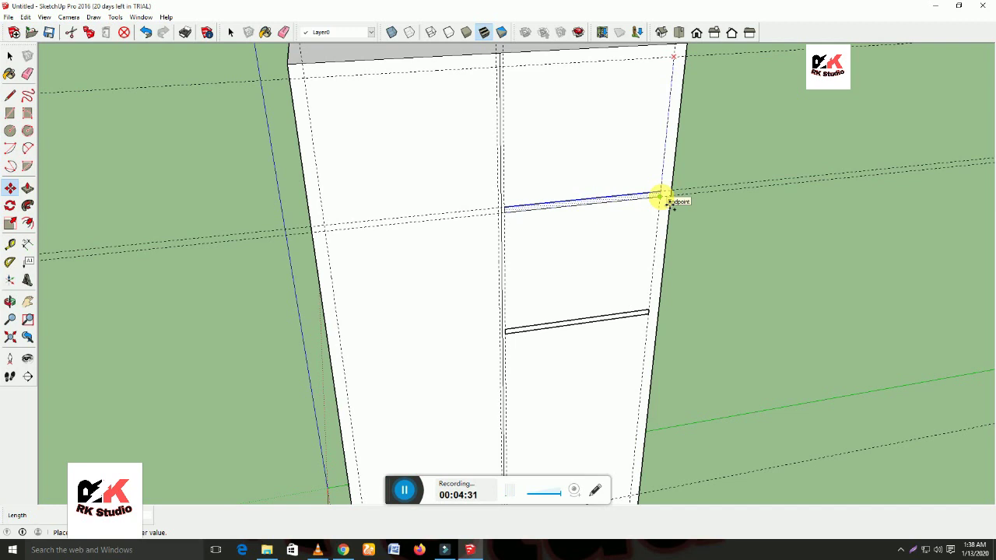
click(660, 197)
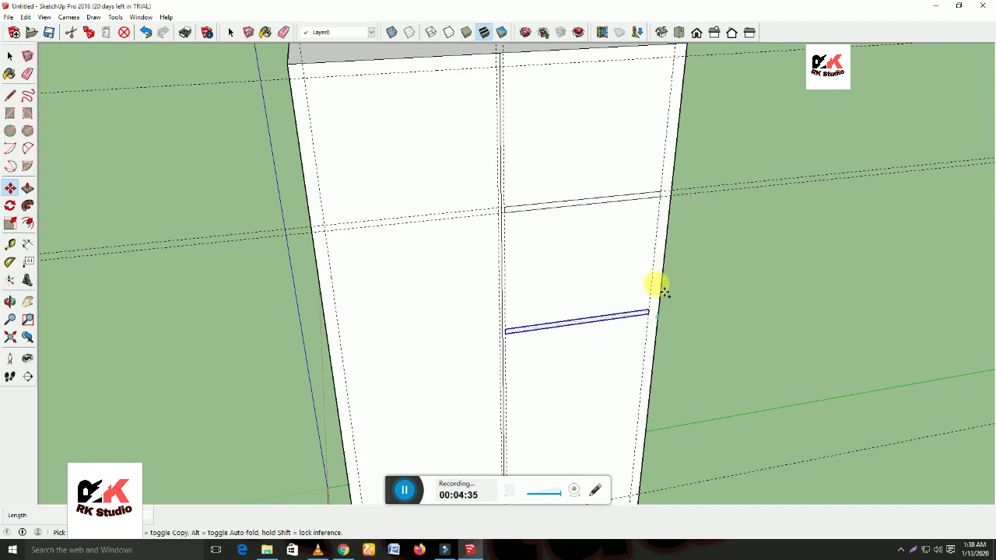
click(659, 197)
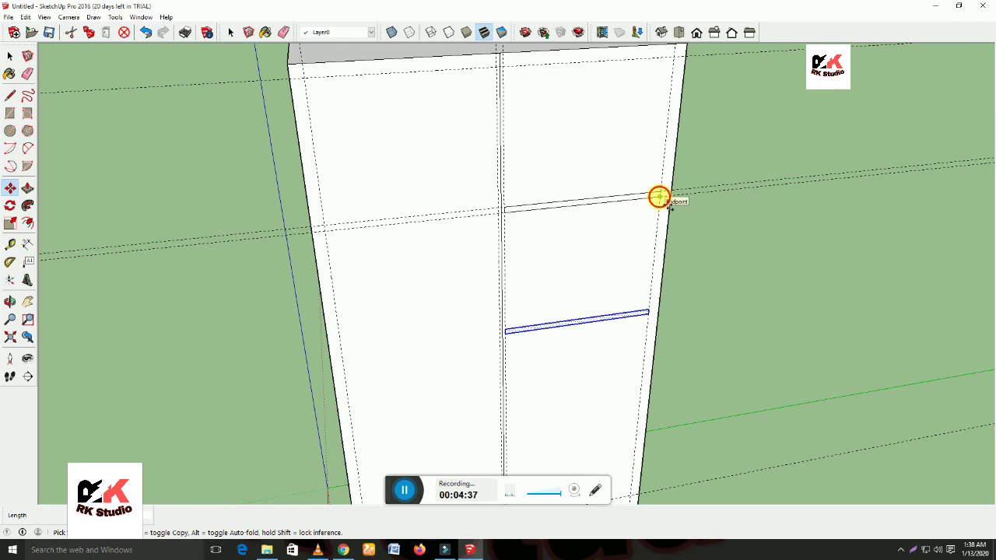
click(651, 314)
scroll(671, 338, down, 1)
scroll(673, 341, down, 2)
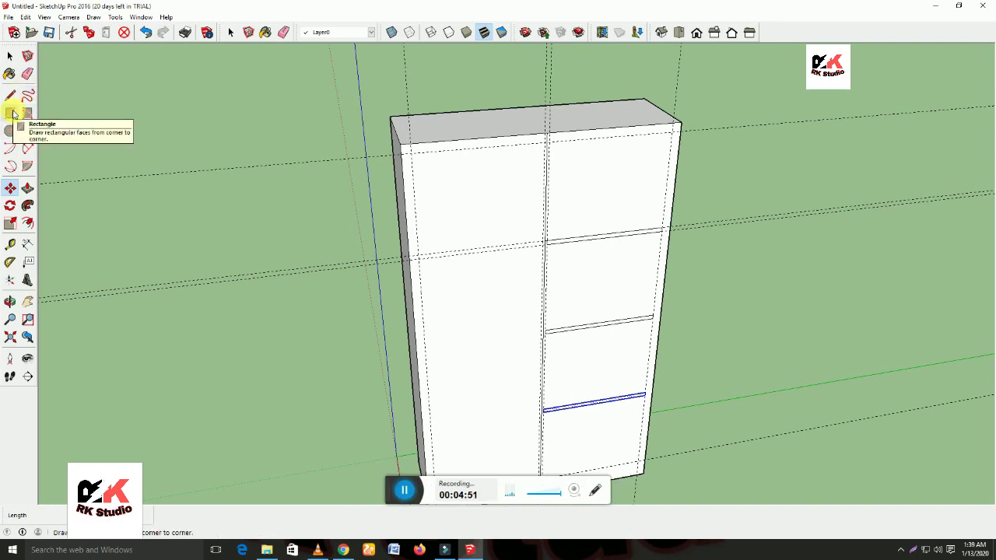
Draw a rectangle from the top-left guide corner down to the cabinet's lower edge.
click(13, 114)
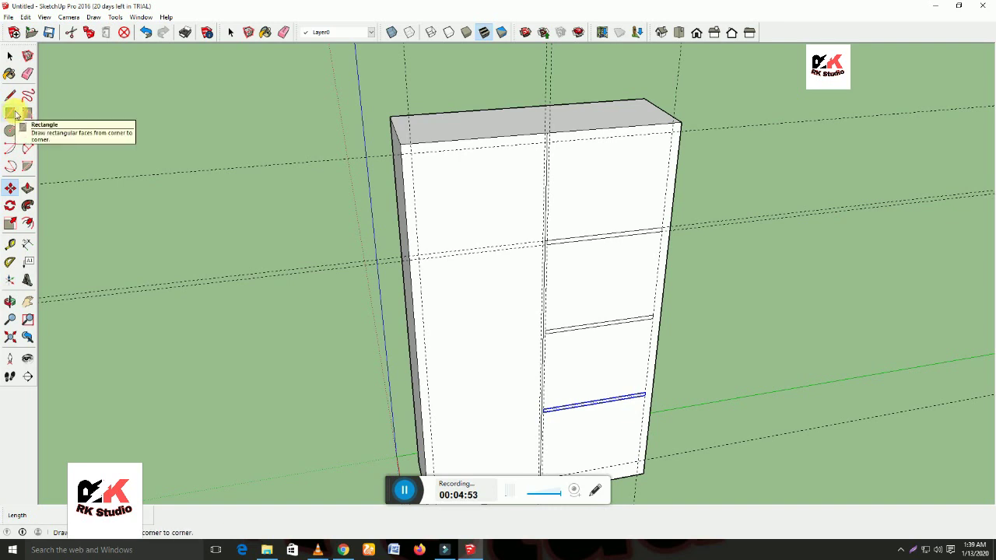
click(413, 158)
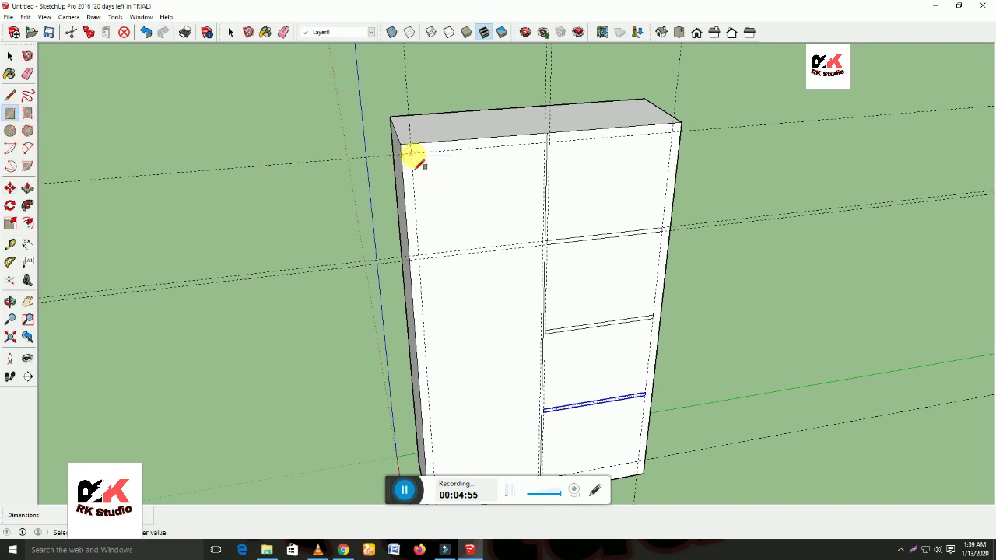
scroll(517, 343, down, 2)
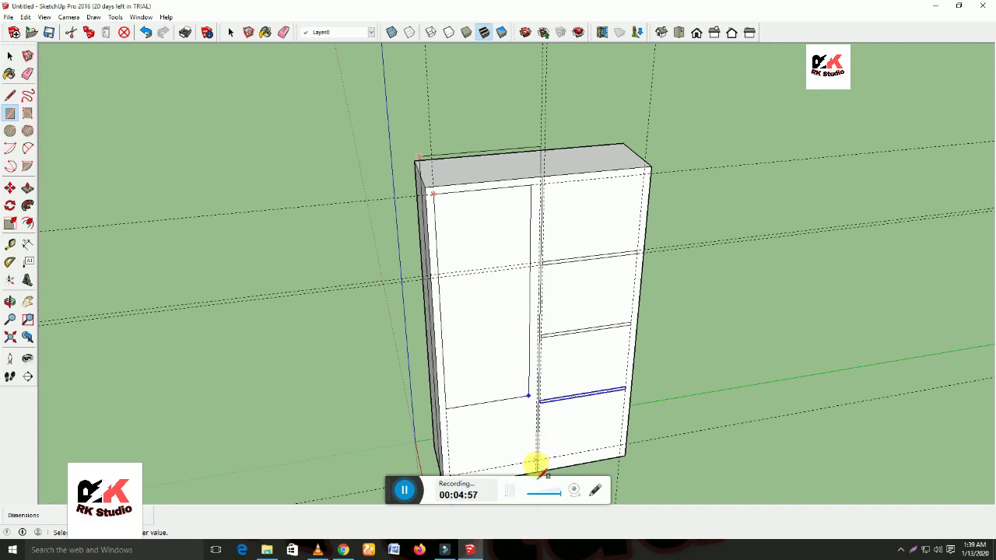
scroll(539, 447, up, 2)
scroll(538, 453, up, 2)
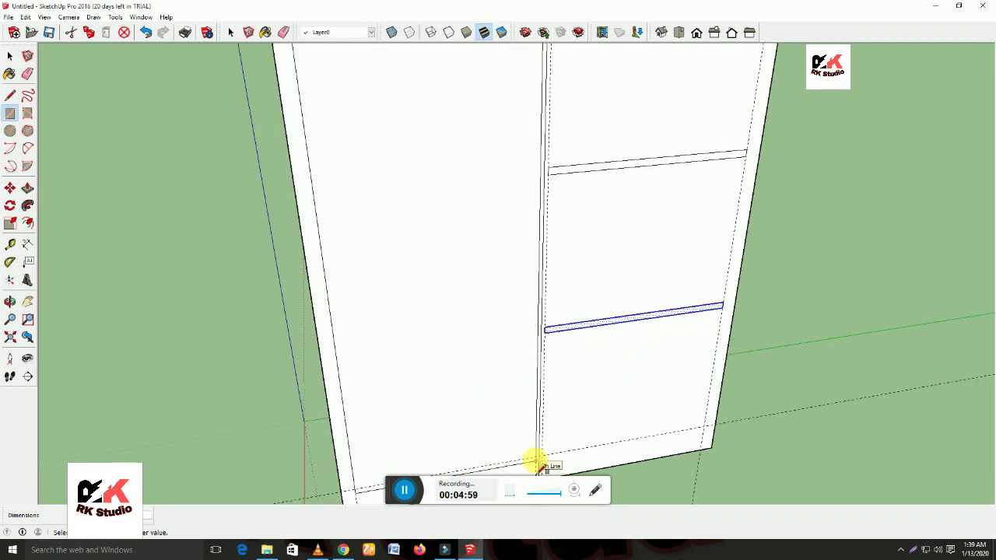
click(536, 463)
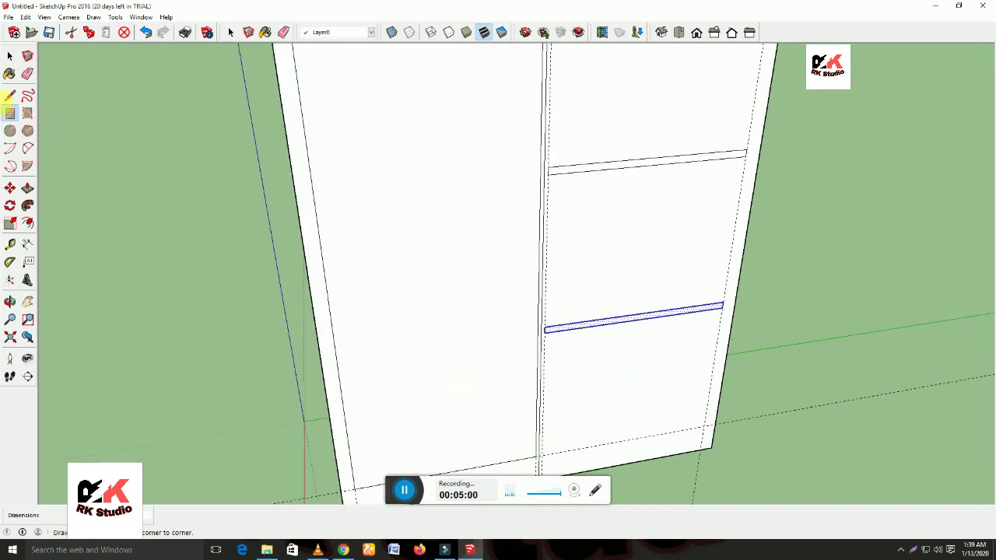
Begin another rectangle at the lower-right corner and zoom in to check the edges.
click(10, 113)
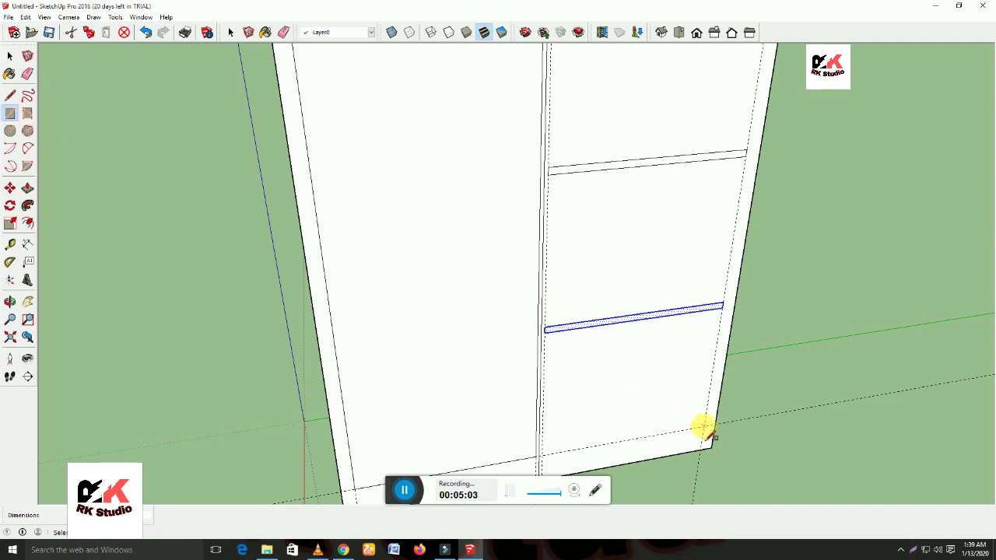
scroll(700, 412, down, 2)
click(698, 400)
scroll(698, 342, down, 2)
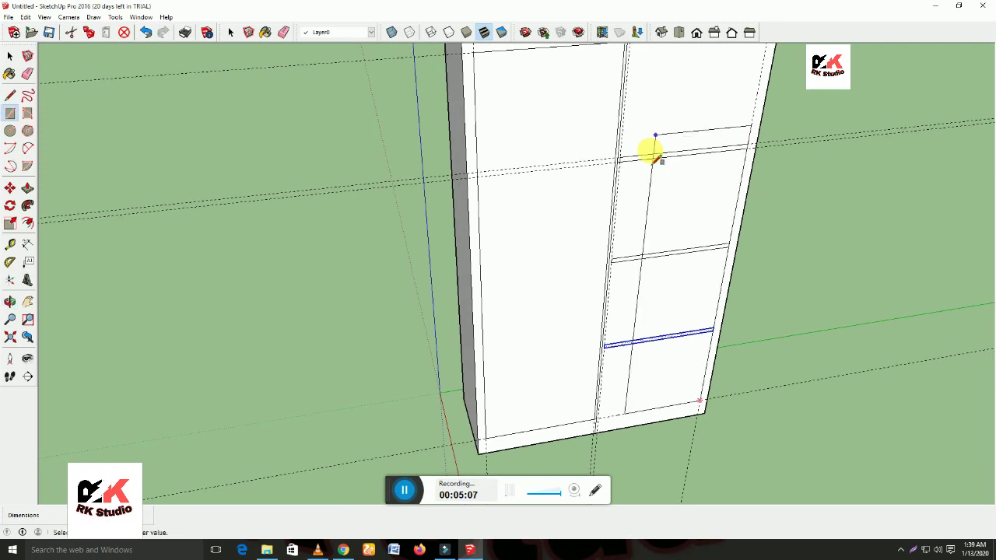
scroll(656, 121, down, 2)
scroll(651, 148, down, 1)
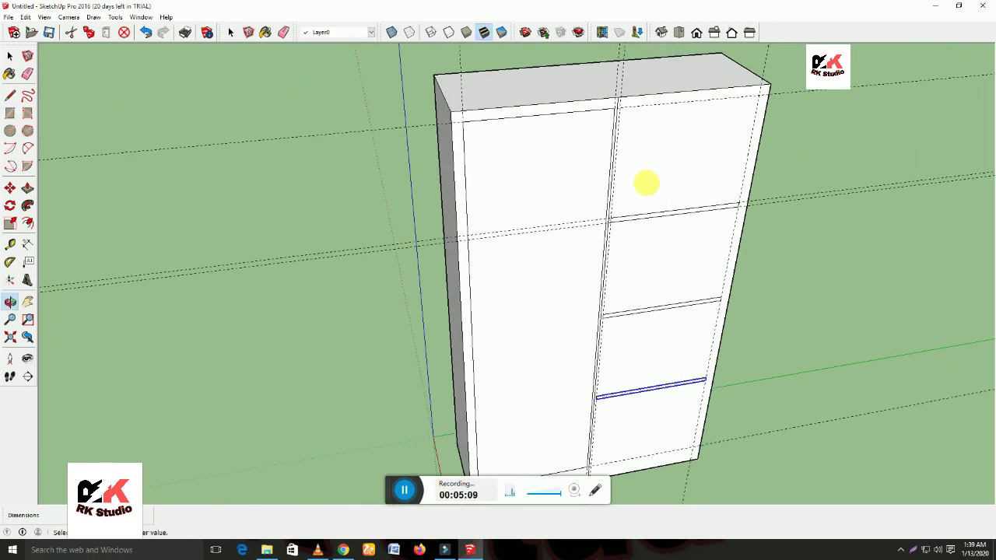
scroll(622, 111, up, 4)
scroll(622, 112, up, 2)
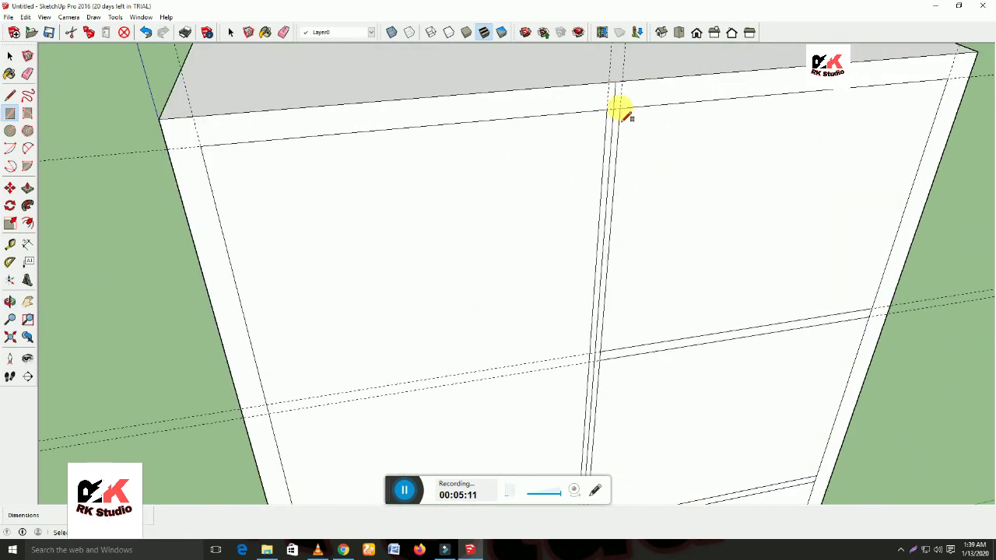
scroll(630, 155, down, 1)
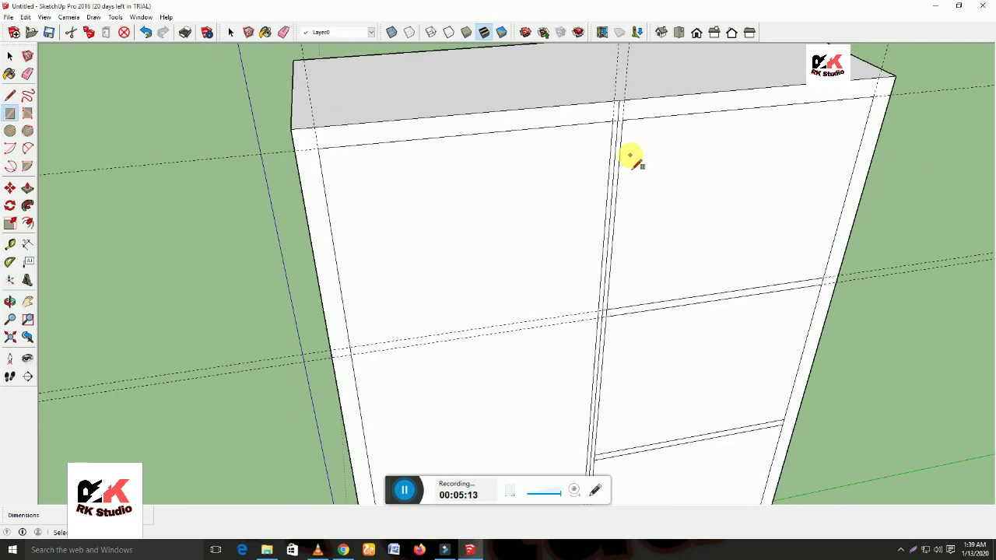
click(9, 55)
scroll(430, 252, down, 2)
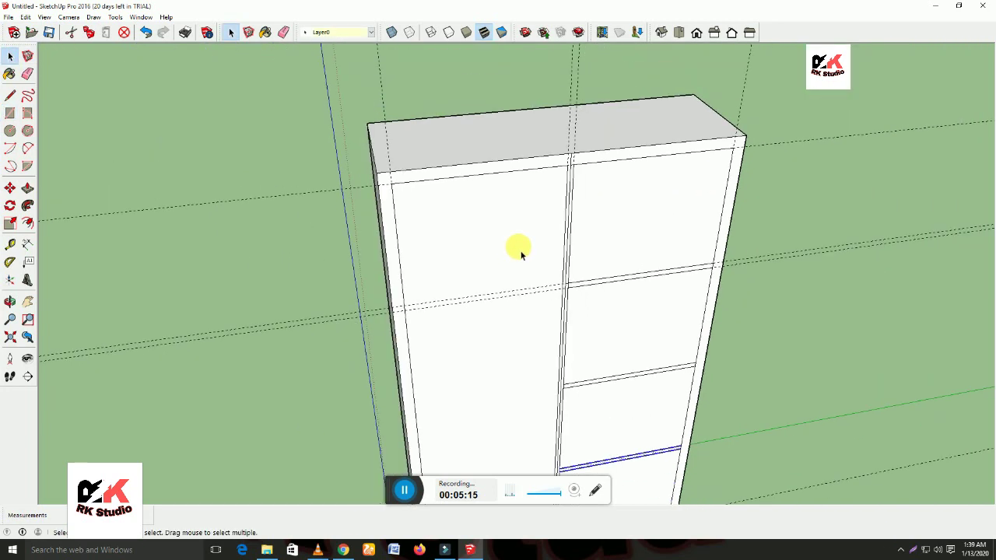
scroll(549, 271, down, 1)
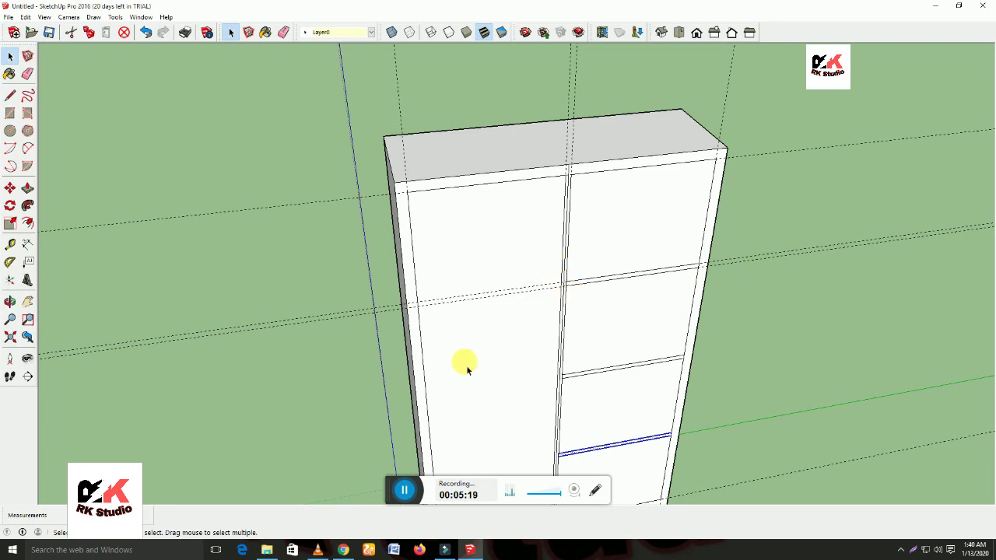
Delete the selected guides and erase the remaining long dashed guide lines.
click(28, 74)
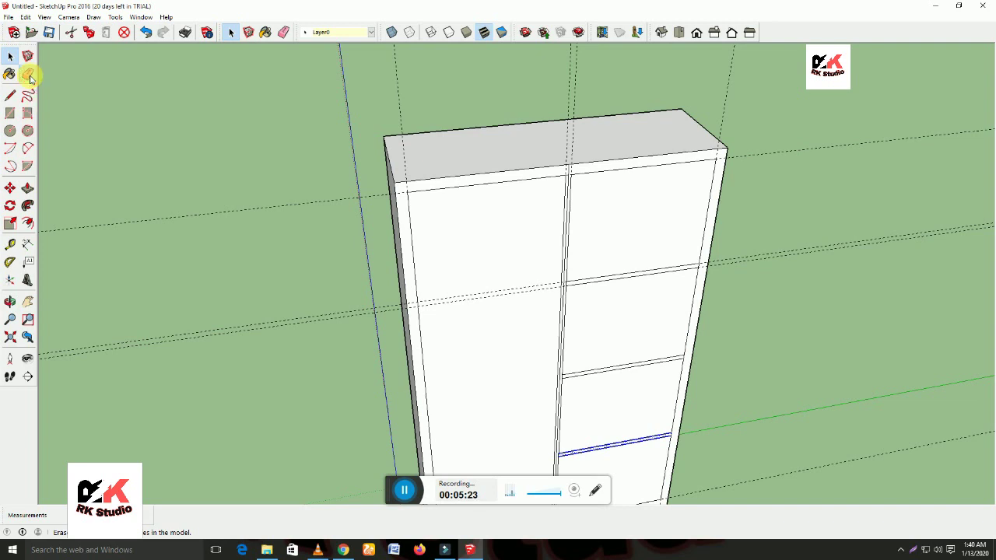
scroll(241, 183, down, 3)
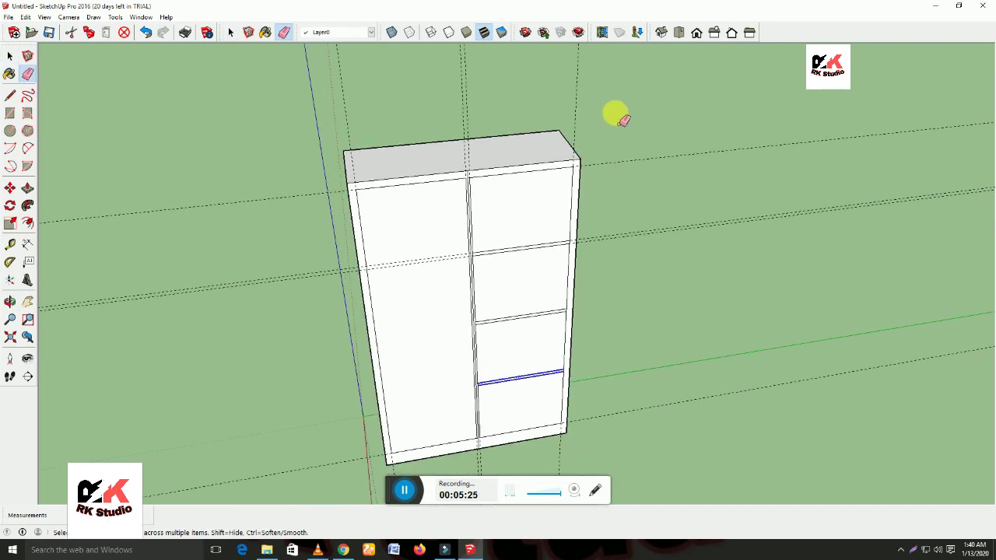
key(Escape)
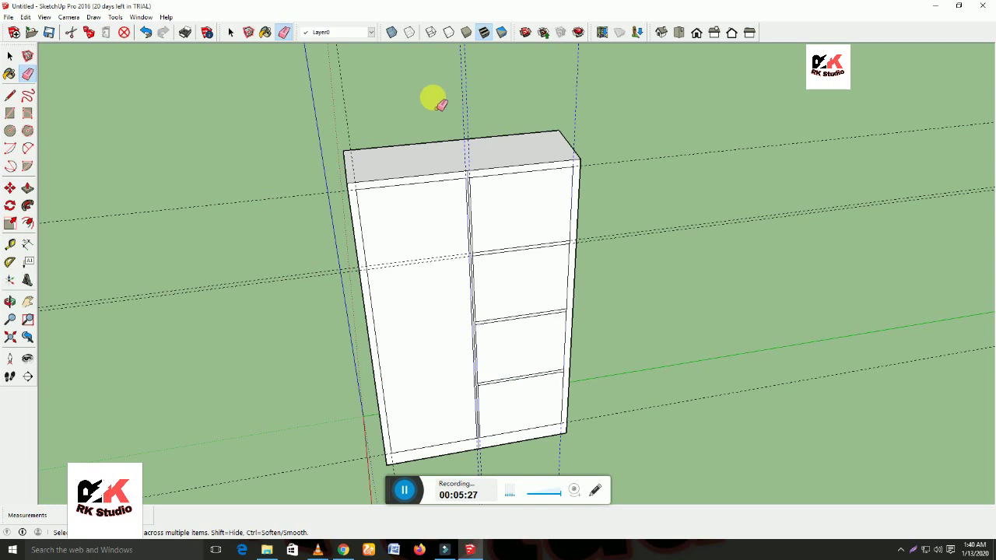
key(Delete)
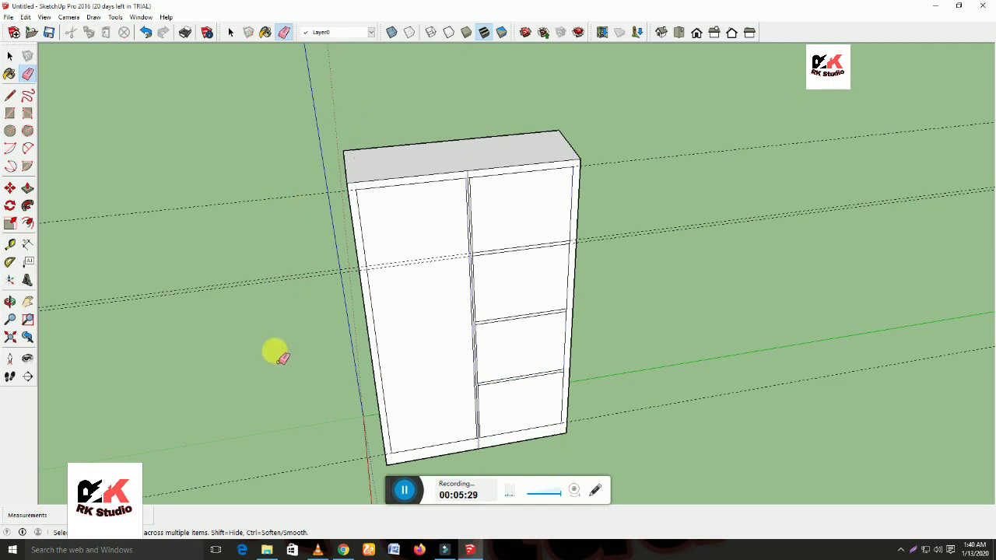
drag(241, 173, 309, 449)
click(315, 457)
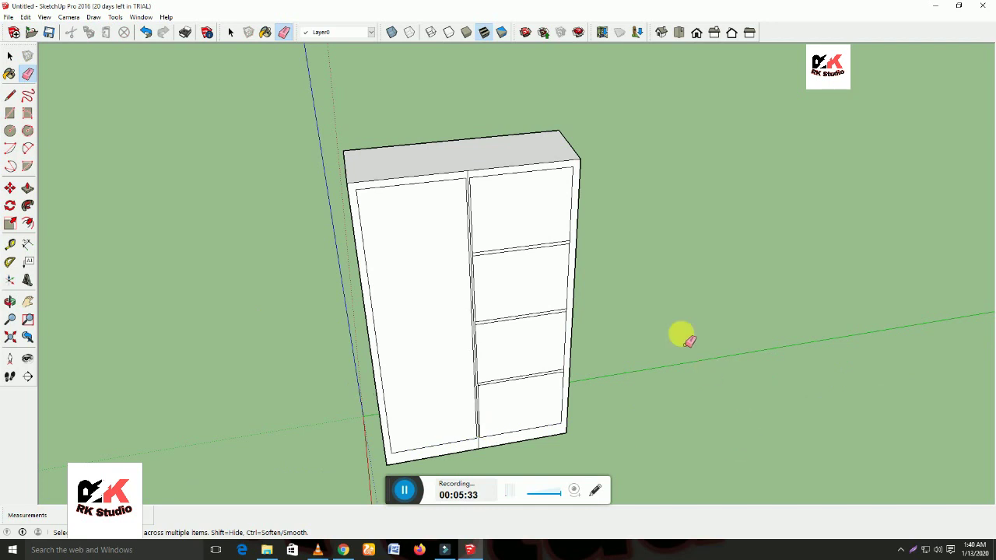
scroll(475, 169, up, 2)
scroll(471, 173, up, 3)
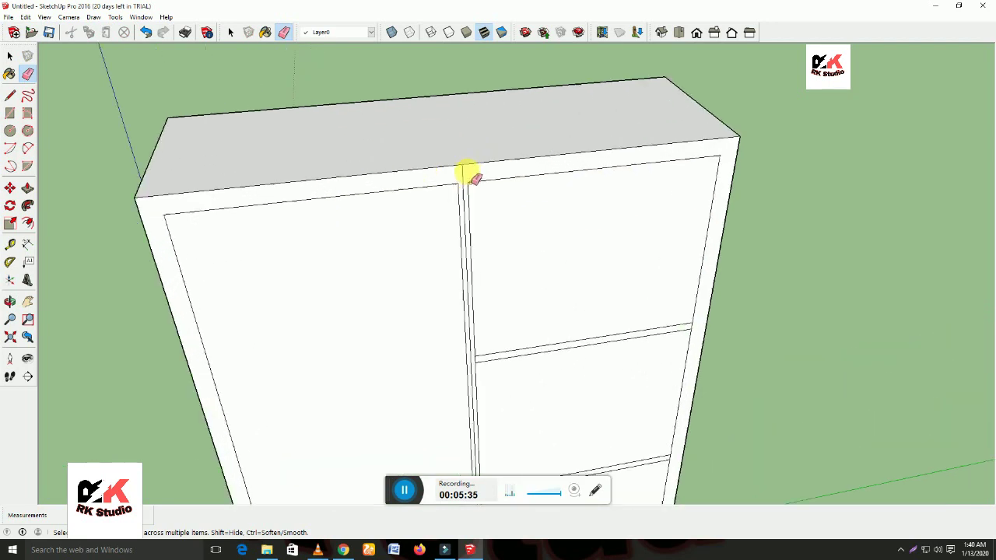
scroll(467, 329, down, 3)
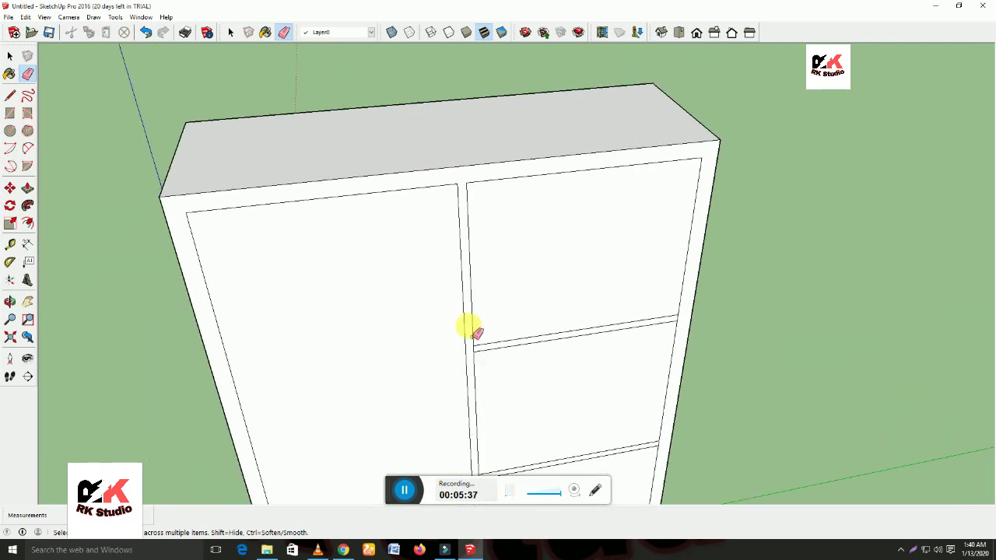
scroll(476, 382, up, 4)
scroll(473, 349, up, 2)
scroll(476, 347, down, 1)
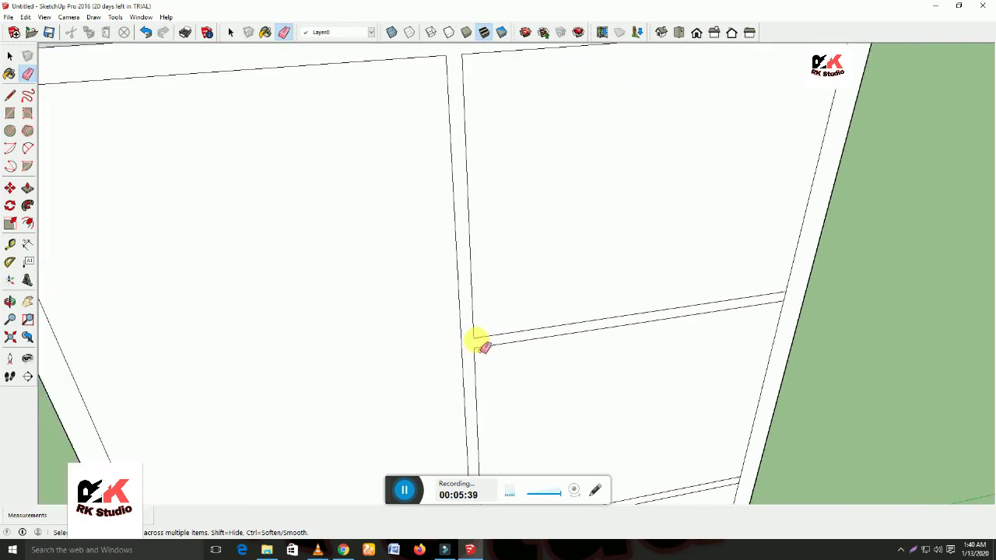
scroll(475, 342, down, 2)
scroll(476, 346, down, 1)
shift+middle_drag(482, 356, 462, 123)
Erase the stray edges at the upper and lower shelf-divider junctions.
key(e)
scroll(453, 229, up, 2)
scroll(467, 236, up, 2)
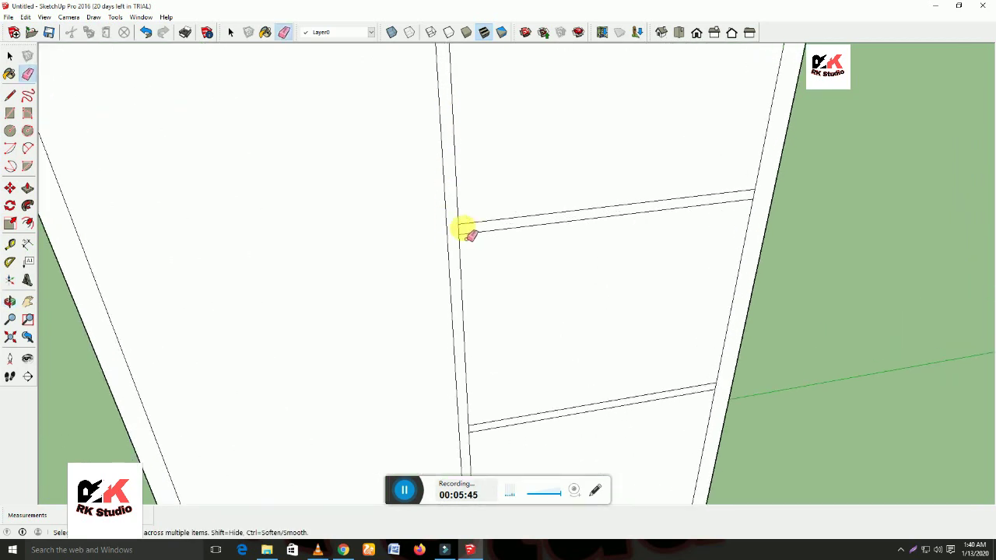
click(466, 233)
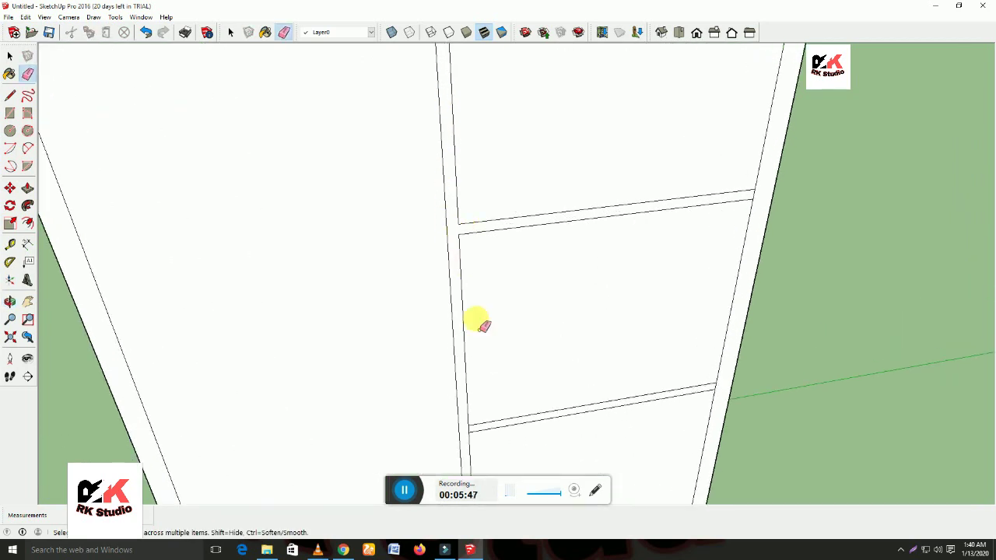
click(469, 428)
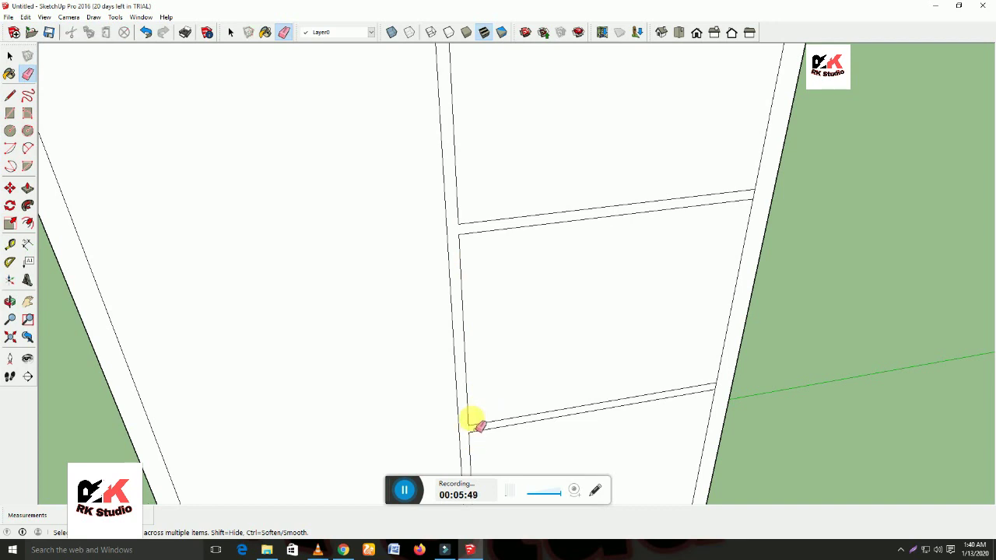
scroll(471, 417, down, 3)
scroll(471, 405, down, 2)
middle_drag(473, 396, 483, 356)
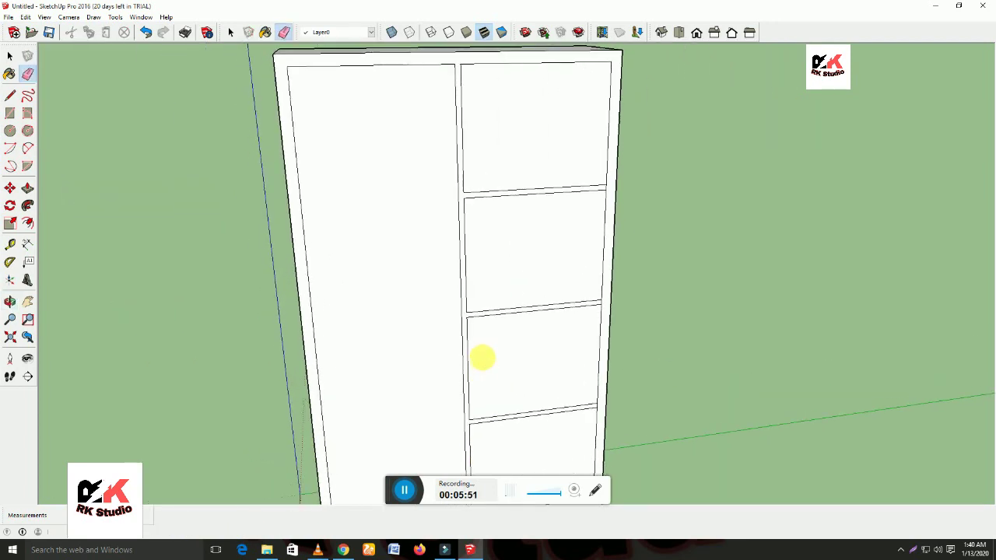
scroll(483, 394, down, 2)
scroll(456, 409, down, 1)
Redraw a rectangle from the top-left front corner to the bottom-right corner.
click(10, 113)
click(372, 201)
click(556, 458)
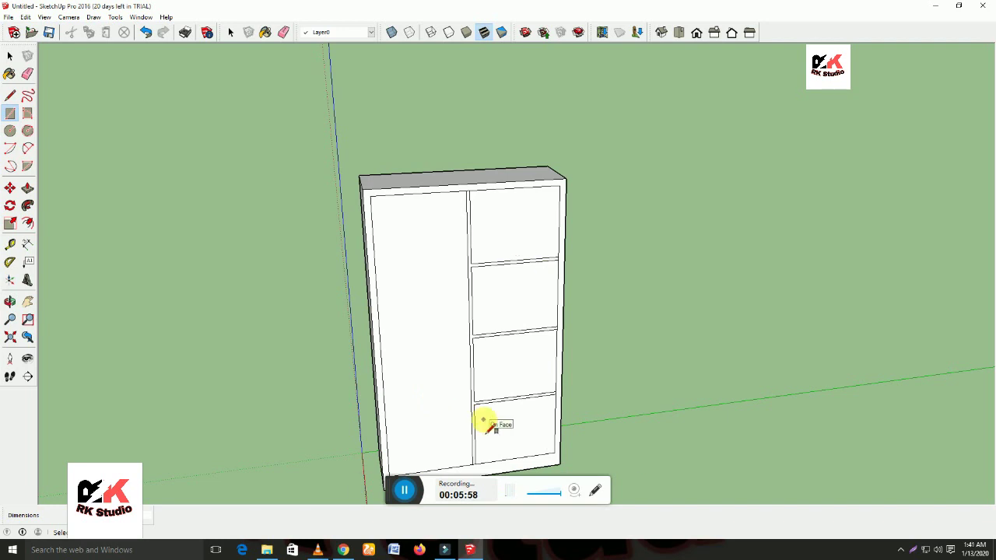
Push the tall left door face back into the box to form a deep open compartment.
click(27, 187)
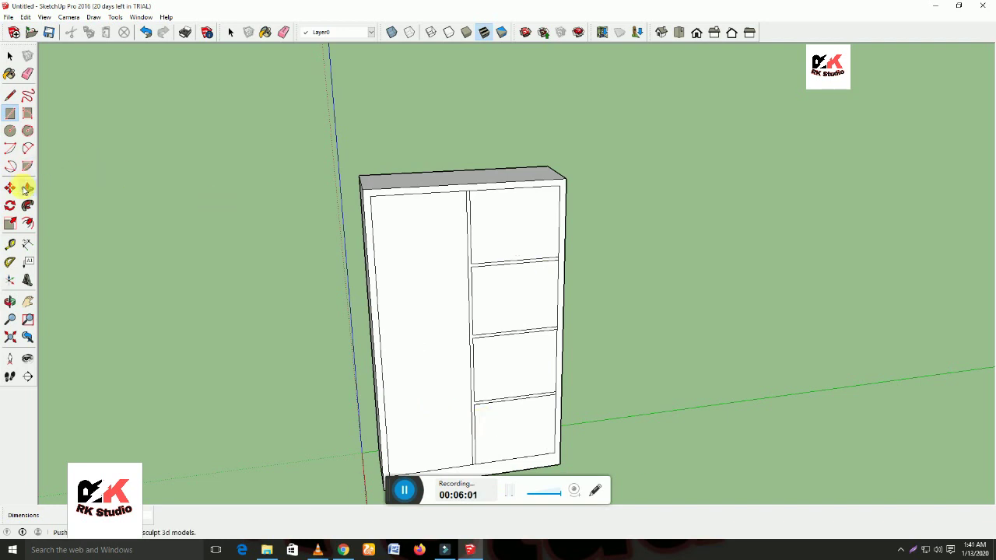
click(424, 265)
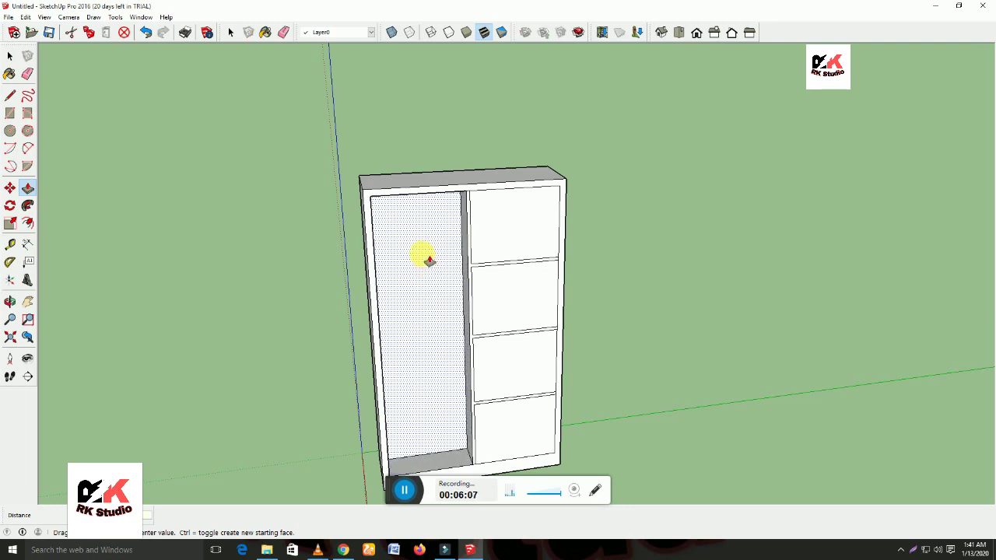
click(428, 260)
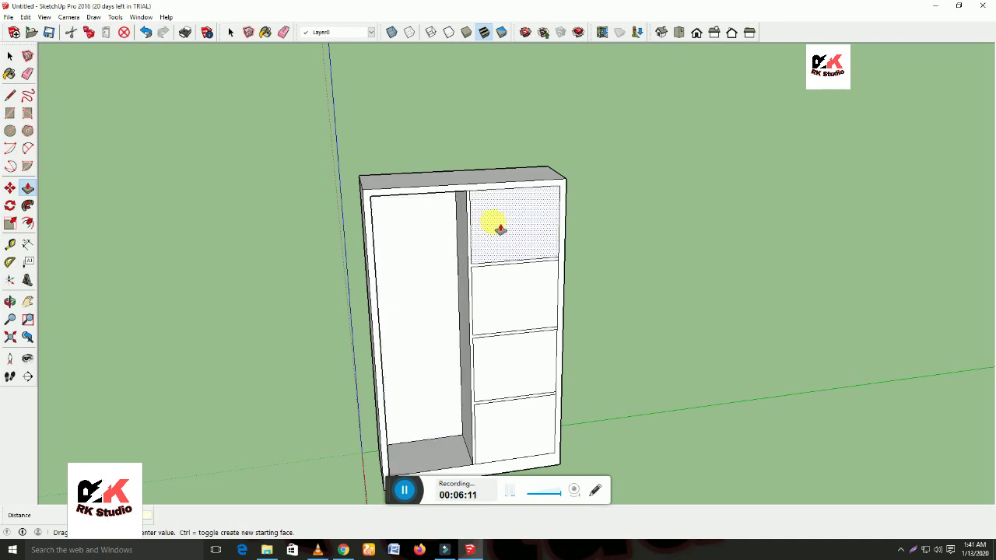
key(space)
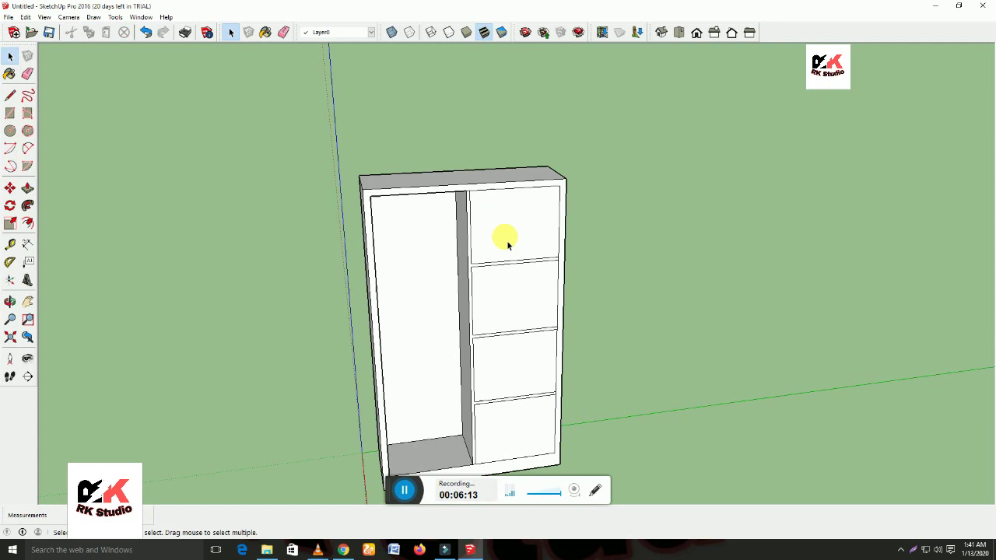
Recess the three right-hand compartment faces into the cabinet to the same depth.
click(27, 192)
key(space)
click(27, 189)
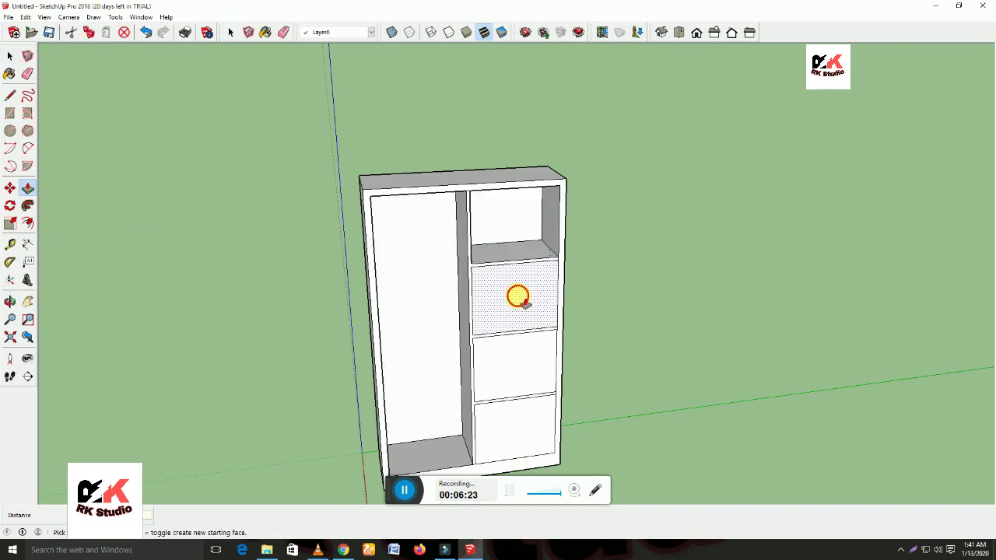
drag(525, 303, 518, 287)
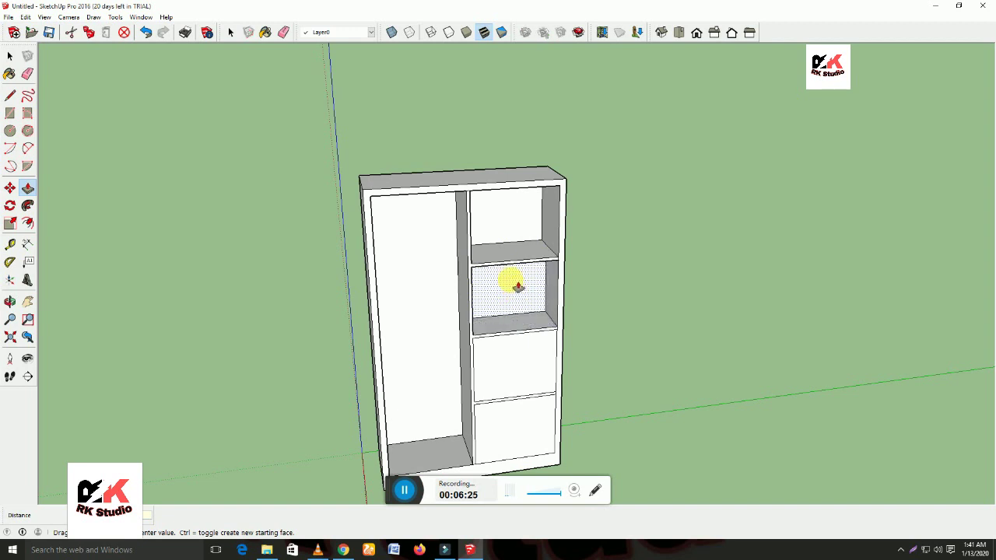
double_click(514, 352)
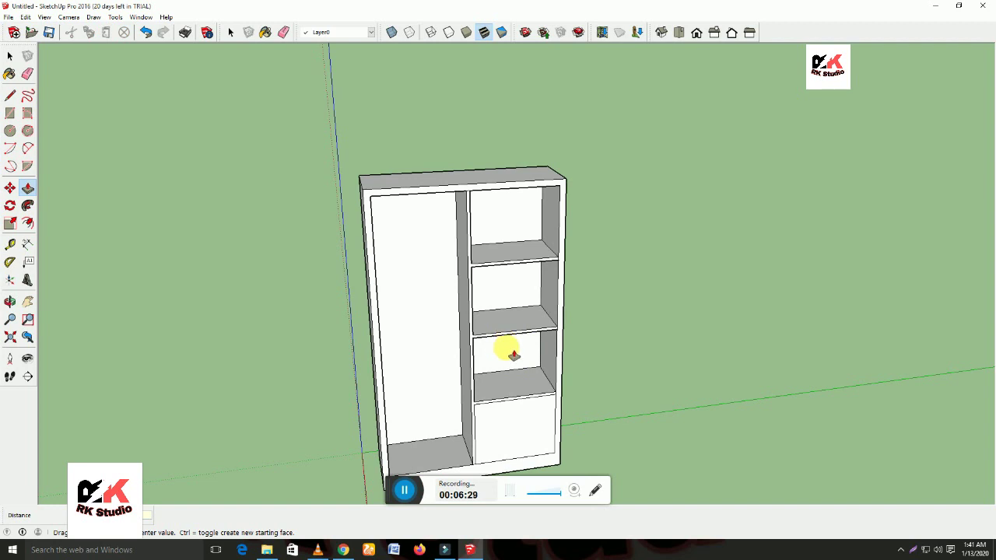
double_click(518, 408)
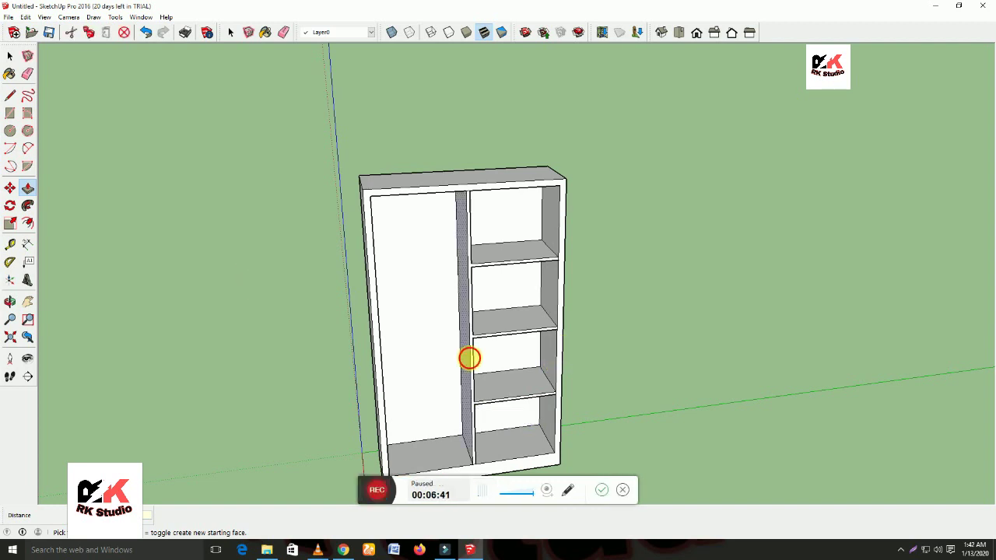
Pull the shelf front edge slightly outward.
scroll(476, 362, up, 1)
scroll(478, 358, up, 2)
scroll(483, 329, up, 2)
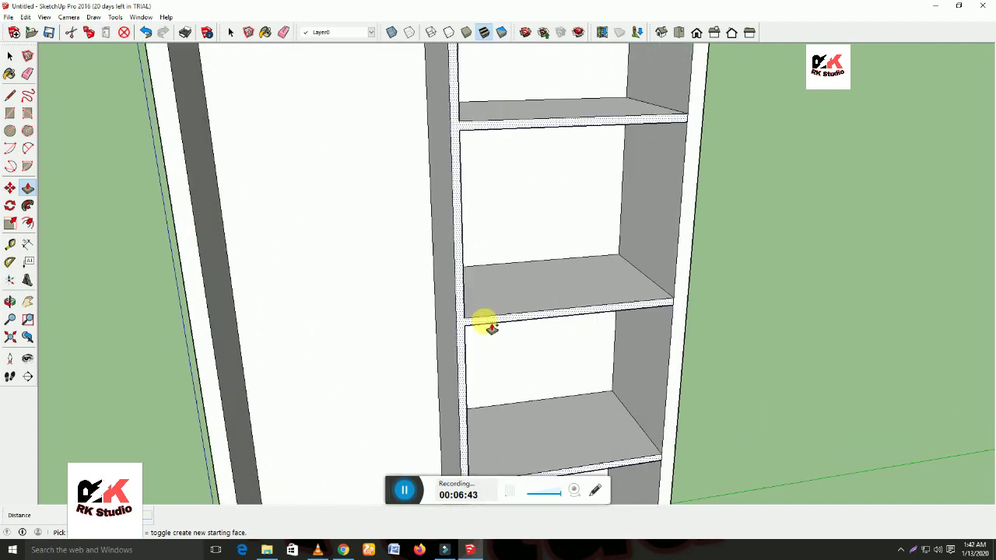
scroll(480, 321, up, 2)
scroll(476, 322, up, 1)
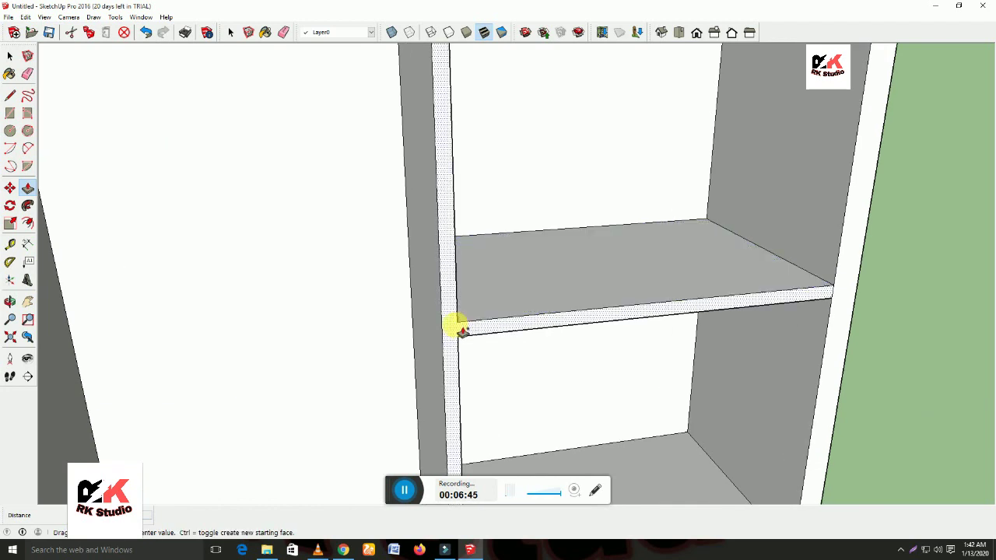
drag(461, 330, 456, 325)
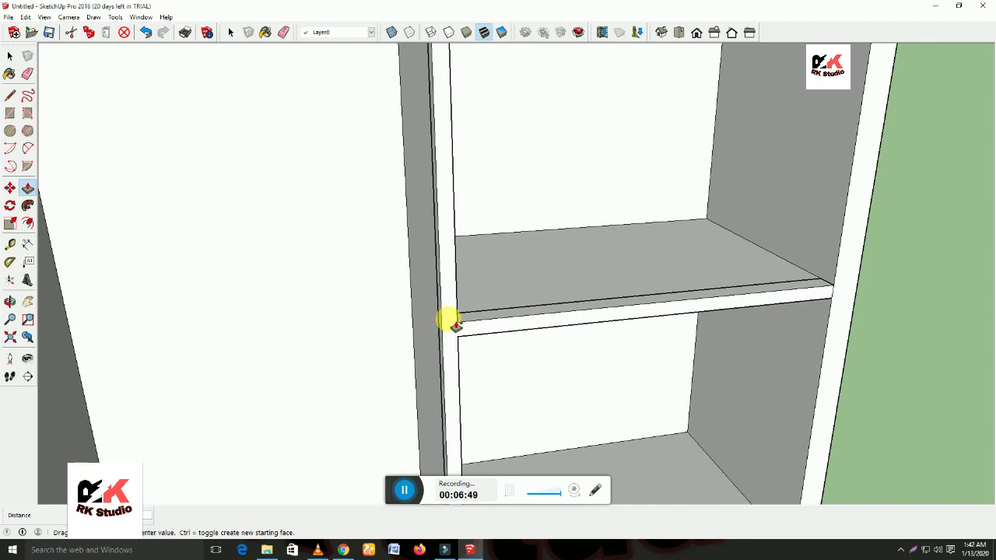
click(453, 325)
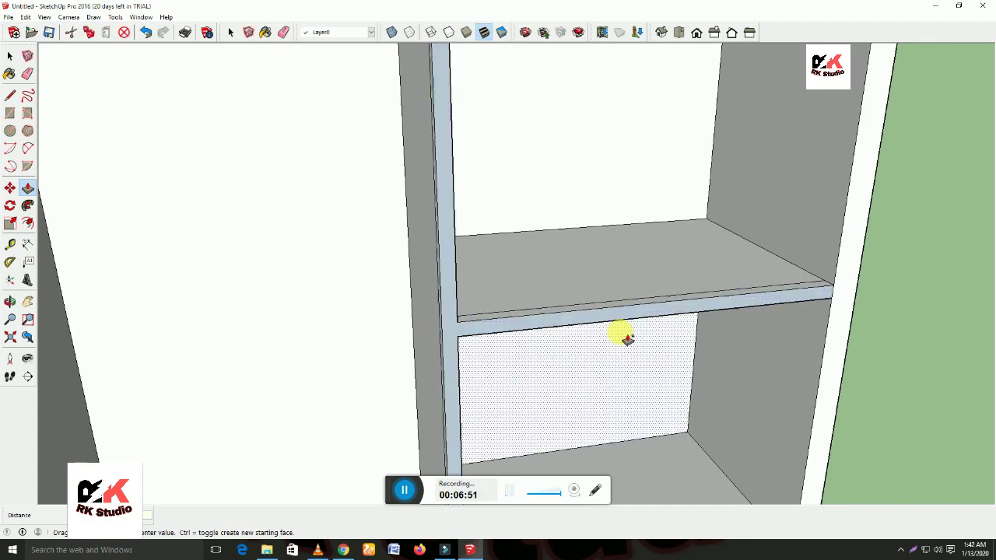
Push and pull the divider's right face to reposition it beside the shelves.
scroll(592, 340, down, 1)
scroll(601, 366, down, 1)
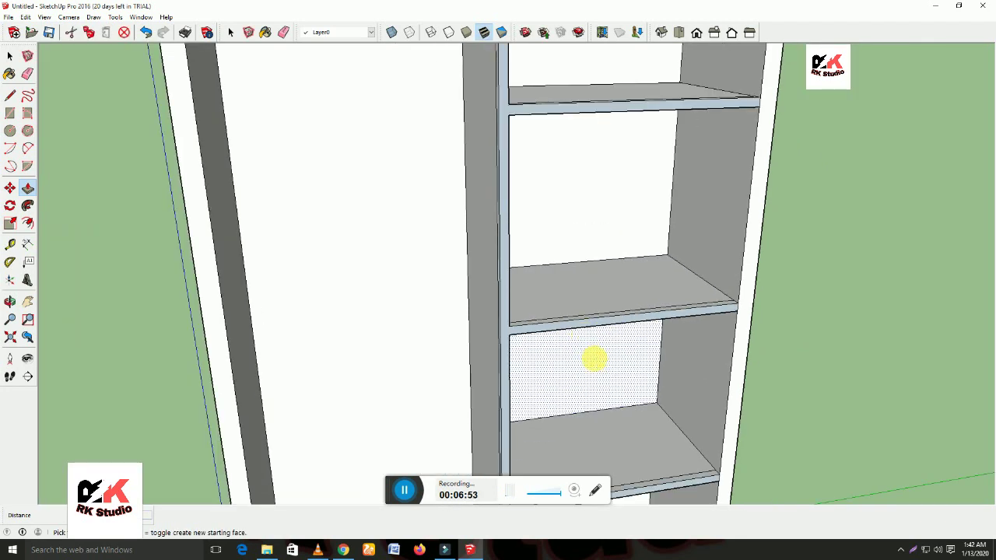
scroll(515, 338, up, 2)
scroll(507, 329, up, 1)
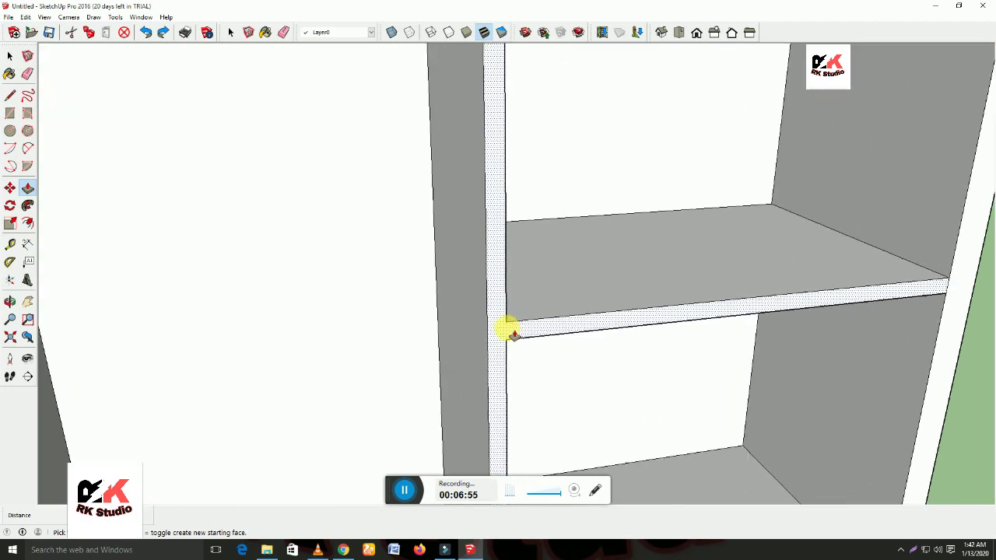
scroll(513, 333, up, 1)
scroll(498, 379, down, 1)
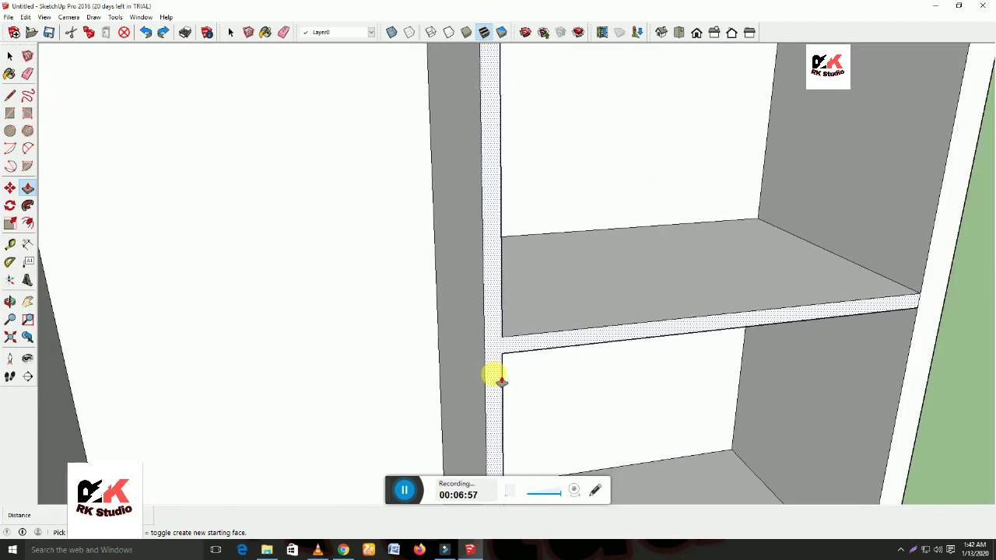
scroll(498, 379, down, 1)
scroll(498, 379, down, 1)
scroll(497, 379, down, 1)
scroll(498, 379, down, 2)
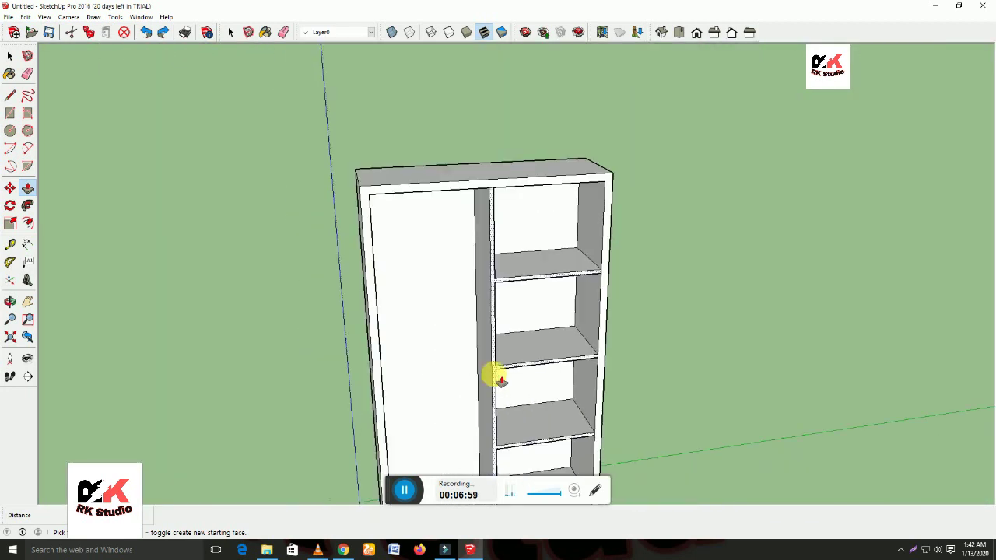
scroll(497, 379, down, 1)
scroll(497, 379, down, 1)
drag(500, 380, 498, 373)
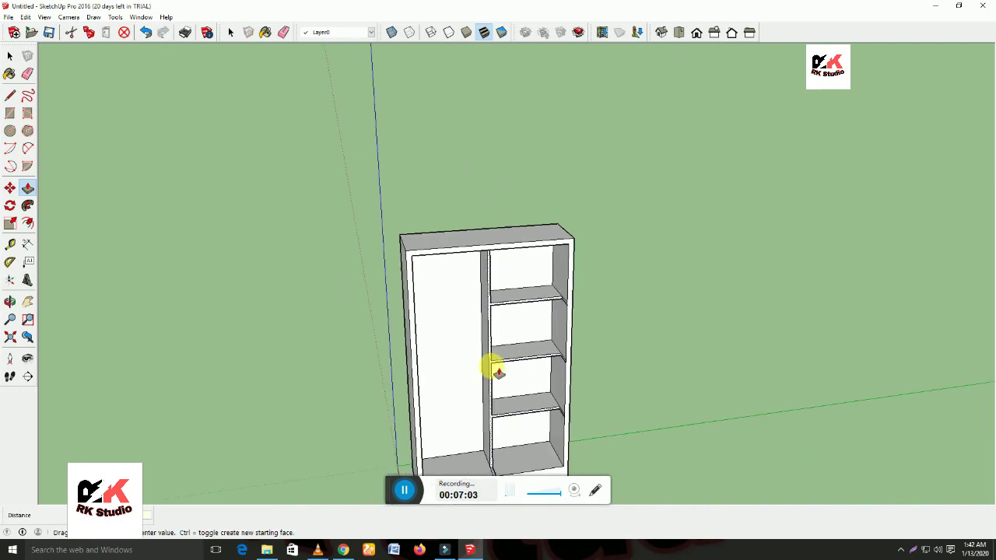
click(499, 373)
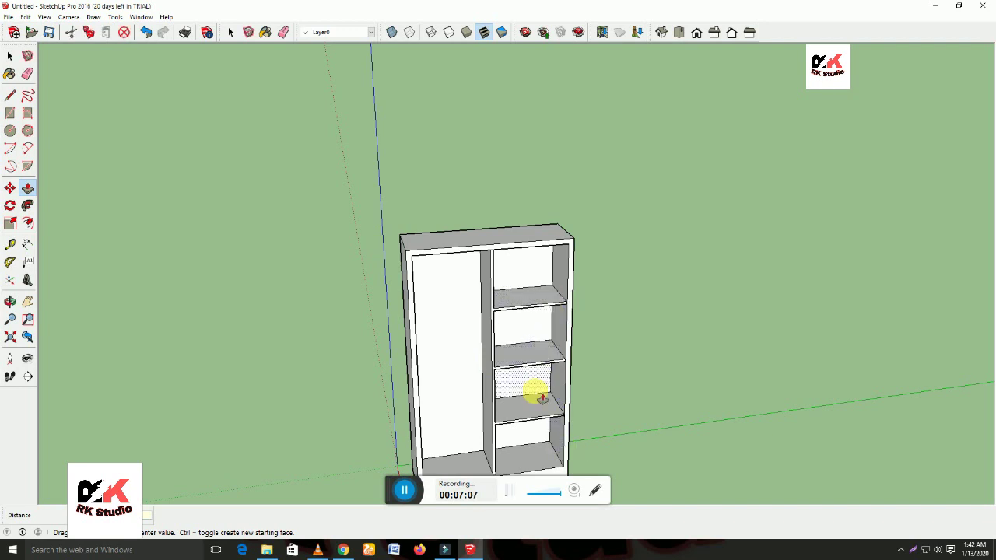
mouse_move(543, 399)
middle_down()
mouse_move(507, 354)
mouse_move(582, 376)
mouse_move(693, 382)
mouse_move(614, 349)
mouse_move(539, 337)
mouse_move(555, 329)
mouse_move(567, 334)
mouse_move(456, 333)
middle_up()
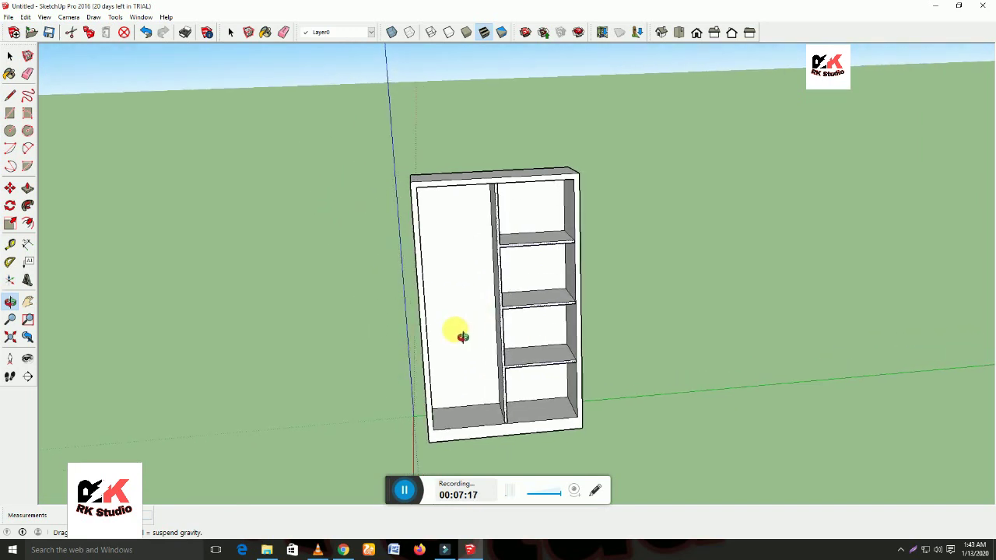
key(p)
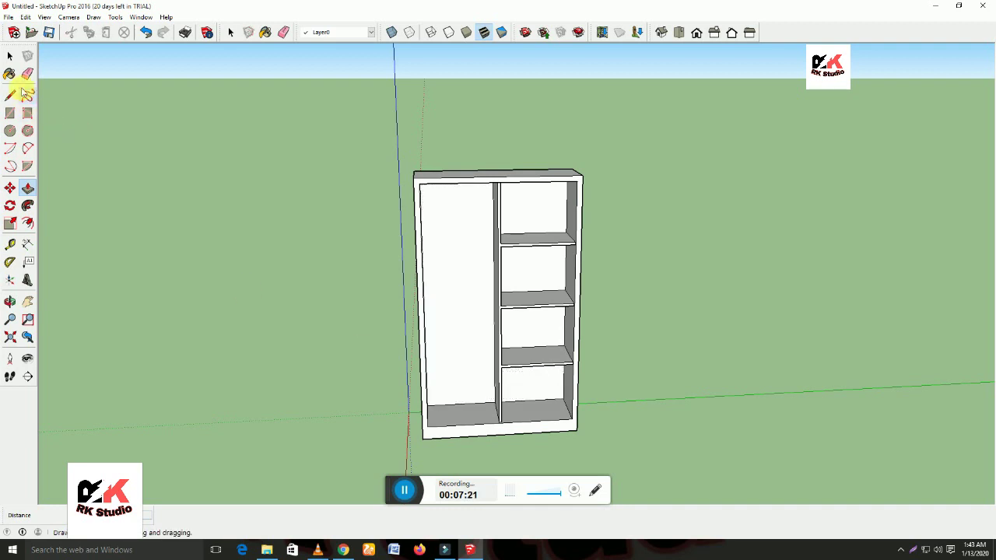
Erase the stray edge under the top panel where the divider meets the ceiling.
click(26, 75)
middle_drag(507, 280, 566, 294)
mouse_move(473, 334)
middle_down()
mouse_move(518, 351)
mouse_move(600, 355)
mouse_move(652, 254)
middle_up()
scroll(652, 254, up, 2)
scroll(634, 238, up, 2)
scroll(614, 244, up, 2)
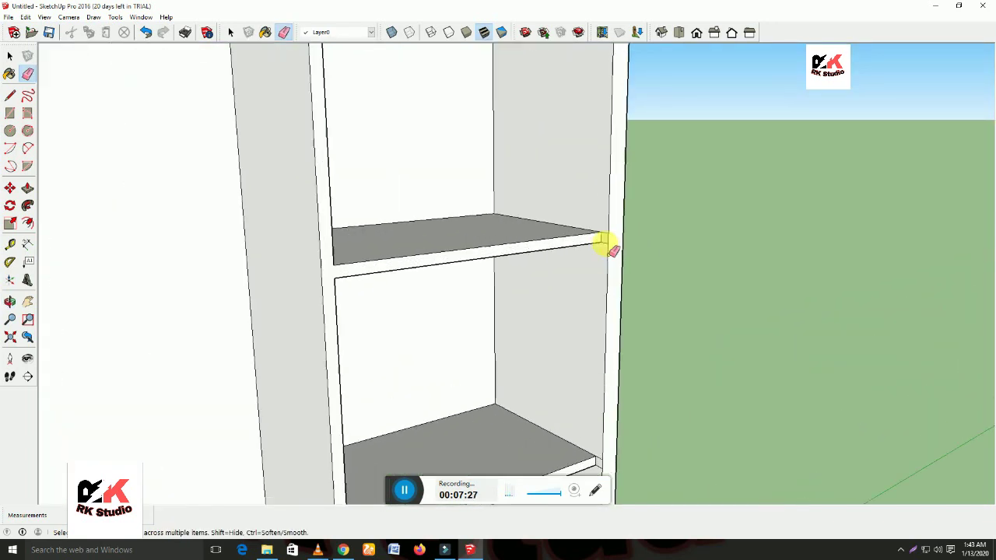
scroll(612, 249, up, 2)
scroll(611, 249, up, 2)
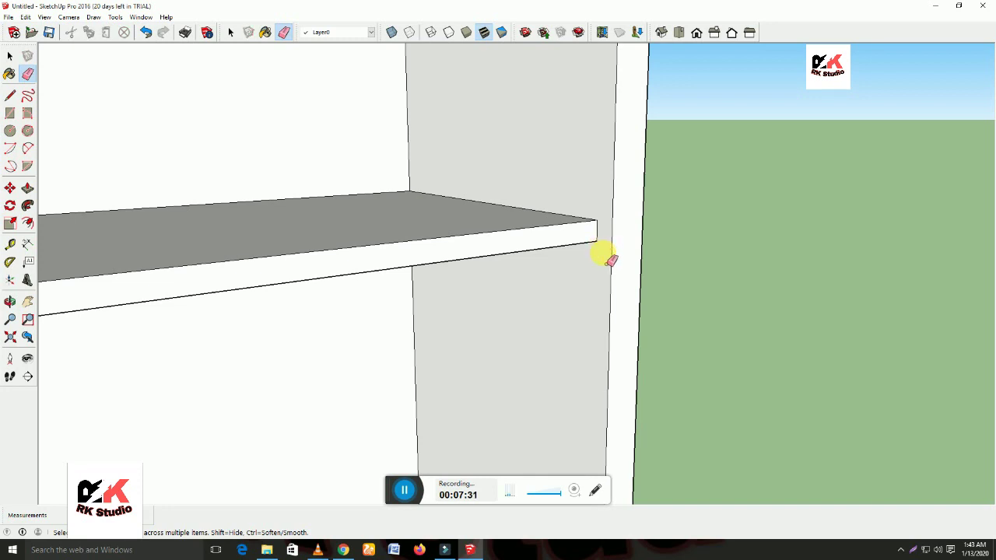
scroll(599, 295, down, 3)
mouse_move(584, 337)
middle_down()
mouse_move(600, 427)
mouse_move(609, 384)
mouse_move(583, 200)
mouse_move(565, 286)
middle_up()
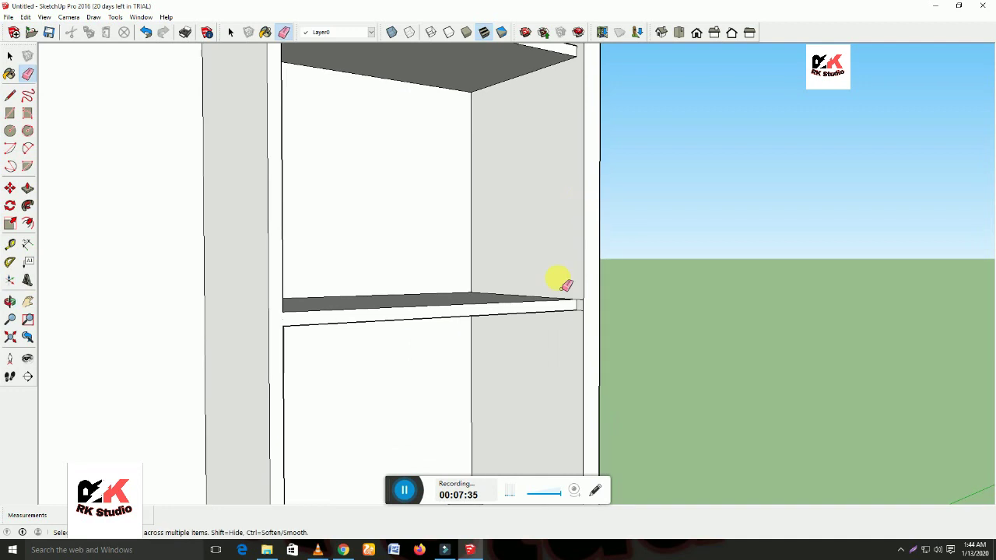
scroll(577, 305, up, 2)
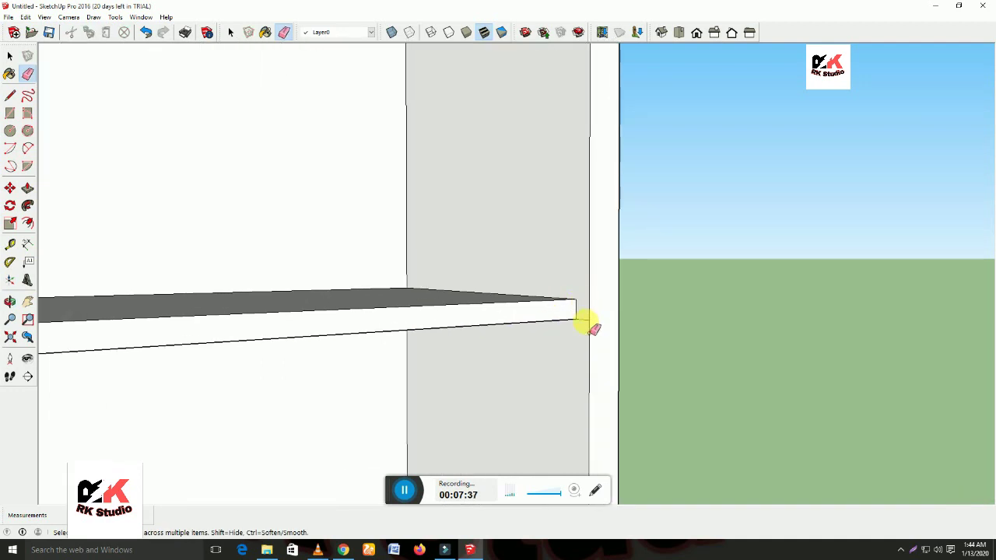
scroll(587, 330, down, 3)
scroll(586, 342, down, 2)
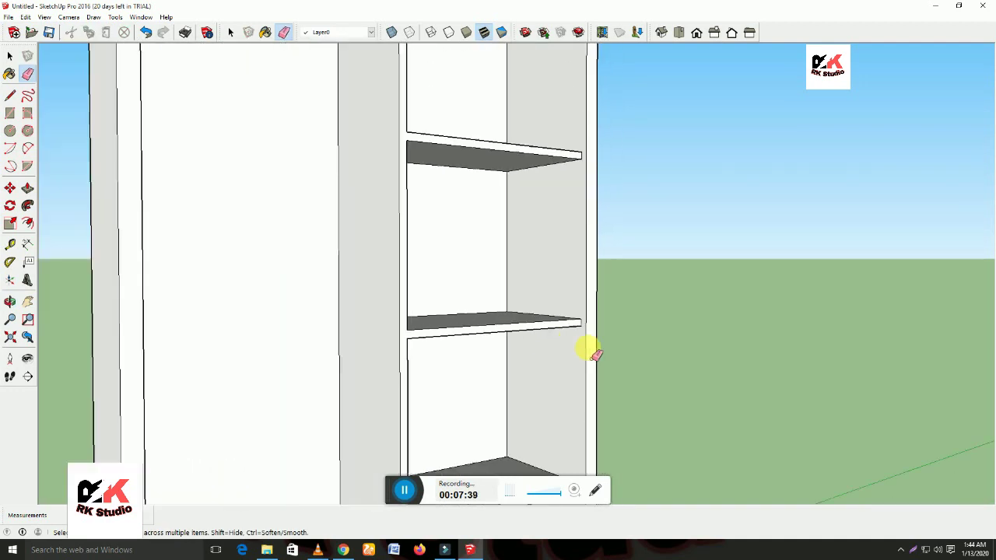
mouse_move(586, 396)
middle_down()
mouse_move(597, 370)
mouse_move(560, 223)
mouse_move(544, 318)
middle_up()
scroll(557, 311, up, 2)
scroll(554, 308, up, 2)
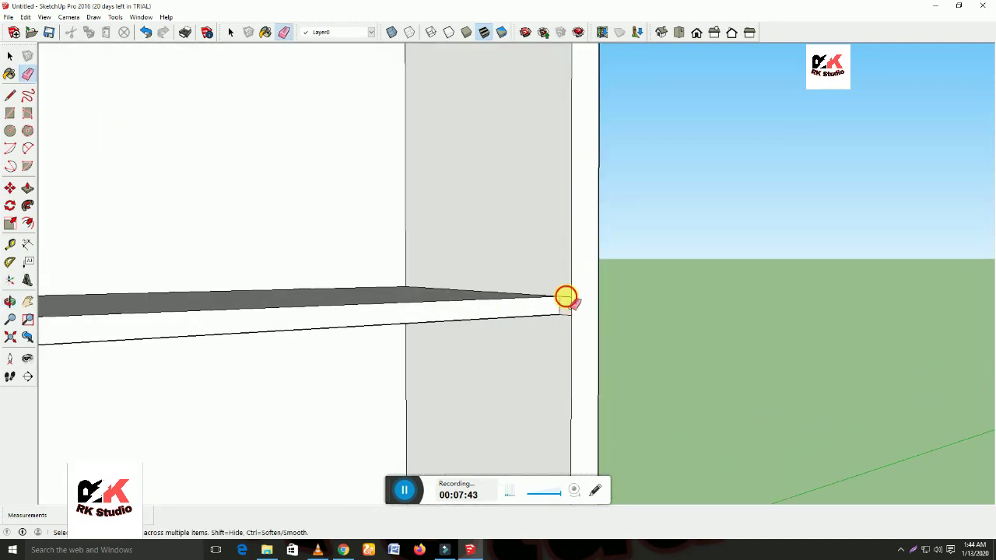
scroll(565, 315, down, 1)
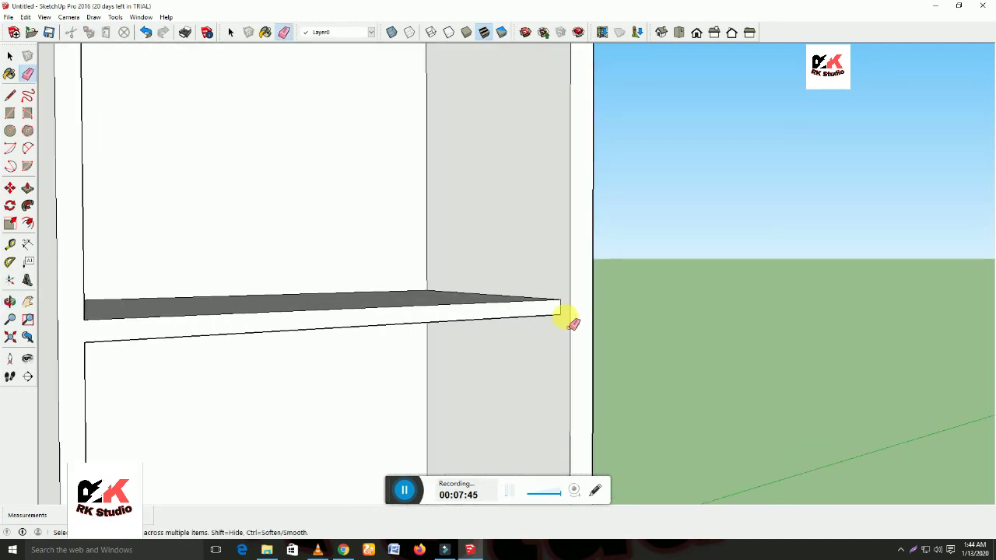
scroll(563, 358, down, 2)
scroll(560, 382, down, 1)
scroll(560, 393, down, 1)
mouse_move(563, 408)
middle_down()
mouse_move(561, 355)
mouse_move(571, 371)
mouse_move(575, 415)
mouse_move(527, 240)
middle_up()
middle_drag(532, 183, 538, 314)
scroll(436, 128, up, 3)
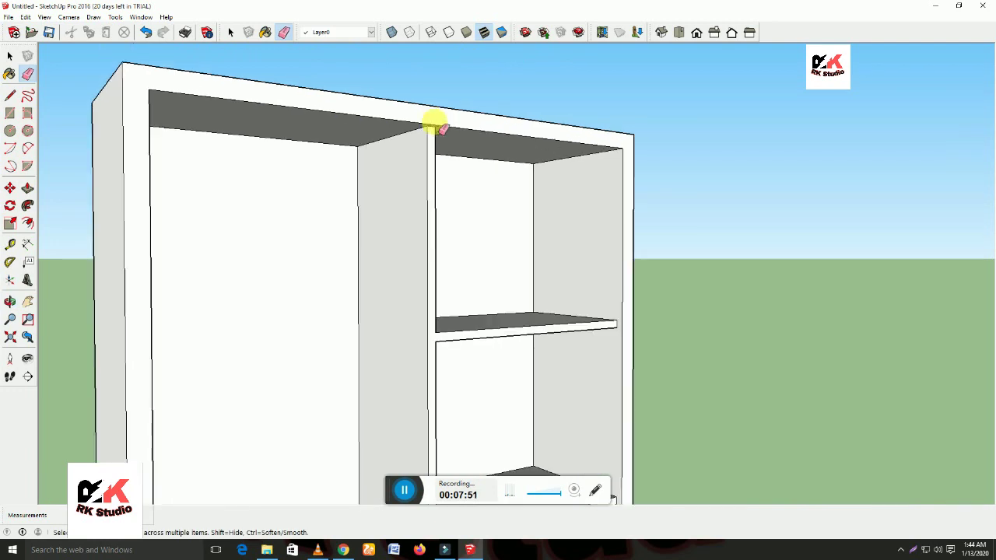
scroll(434, 126, up, 2)
scroll(432, 126, up, 1)
scroll(431, 126, up, 2)
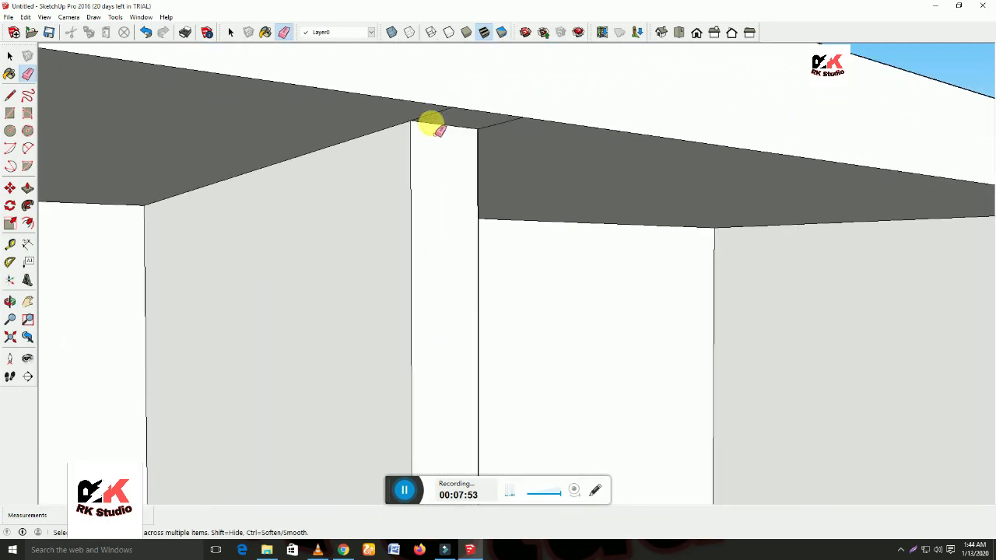
drag(435, 113, 472, 122)
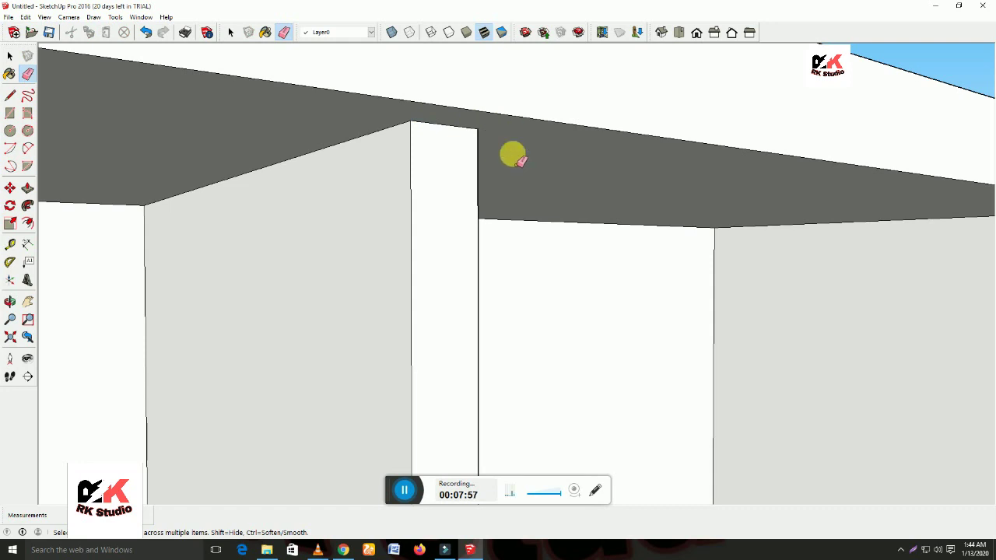
Orbit back to a front view and look up at the cleaned top panel.
scroll(531, 197, down, 1)
scroll(527, 211, down, 2)
scroll(528, 212, down, 2)
scroll(528, 214, down, 2)
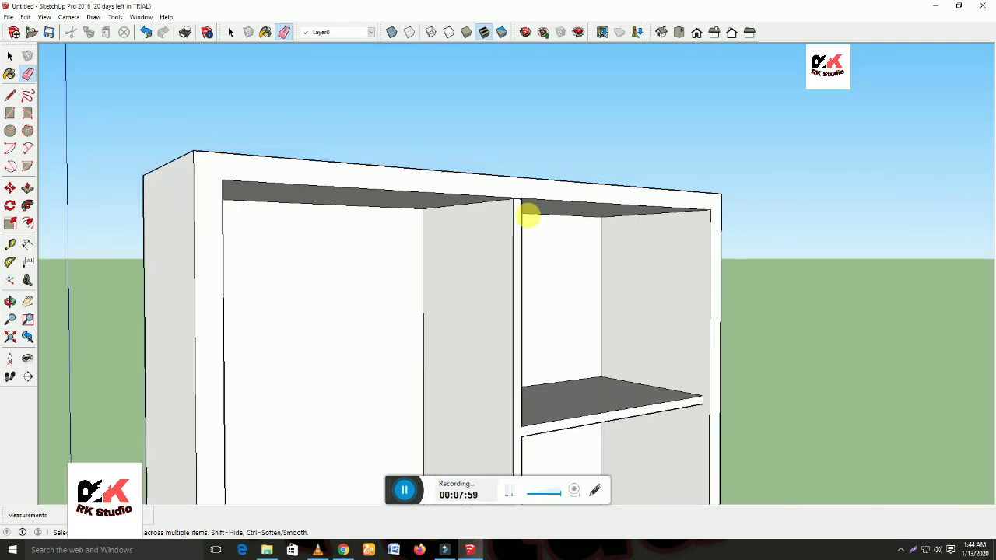
scroll(516, 245, down, 2)
scroll(521, 256, down, 1)
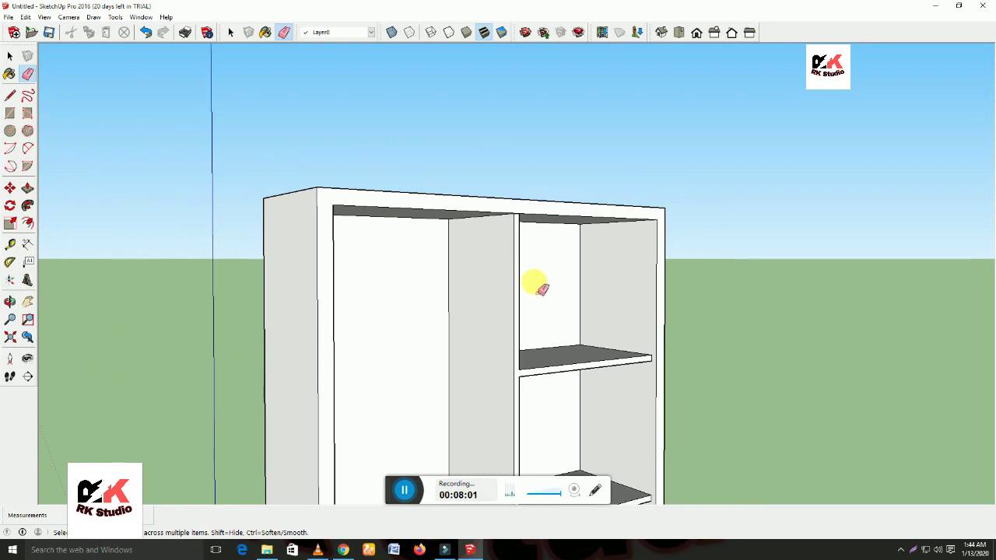
mouse_move(565, 303)
middle_down()
mouse_move(493, 316)
mouse_move(516, 318)
mouse_move(469, 334)
mouse_move(358, 350)
mouse_move(240, 327)
middle_up()
key(e)
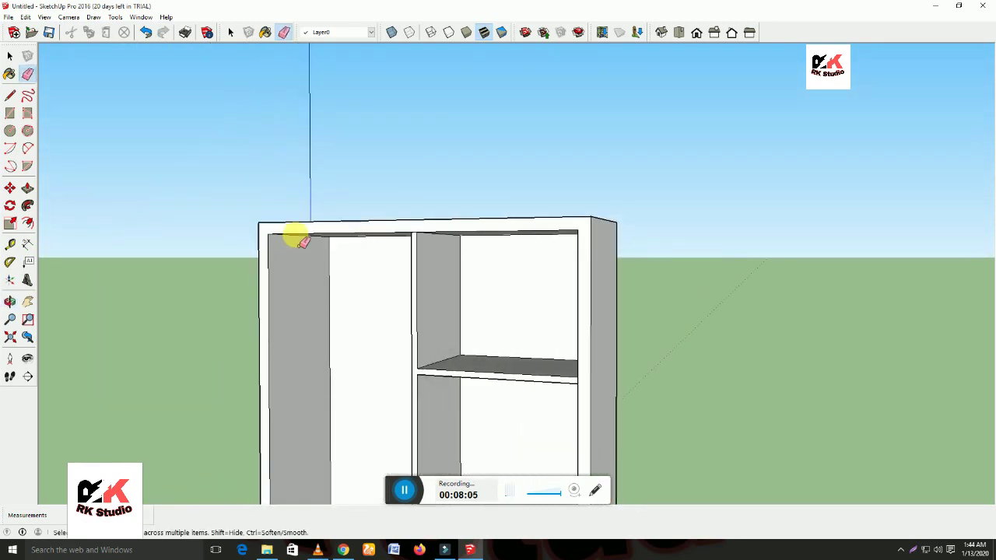
scroll(308, 242, up, 2)
scroll(307, 242, up, 2)
scroll(304, 249, up, 1)
middle_drag(311, 278, 311, 249)
scroll(307, 243, up, 2)
scroll(308, 243, up, 1)
scroll(307, 243, down, 1)
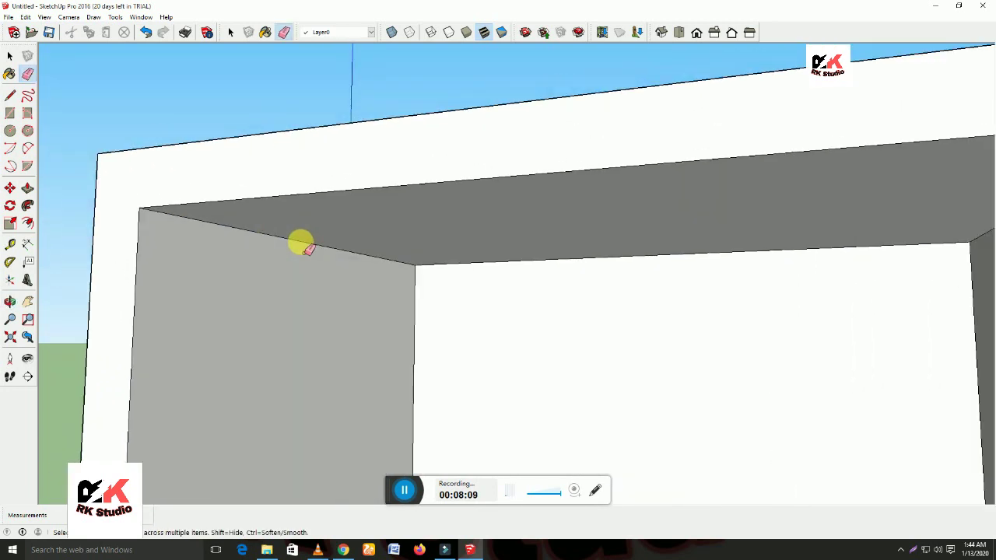
Measure from the top panel edge onto the left inner wall to place a guide.
click(10, 247)
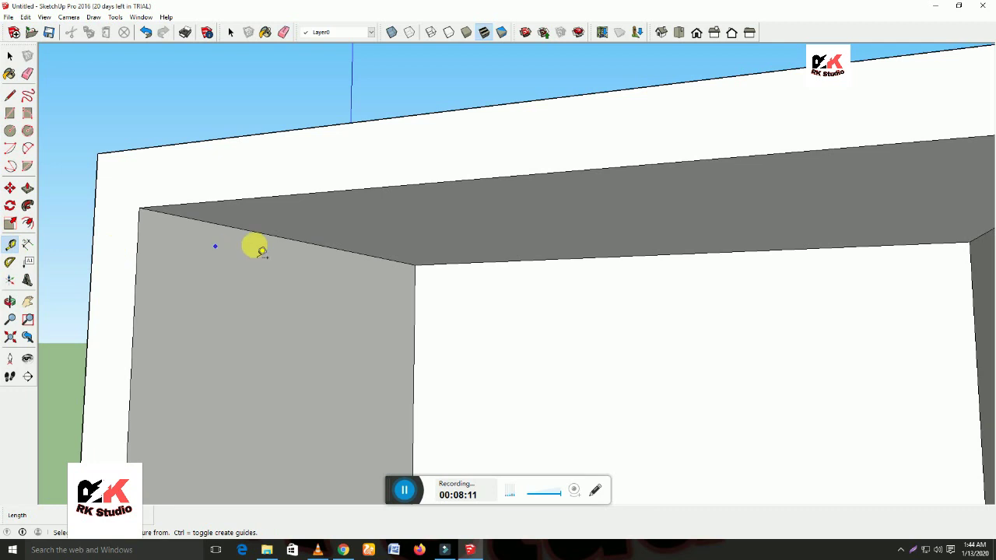
click(287, 240)
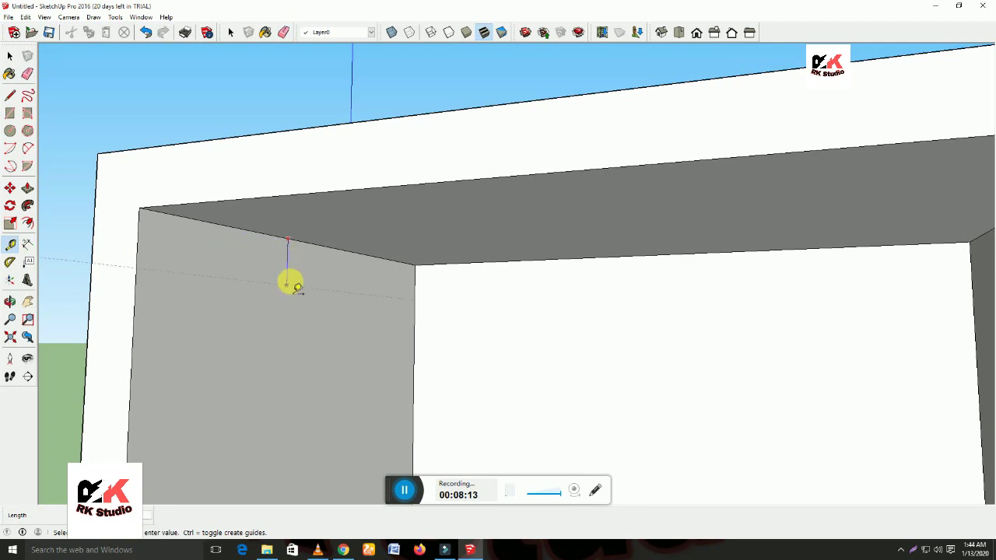
scroll(292, 290, down, 2)
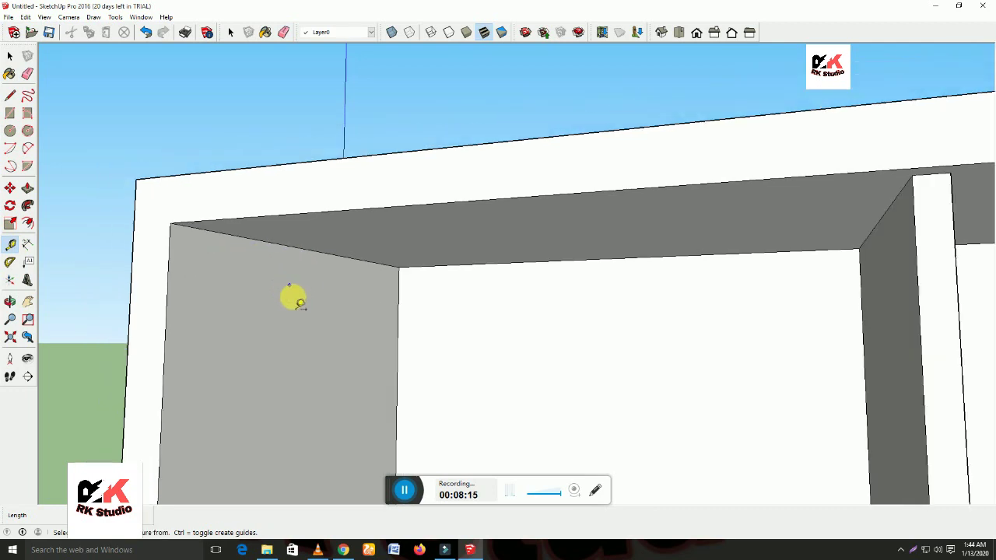
scroll(300, 326, down, 2)
click(202, 358)
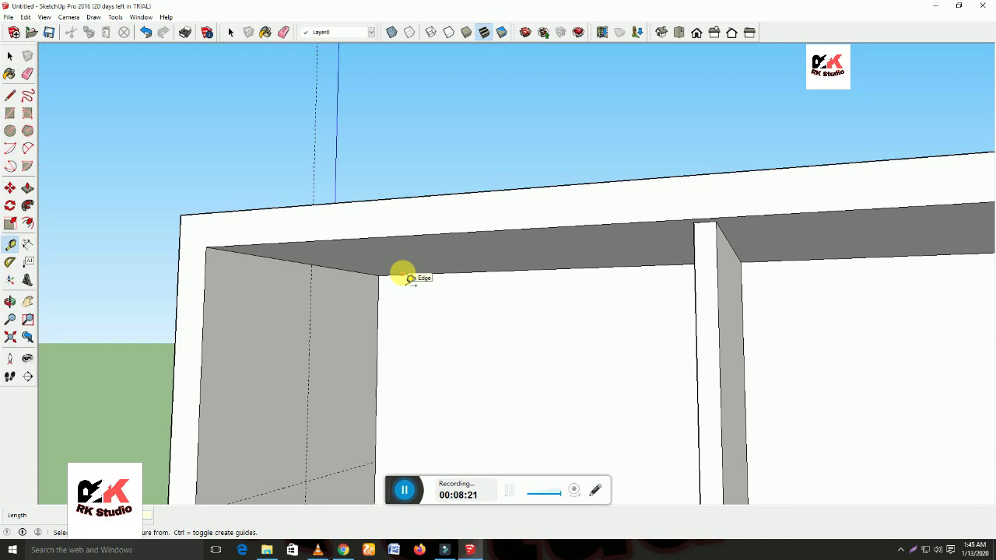
Orbit up toward the ceiling and zoom onto the guide intersection on the left wall.
middle_drag(362, 422, 372, 213)
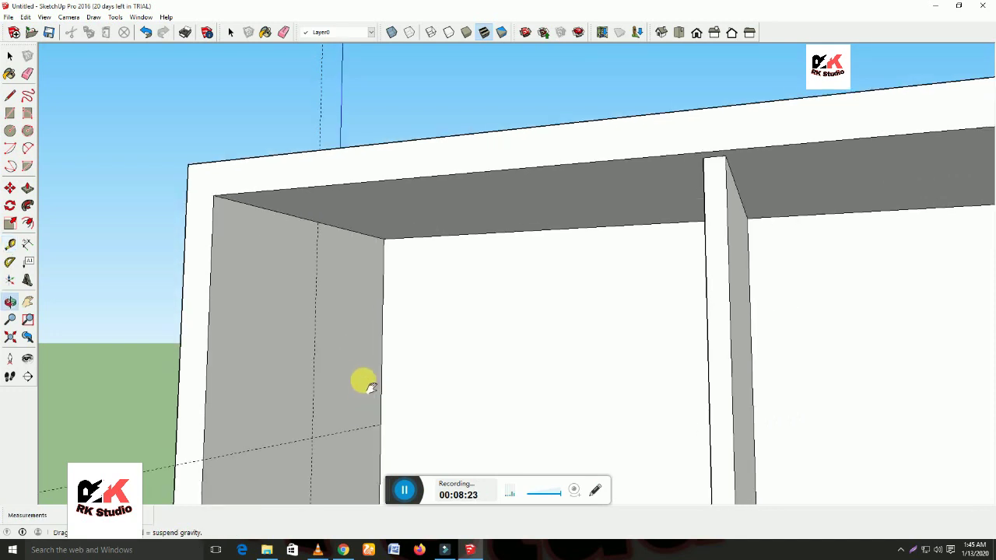
click(10, 132)
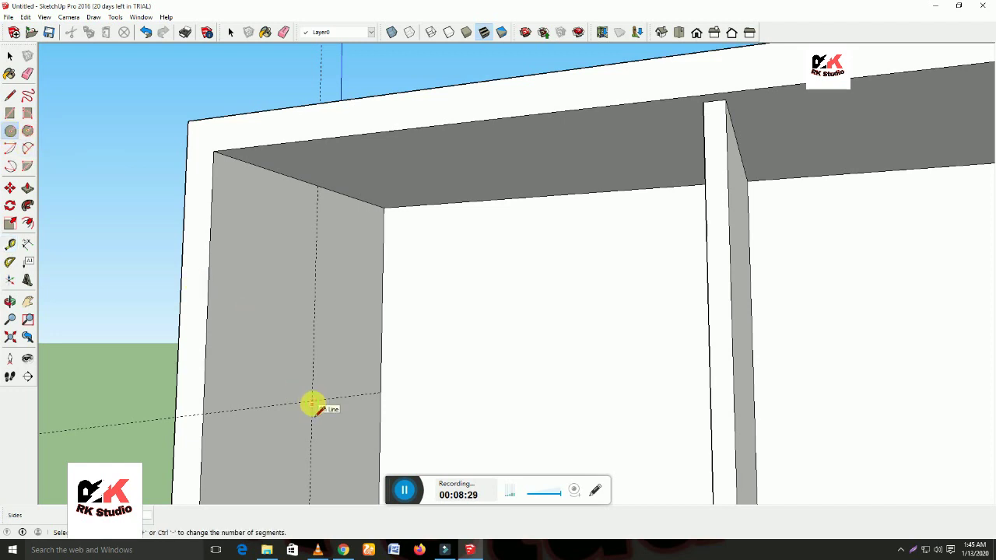
scroll(312, 403, up, 3)
scroll(312, 403, up, 1)
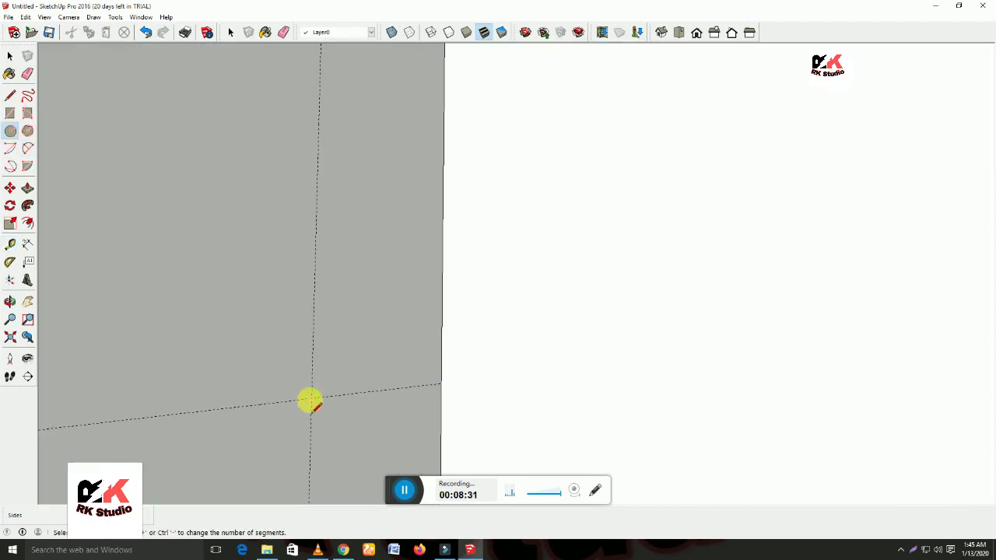
Draw a circle centred on the guide intersection and erase the guide lines.
click(311, 401)
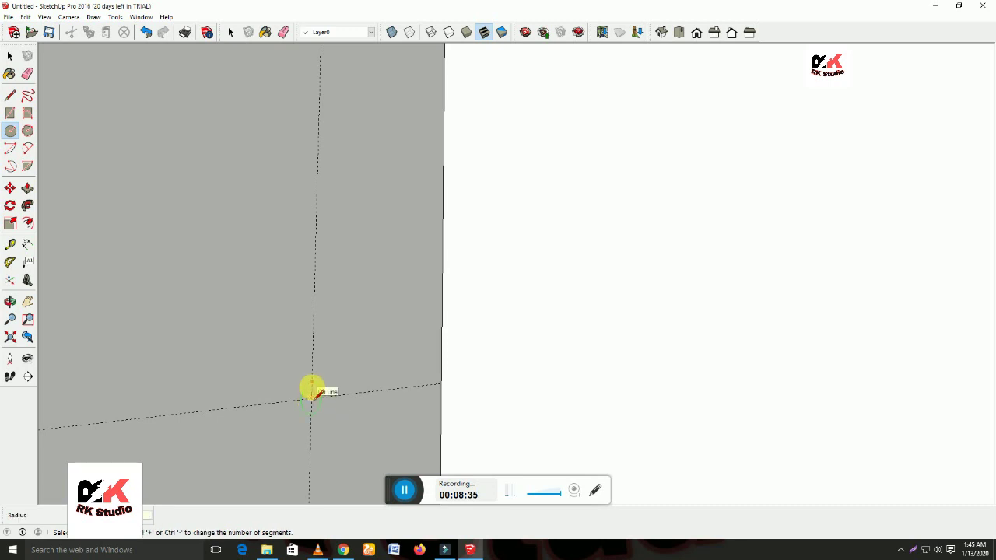
key(Return)
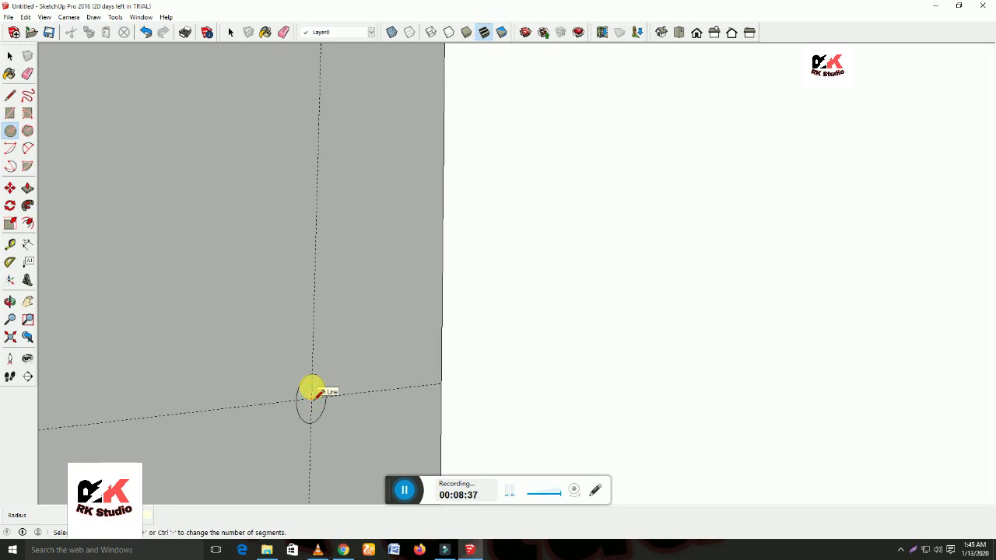
scroll(285, 355, down, 1)
scroll(256, 334, down, 2)
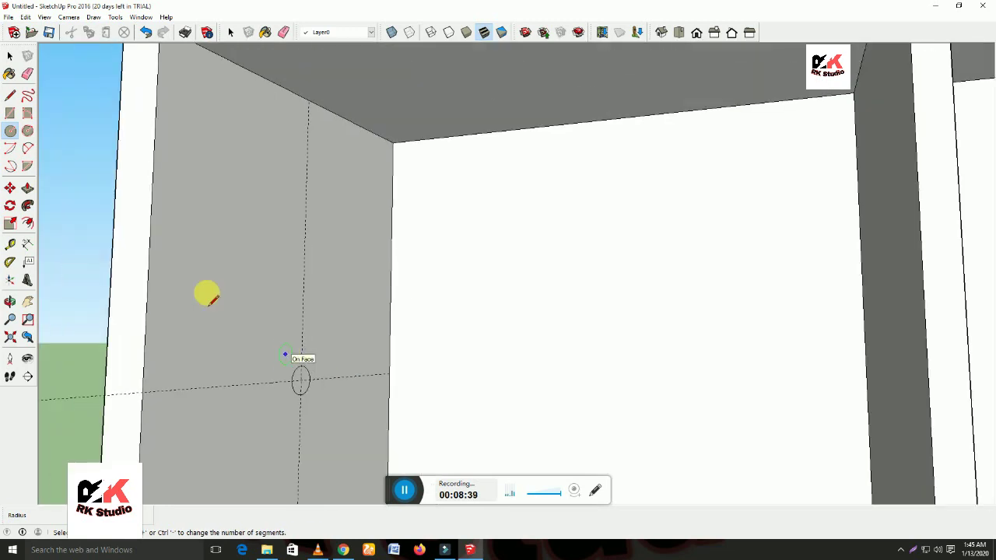
click(27, 74)
click(106, 396)
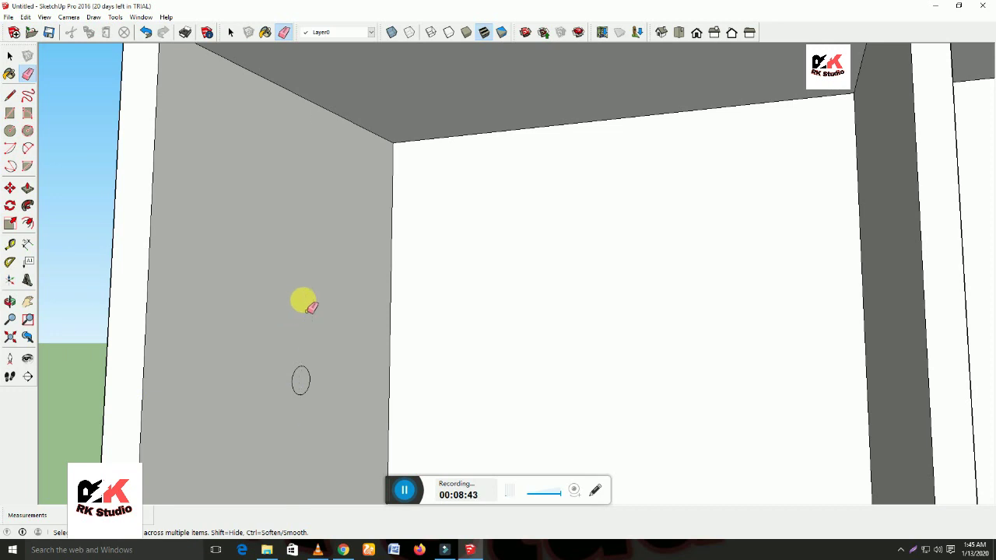
scroll(305, 305, down, 1)
scroll(305, 305, down, 1)
Extrude the circle across the left compartment into a rod meeting the centre divider.
click(27, 188)
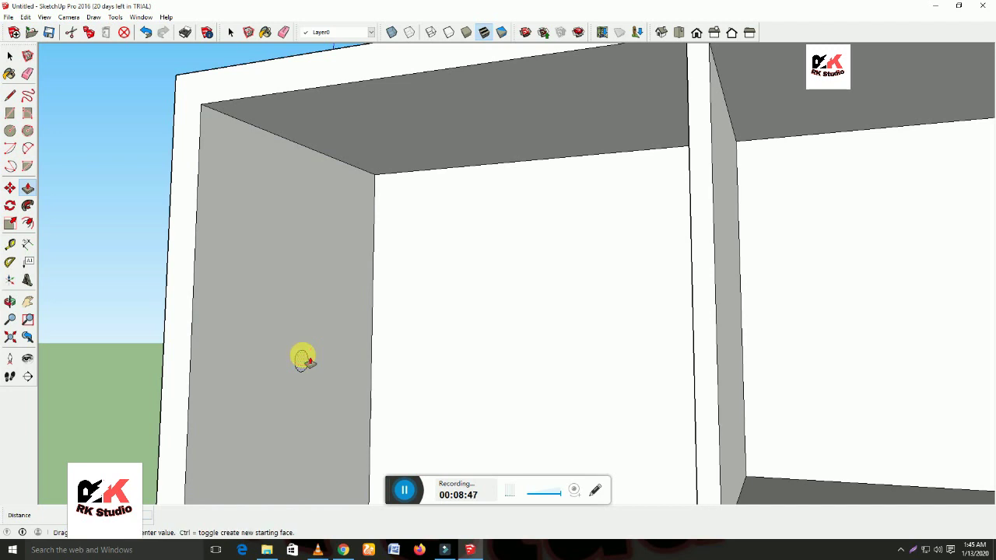
drag(304, 359, 433, 387)
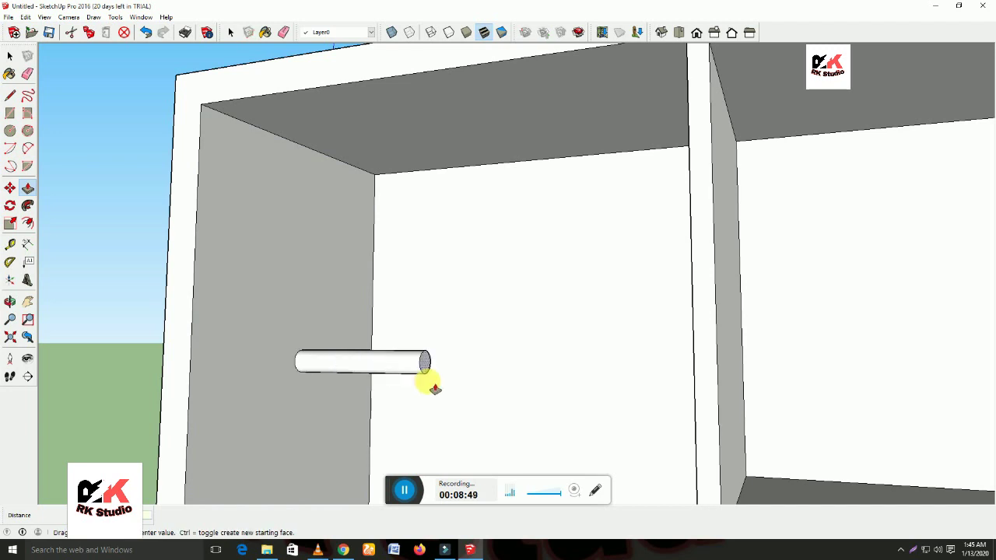
click(433, 387)
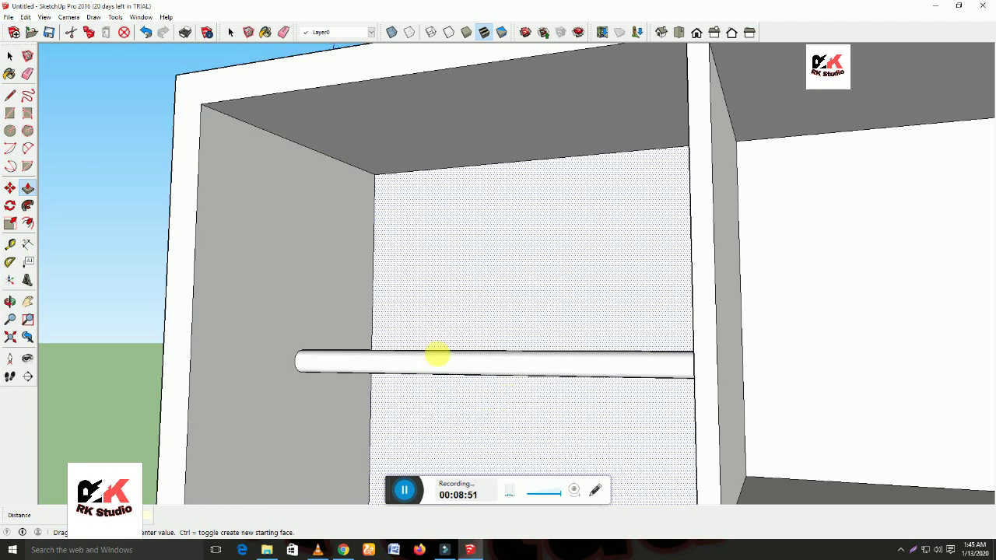
mouse_move(435, 362)
middle_down()
mouse_move(513, 396)
mouse_move(716, 418)
mouse_move(631, 427)
mouse_move(725, 427)
mouse_move(361, 402)
mouse_move(638, 406)
middle_up()
key(p)
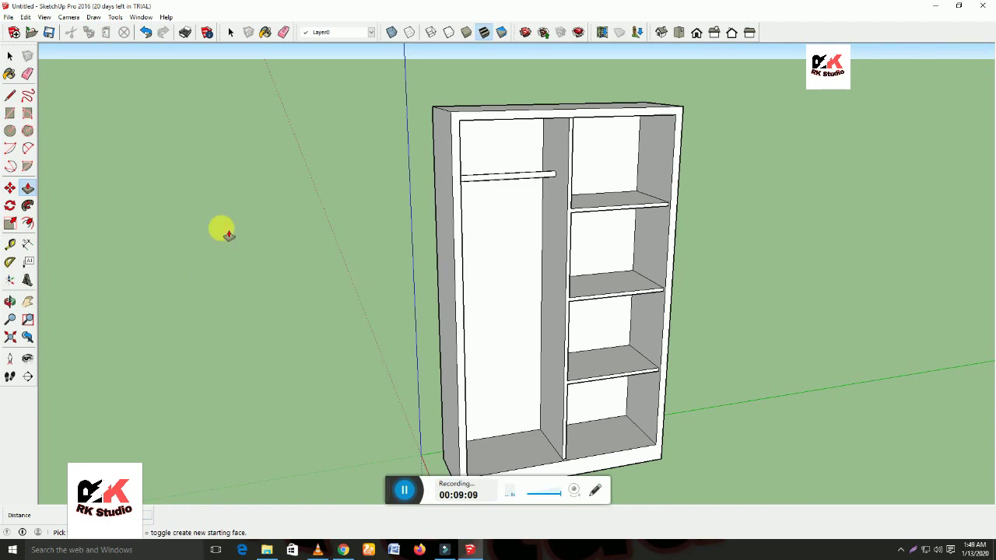
Copy the wardrobe's front top and bottom edges to the right of the cabinet.
click(9, 56)
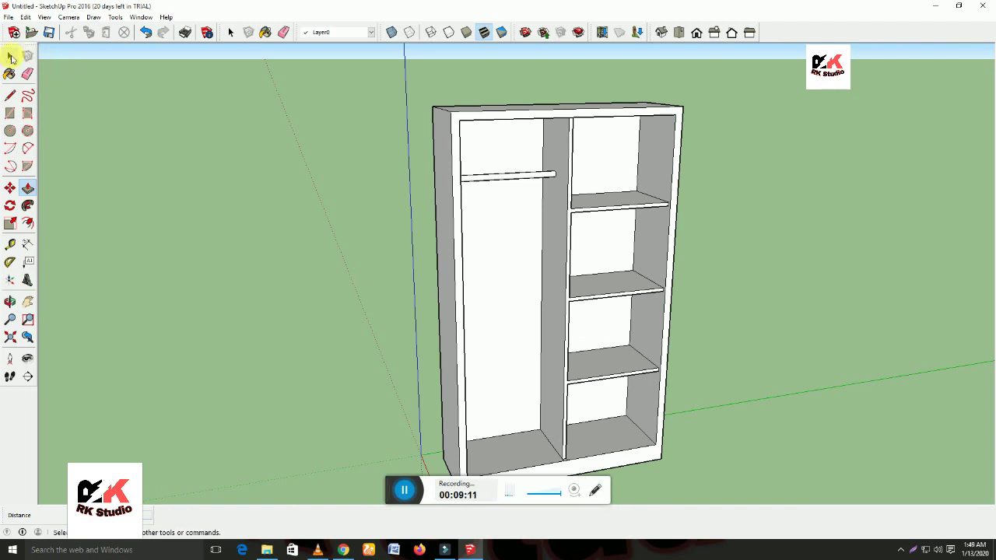
click(11, 57)
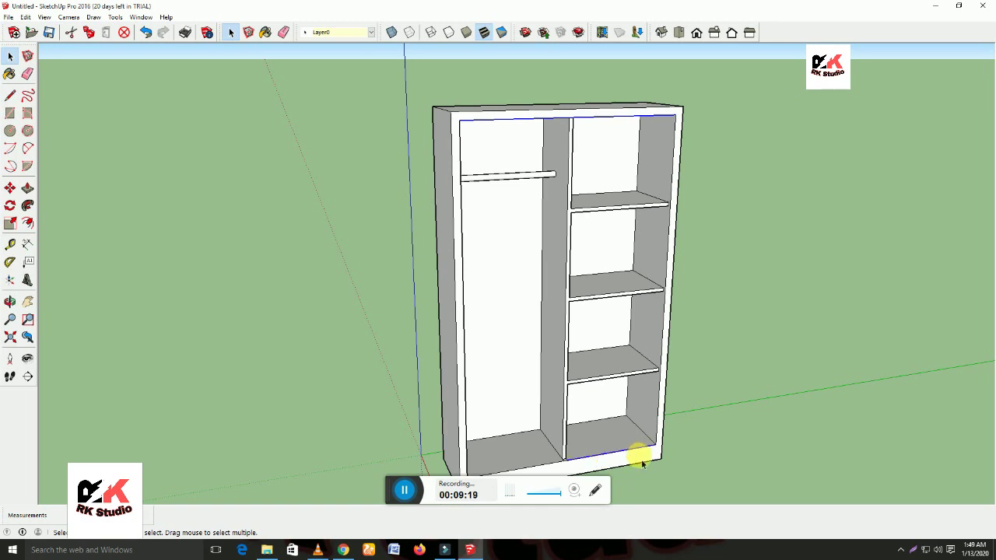
click(10, 187)
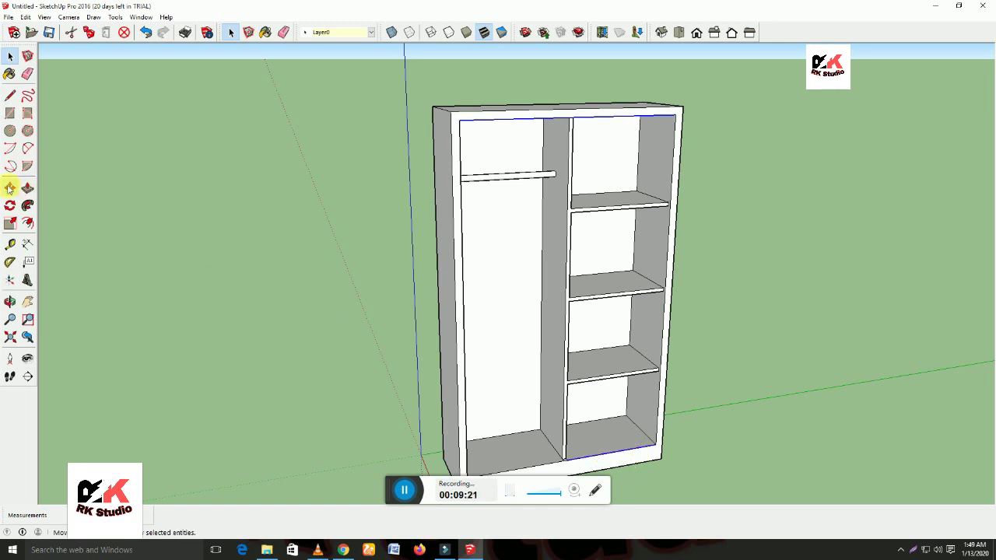
click(626, 452)
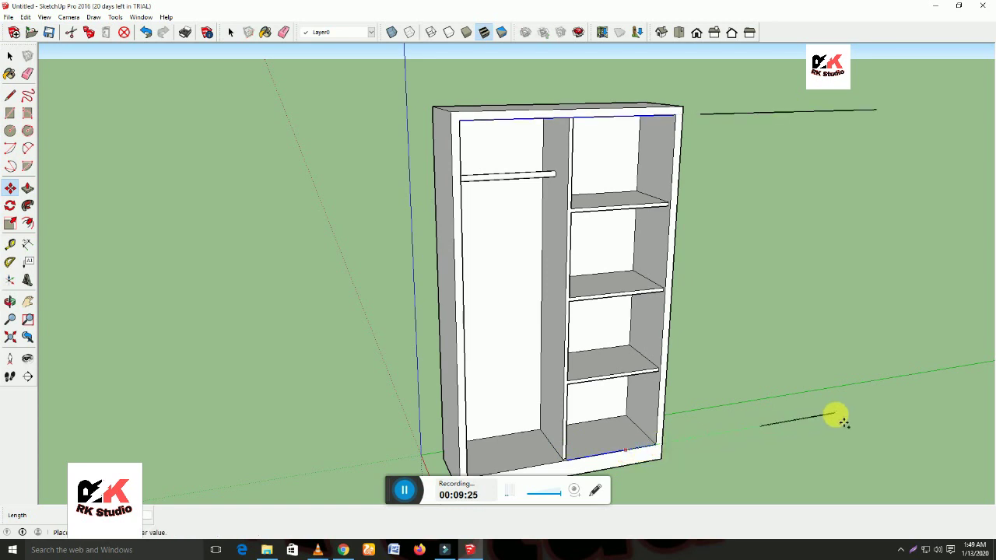
click(882, 411)
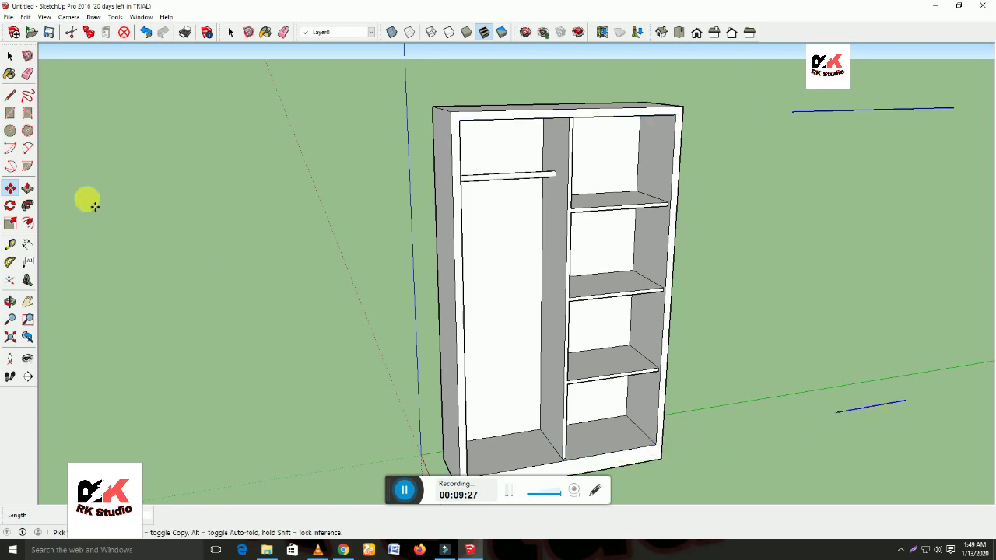
Draw a rectangle between the copied edges and extrude it into a thin door panel.
click(9, 114)
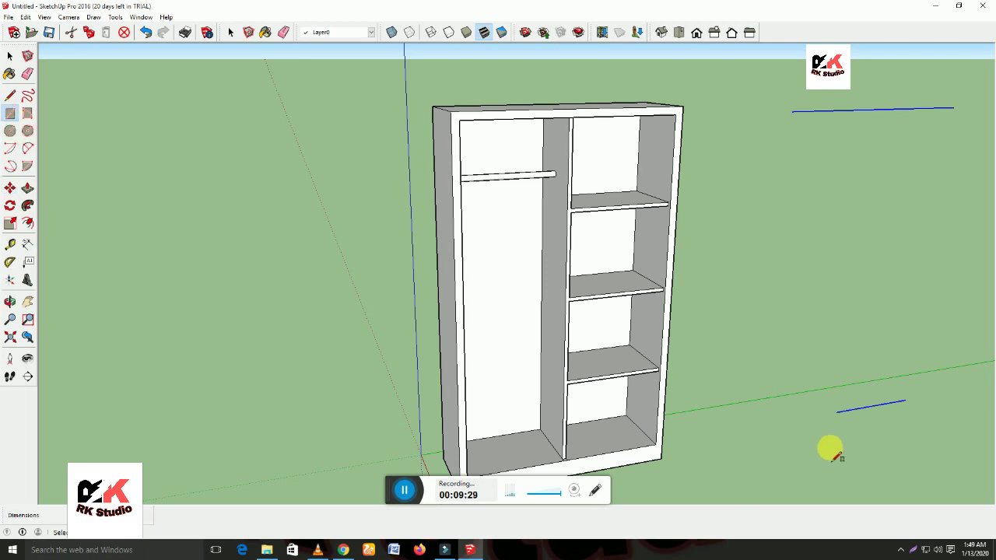
click(837, 412)
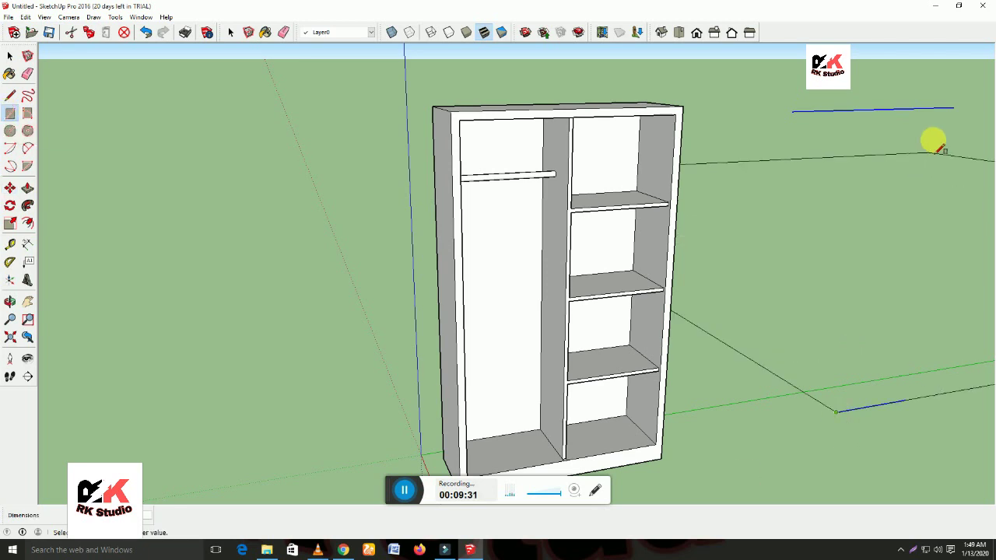
click(955, 108)
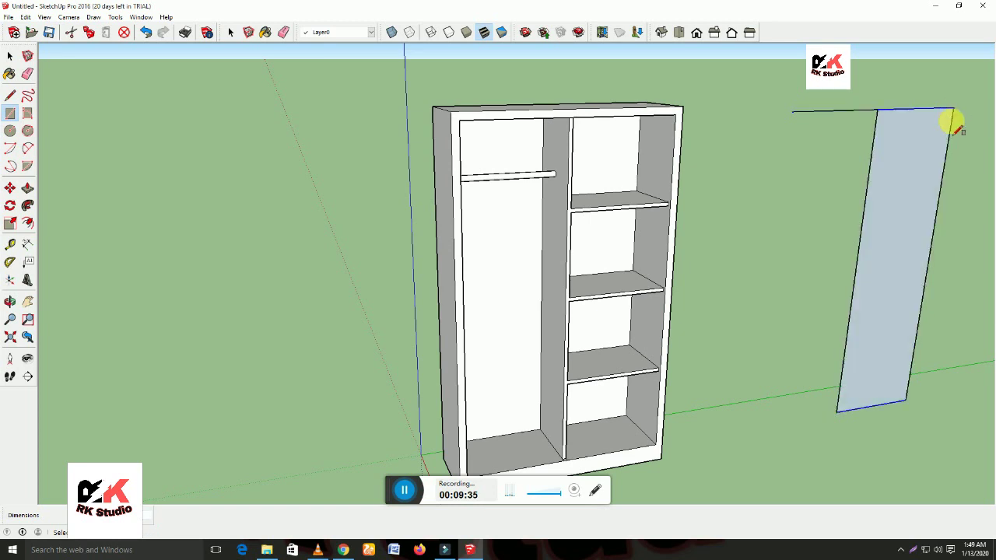
click(30, 74)
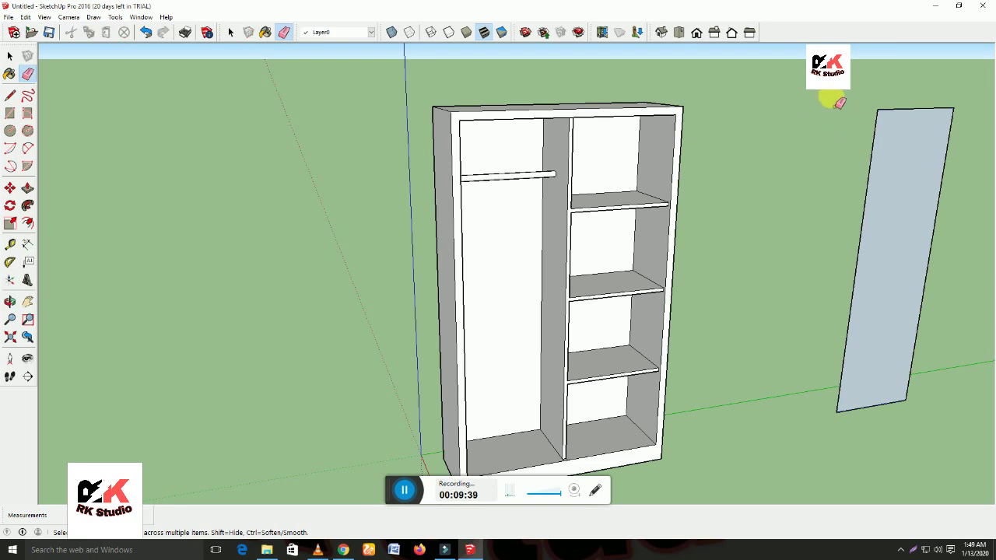
click(27, 187)
click(877, 290)
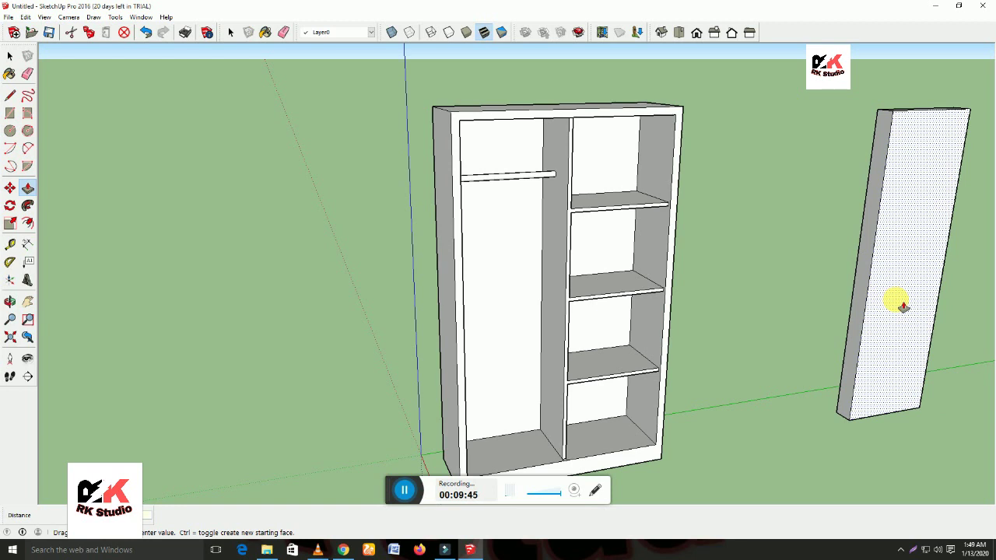
click(903, 306)
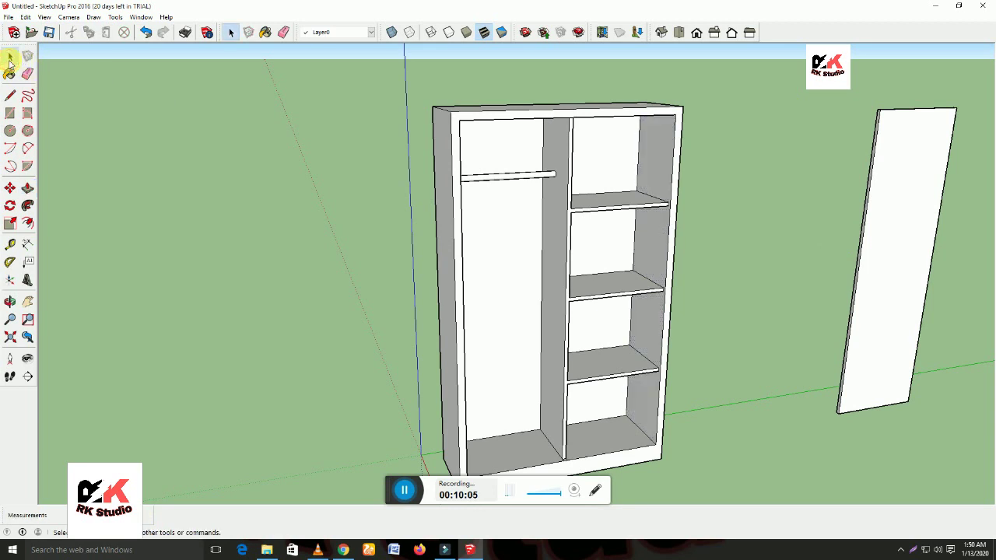
Copy the standalone door panel to its right using Move with Ctrl.
middle_drag(778, 371, 638, 314)
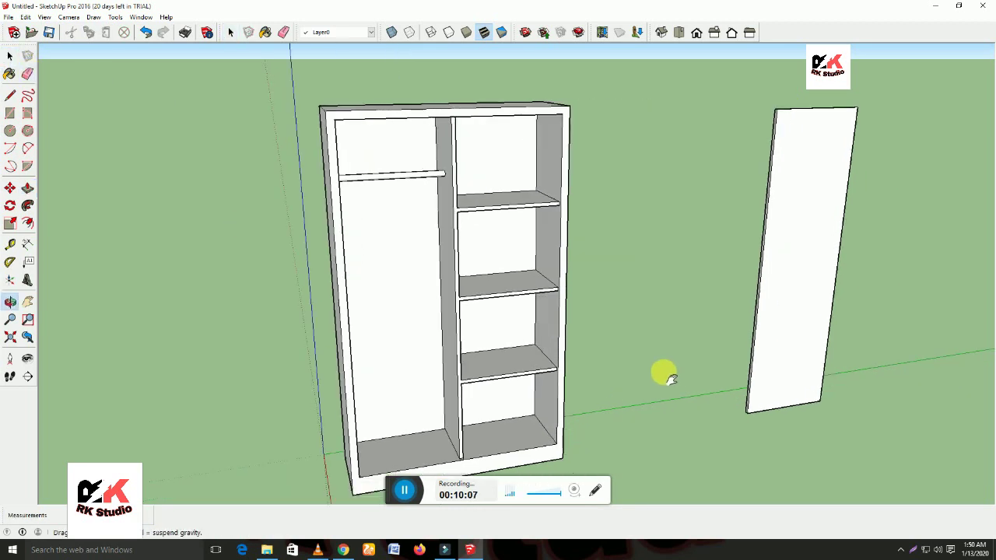
key(space)
drag(641, 97, 813, 453)
click(10, 191)
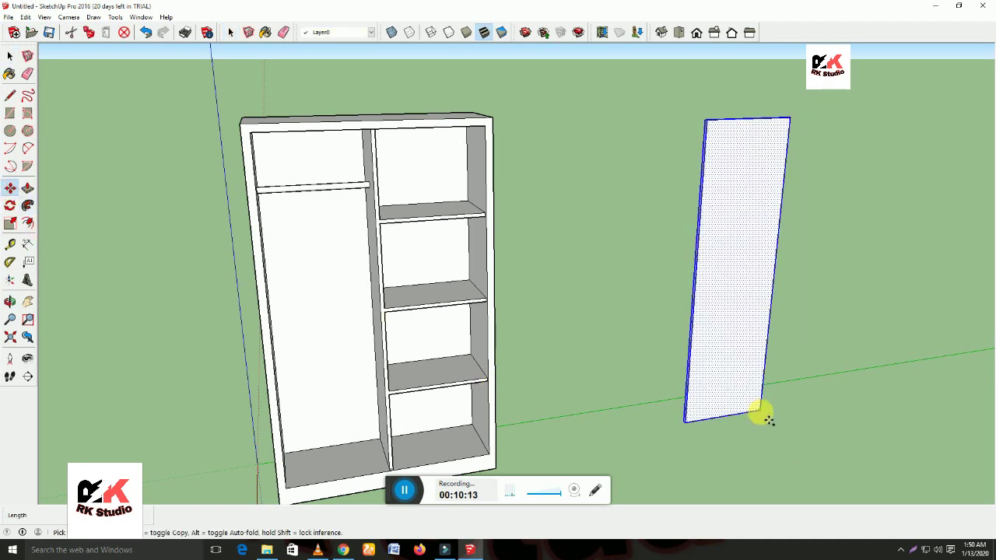
click(760, 412)
key(ctrl)
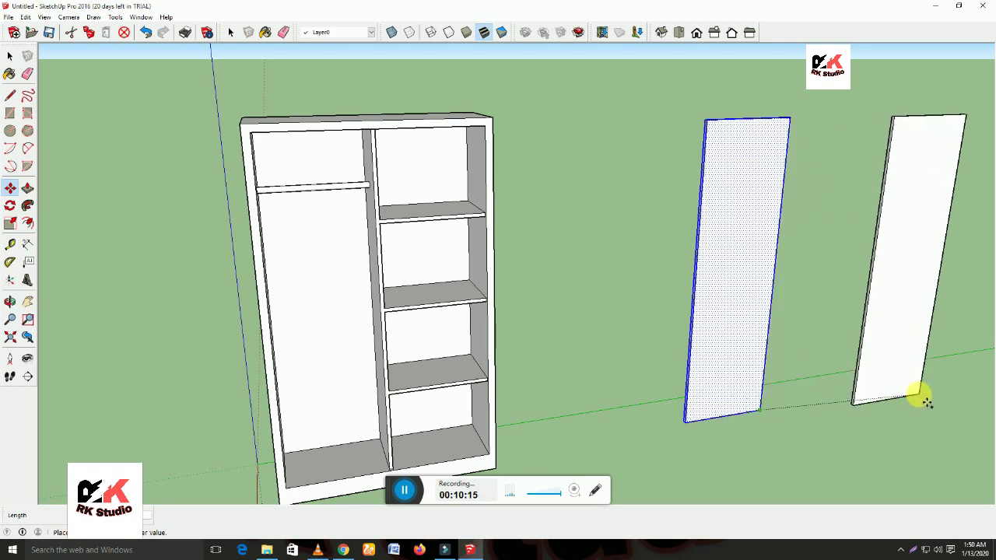
click(922, 387)
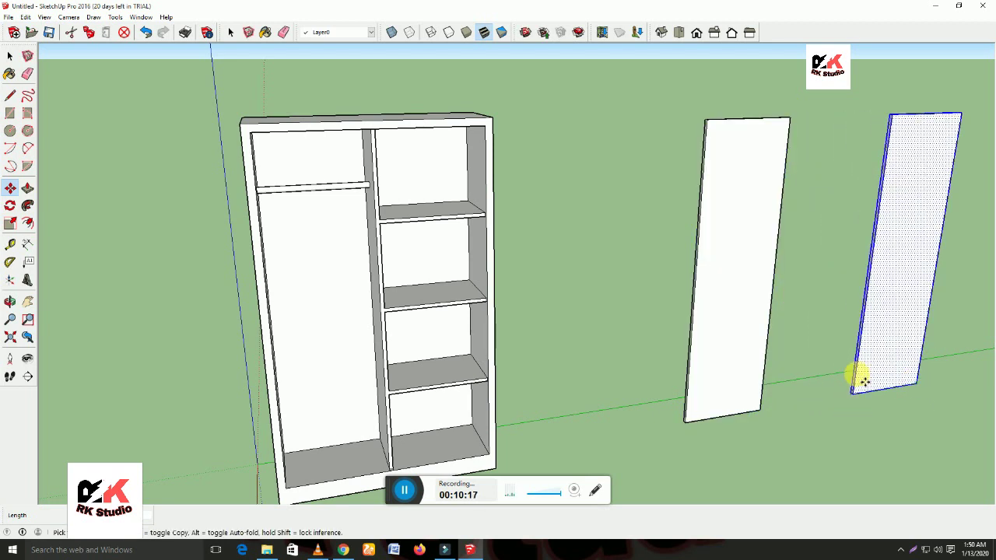
middle_drag(893, 395, 595, 386)
scroll(599, 388, up, 1)
shift+middle_drag(616, 186, 615, 196)
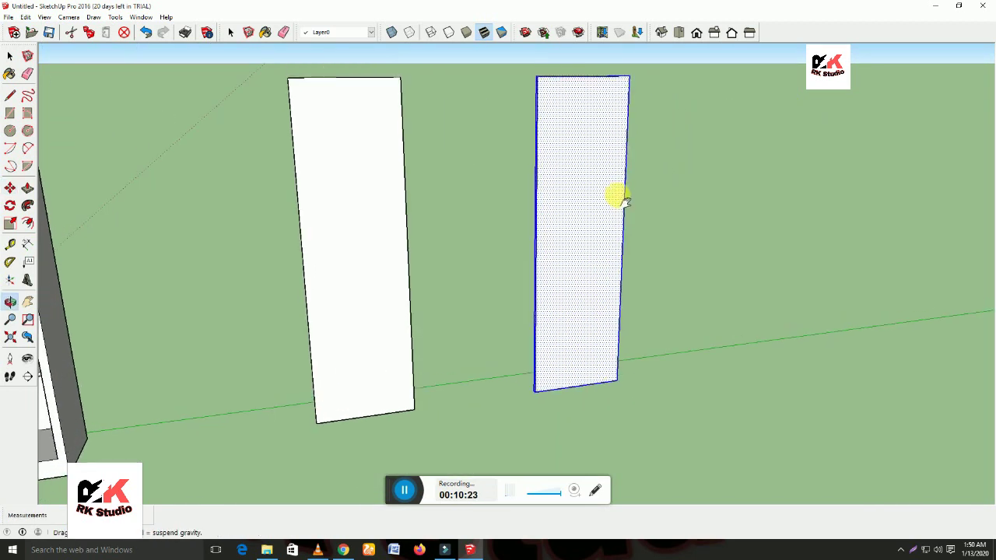
click(27, 224)
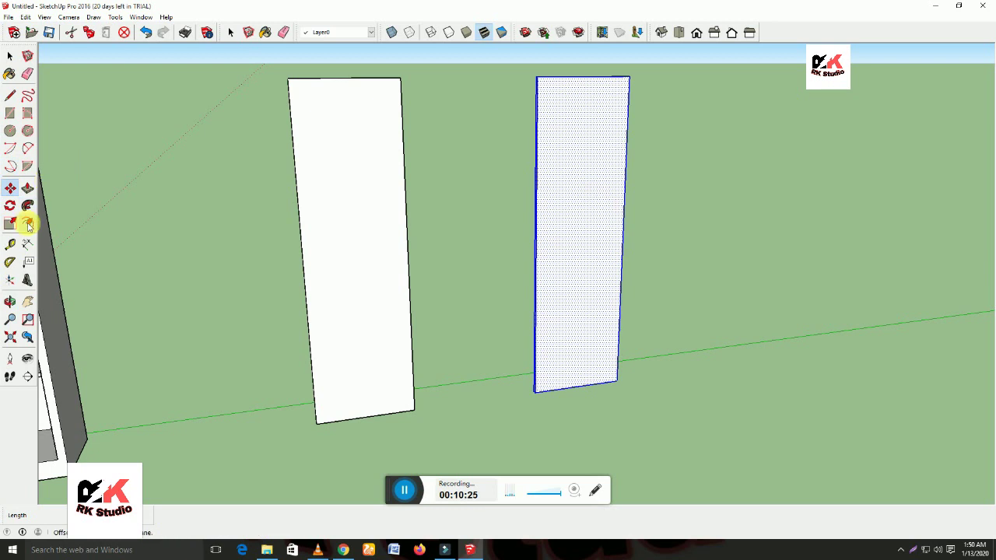
Offset a narrow border on the right door panel and push its inner face through.
click(535, 385)
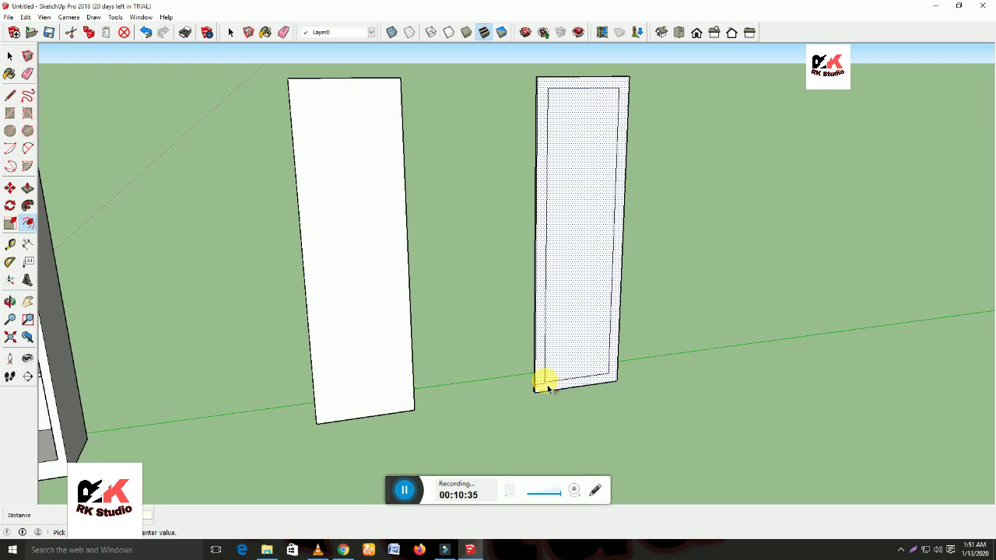
click(547, 388)
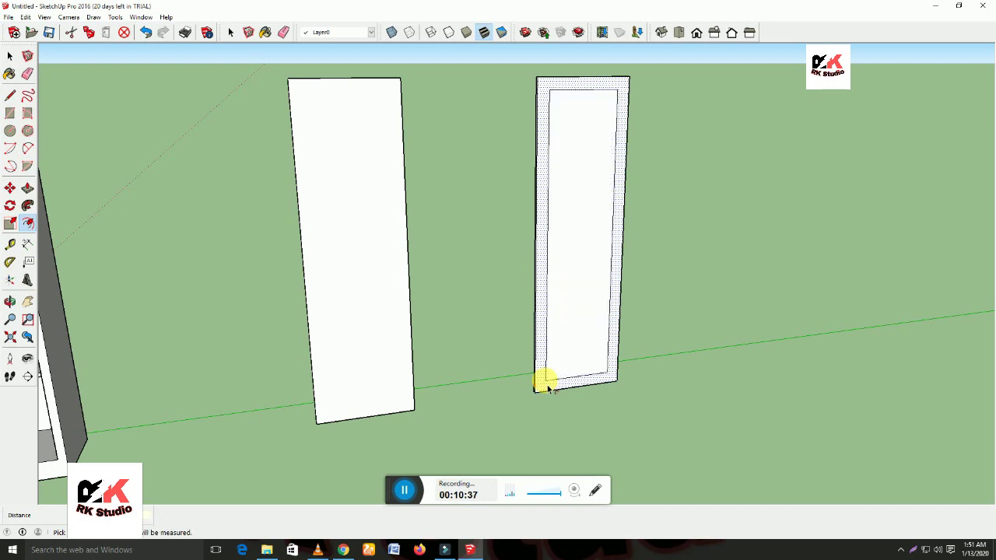
click(27, 187)
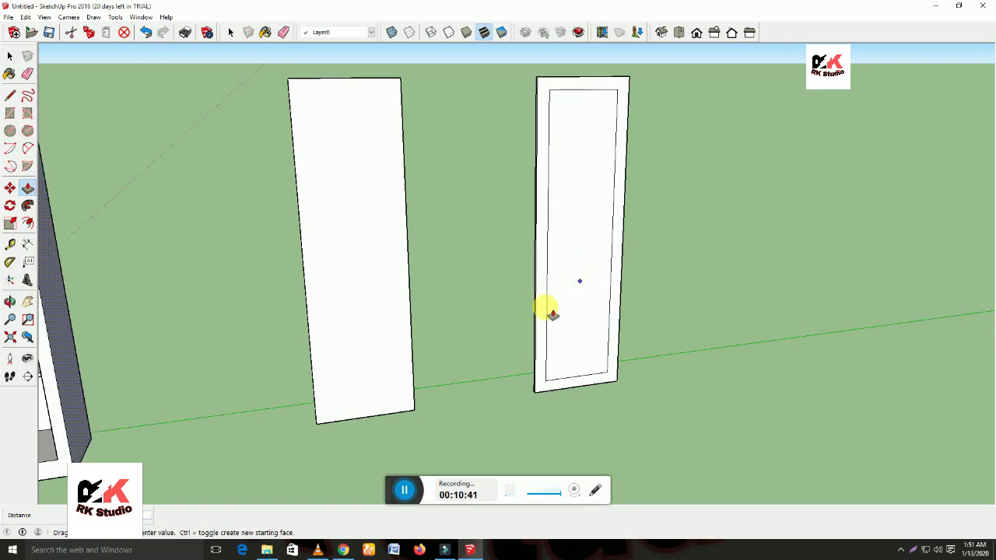
drag(580, 284, 465, 346)
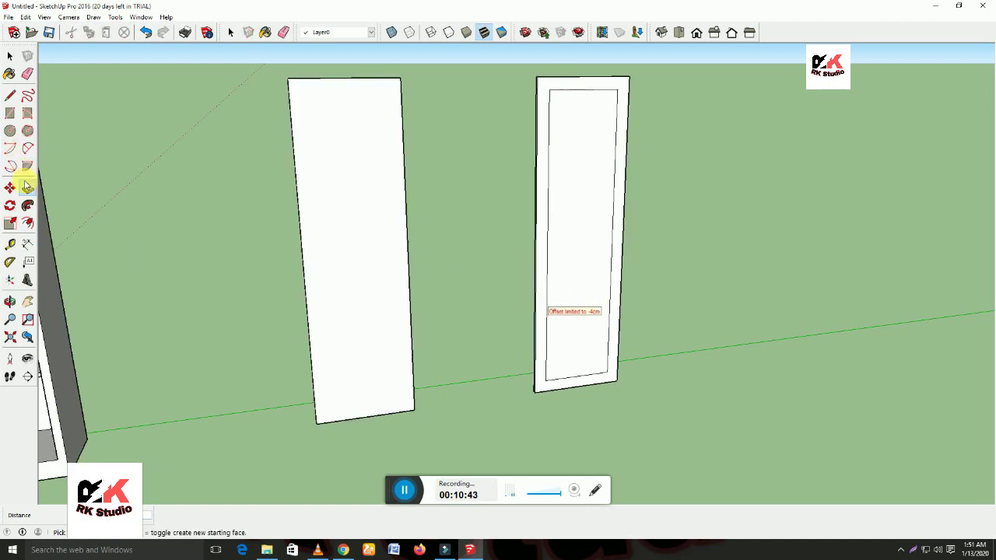
click(574, 261)
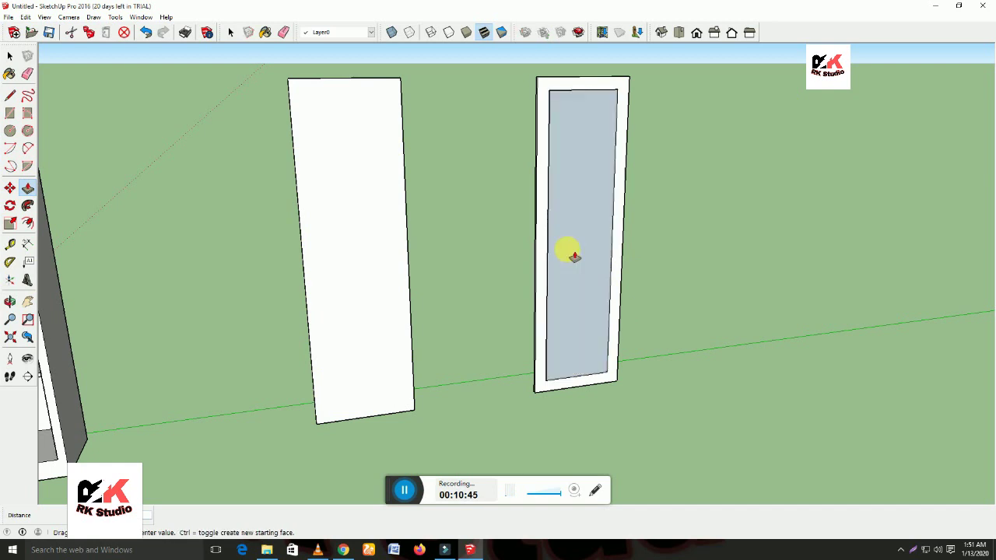
click(568, 251)
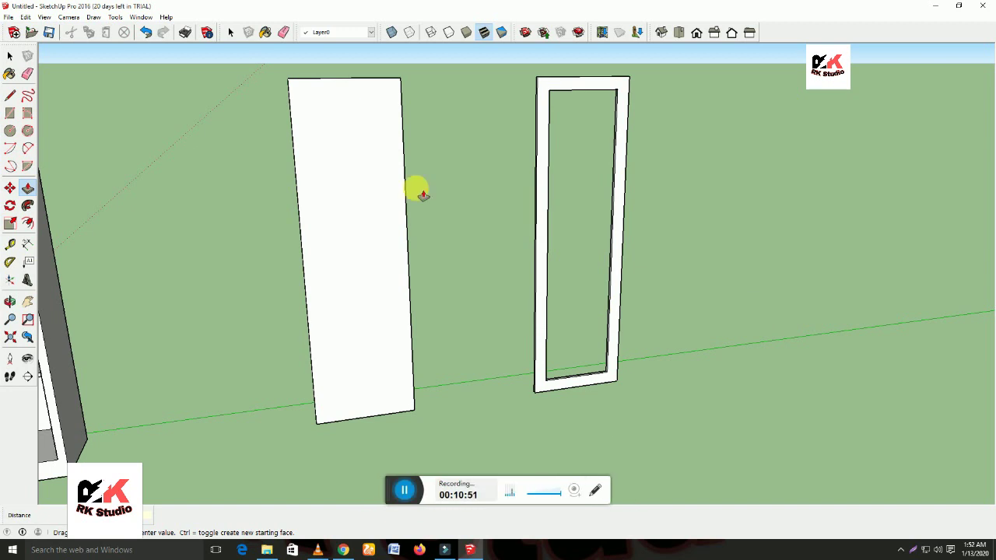
click(10, 114)
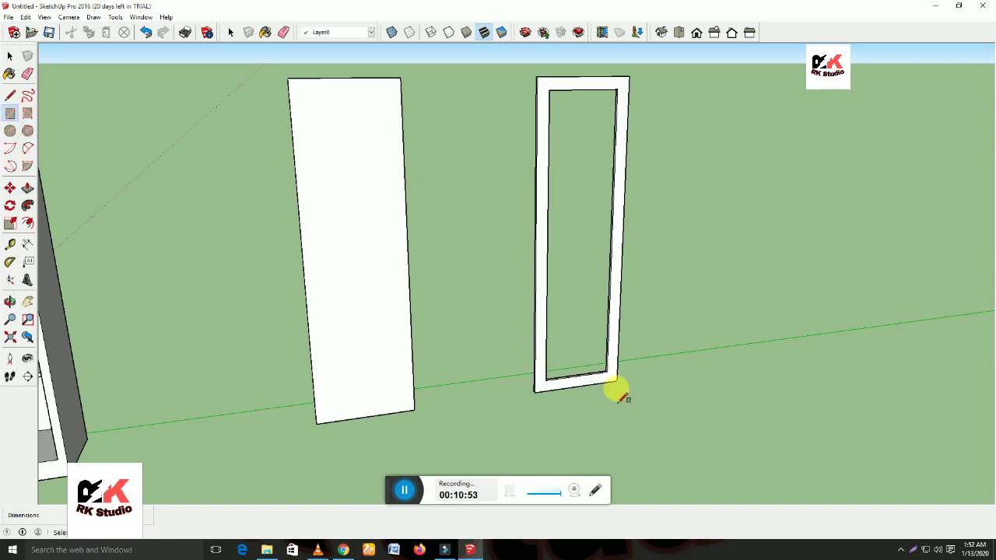
scroll(618, 394, up, 2)
scroll(604, 378, up, 2)
scroll(605, 373, up, 2)
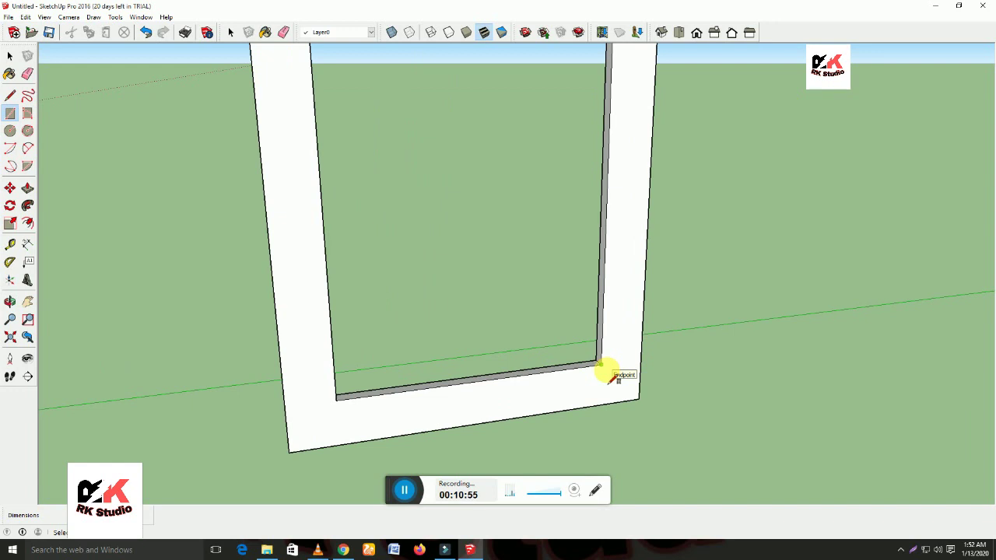
scroll(615, 378, up, 2)
scroll(591, 365, up, 1)
scroll(591, 365, up, 1)
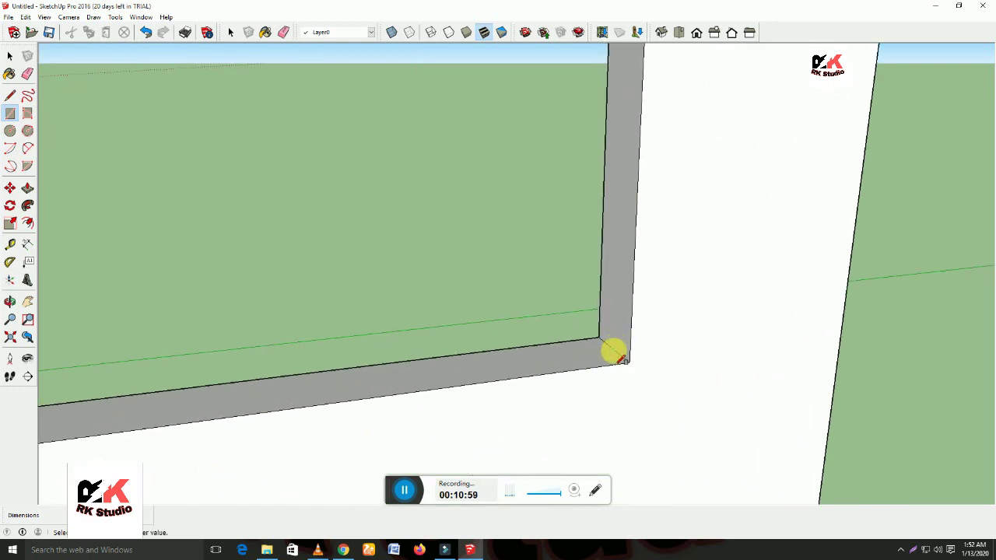
scroll(614, 354, down, 2)
scroll(615, 354, down, 1)
scroll(615, 354, down, 2)
scroll(615, 354, down, 2)
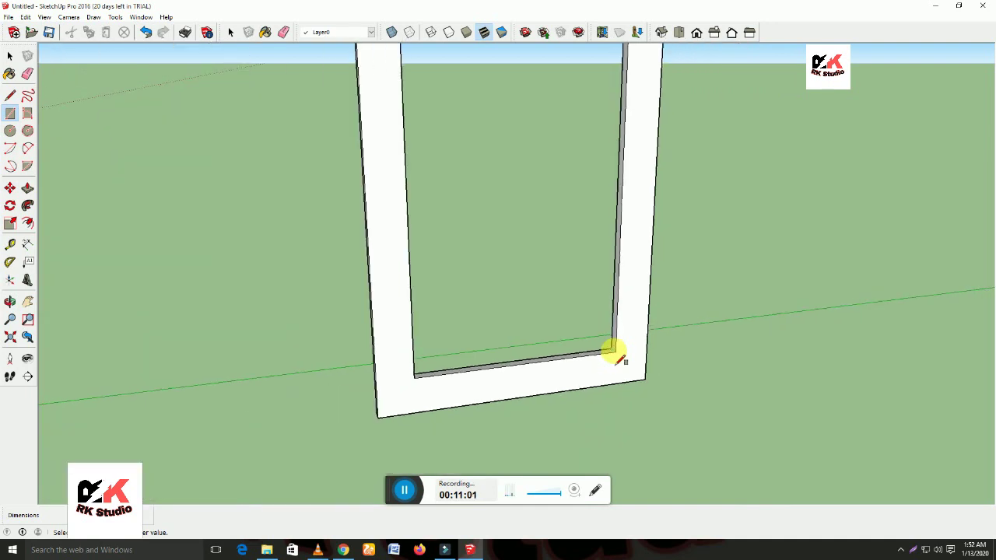
scroll(615, 354, down, 2)
scroll(611, 349, down, 1)
click(610, 346)
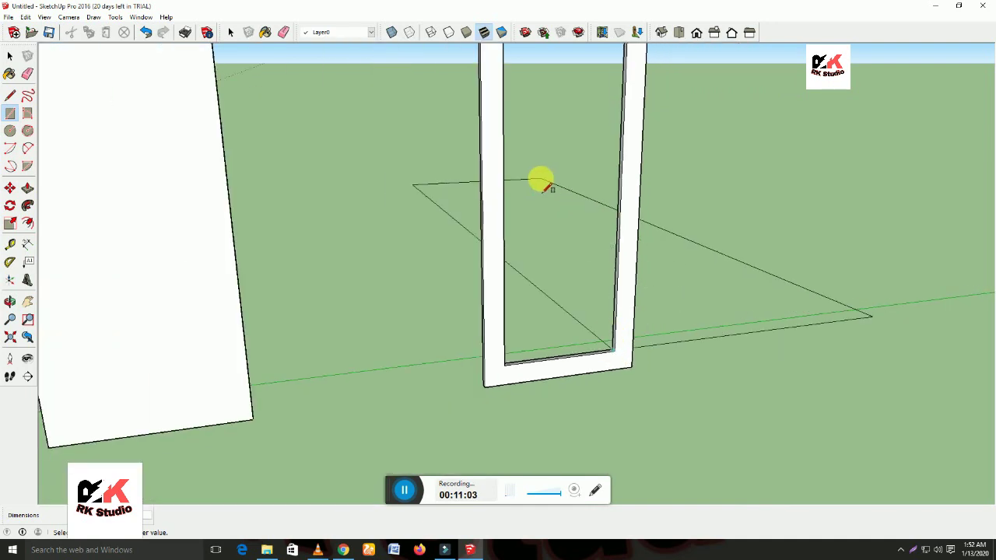
middle_drag(537, 175, 551, 483)
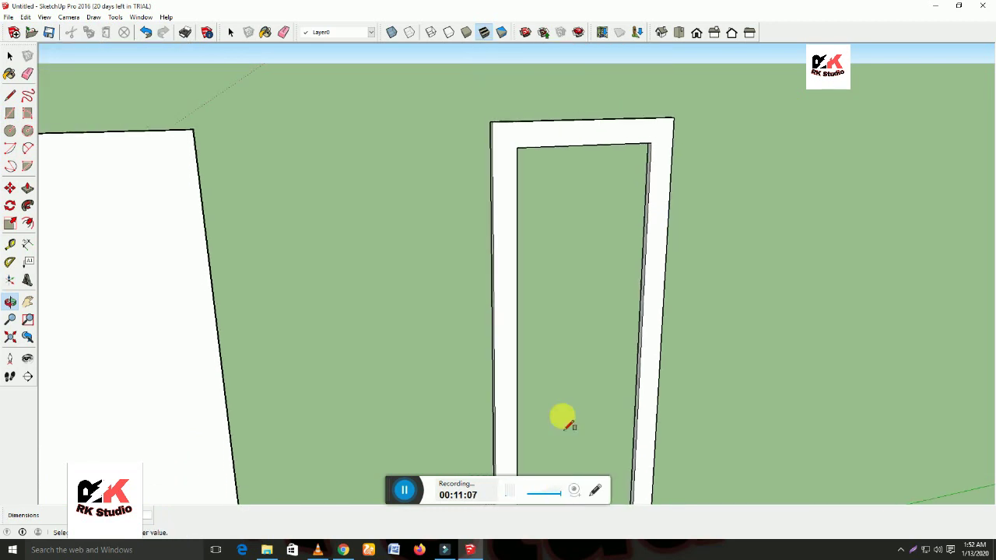
mouse_move(573, 226)
middle_down()
mouse_move(426, 230)
mouse_move(337, 211)
mouse_move(225, 206)
mouse_move(216, 200)
mouse_move(204, 102)
middle_up()
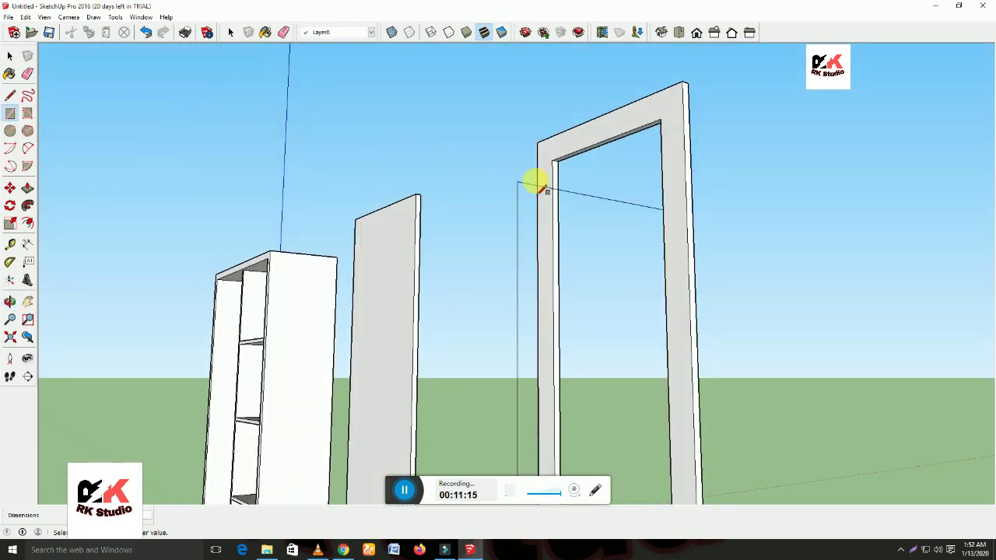
middle_drag(538, 182, 568, 167)
scroll(565, 165, up, 2)
scroll(560, 161, up, 2)
scroll(555, 160, up, 2)
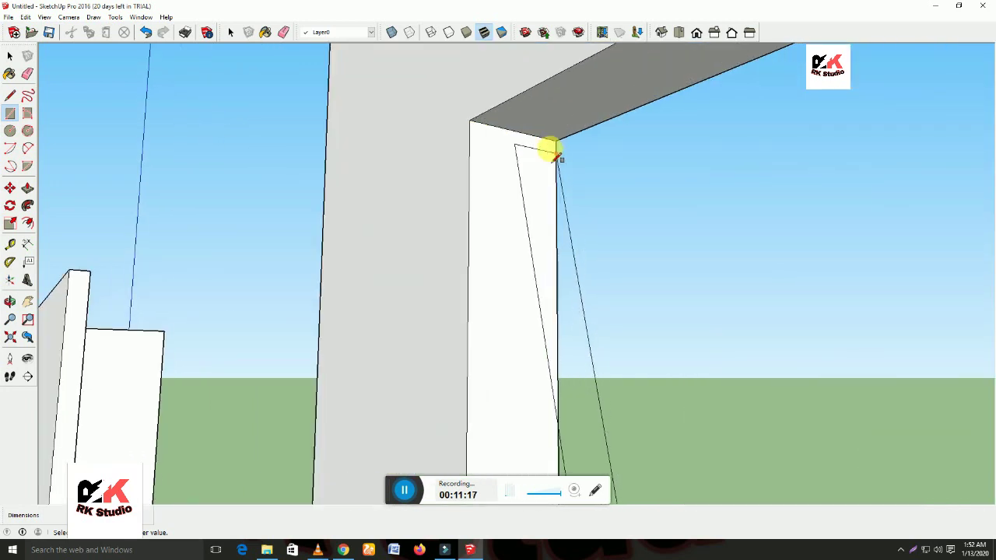
scroll(519, 134, down, 2)
scroll(584, 238, down, 1)
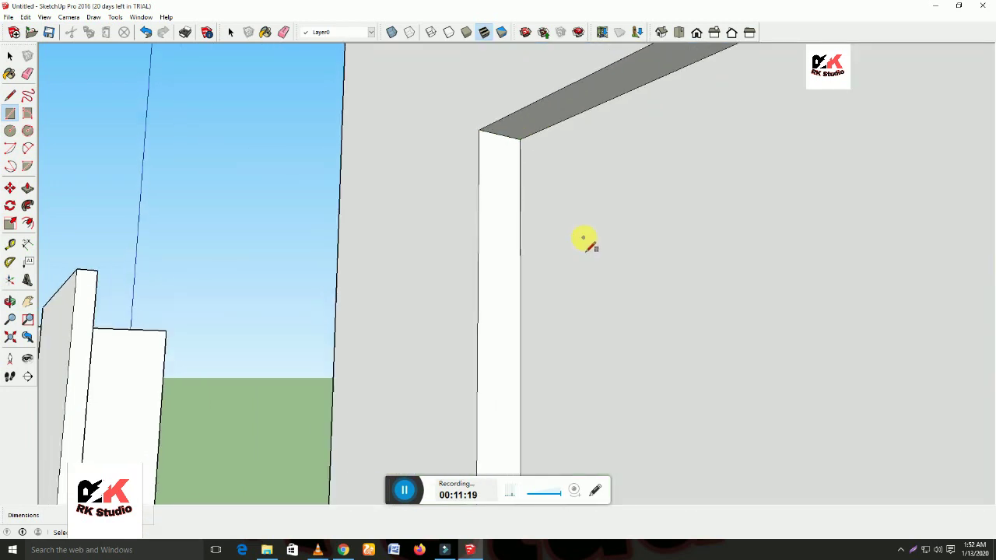
scroll(585, 240, down, 2)
scroll(587, 245, down, 2)
scroll(593, 261, down, 2)
scroll(596, 271, down, 2)
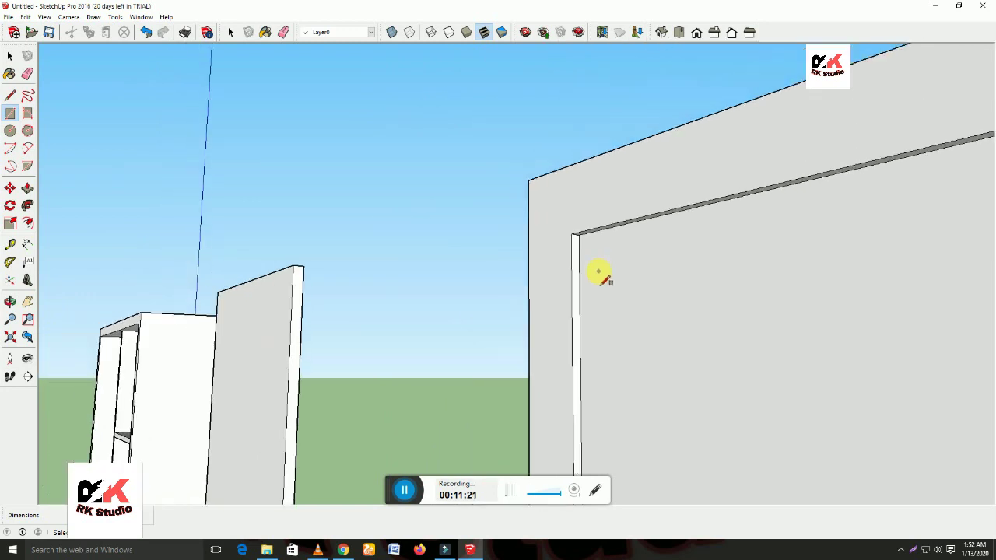
scroll(598, 271, down, 2)
scroll(600, 280, down, 2)
scroll(604, 311, down, 2)
scroll(609, 330, down, 2)
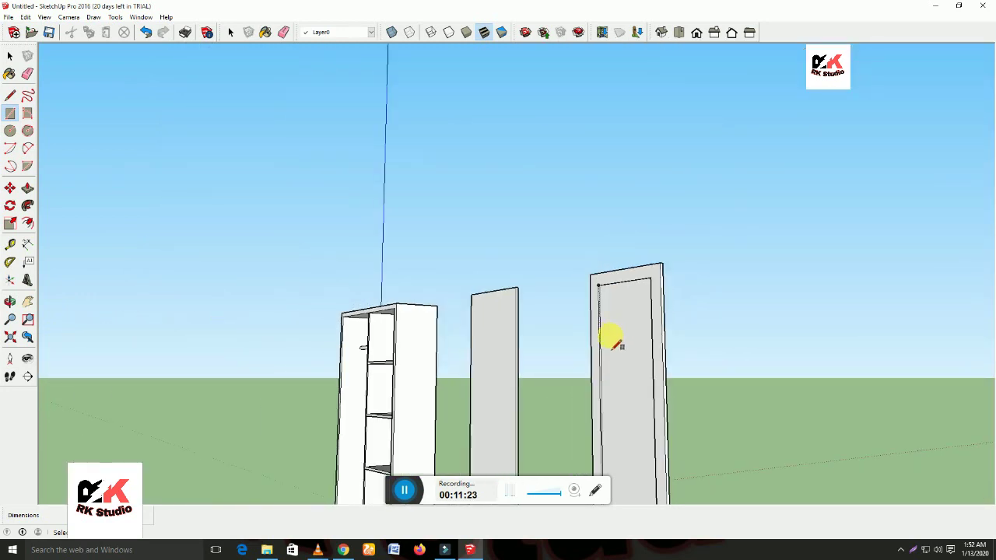
shift+middle_drag(620, 355, 720, 407)
scroll(778, 438, up, 1)
scroll(851, 436, up, 1)
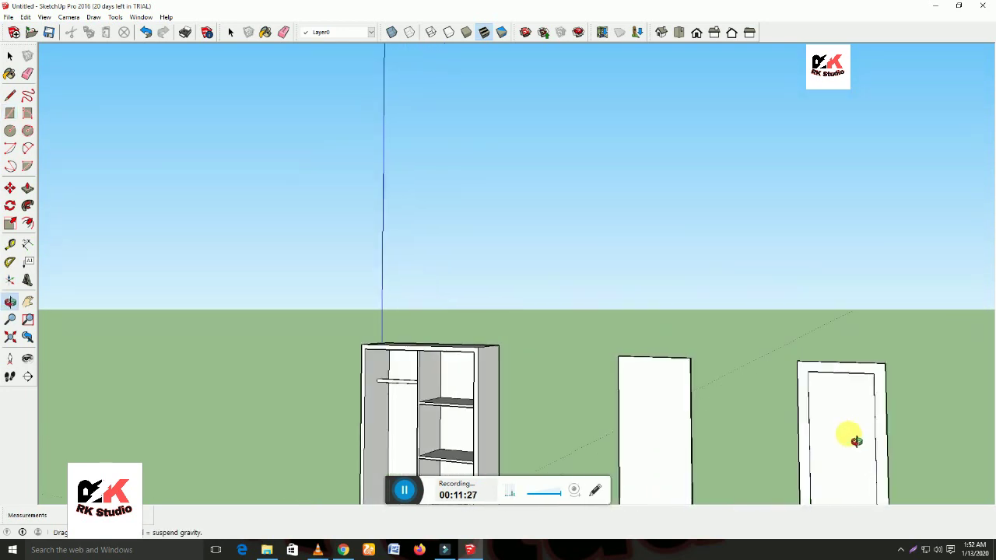
scroll(840, 433, up, 2)
mouse_move(800, 441)
shift+middle_down()
mouse_move(917, 451)
mouse_move(985, 422)
shift+middle_up()
scroll(884, 444, down, 1)
scroll(853, 424, down, 2)
scroll(856, 424, down, 2)
scroll(847, 423, down, 1)
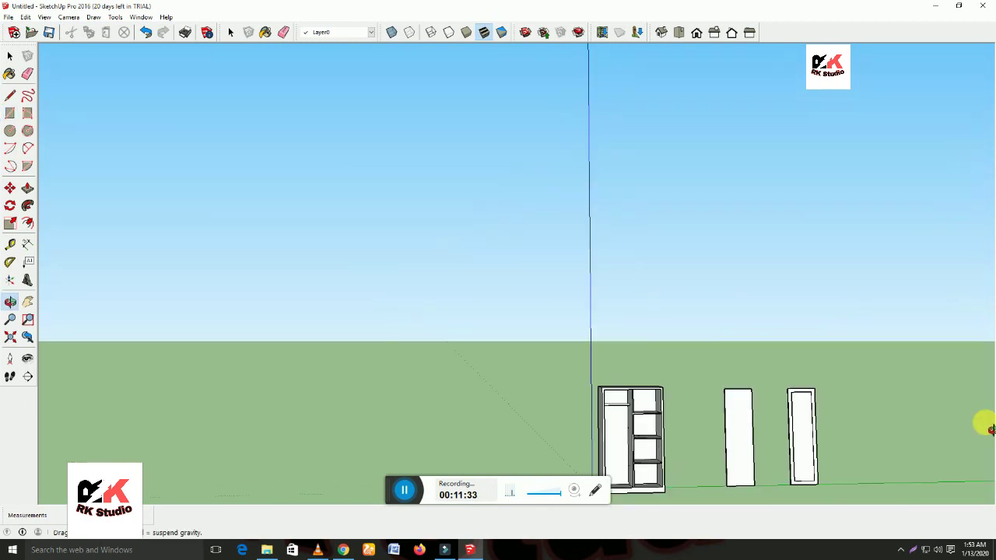
scroll(829, 471, up, 2)
scroll(816, 435, up, 1)
scroll(811, 424, up, 2)
mouse_move(811, 438)
middle_down()
mouse_move(890, 482)
mouse_move(595, 445)
mouse_move(549, 396)
mouse_move(538, 366)
middle_up()
scroll(533, 331, up, 2)
Pick the Paint Bucket and choose the Wood collection in the Materials list.
scroll(528, 324, down, 1)
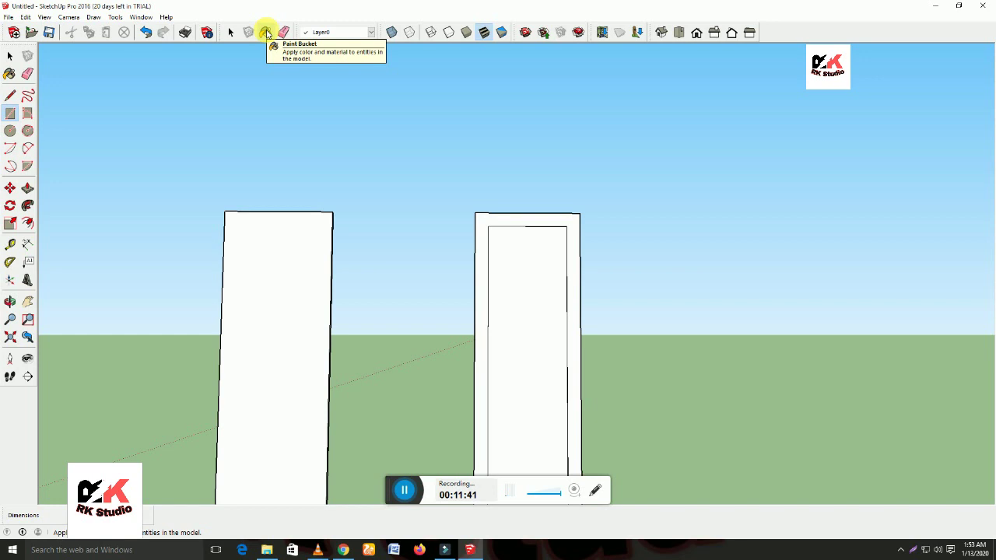
click(266, 34)
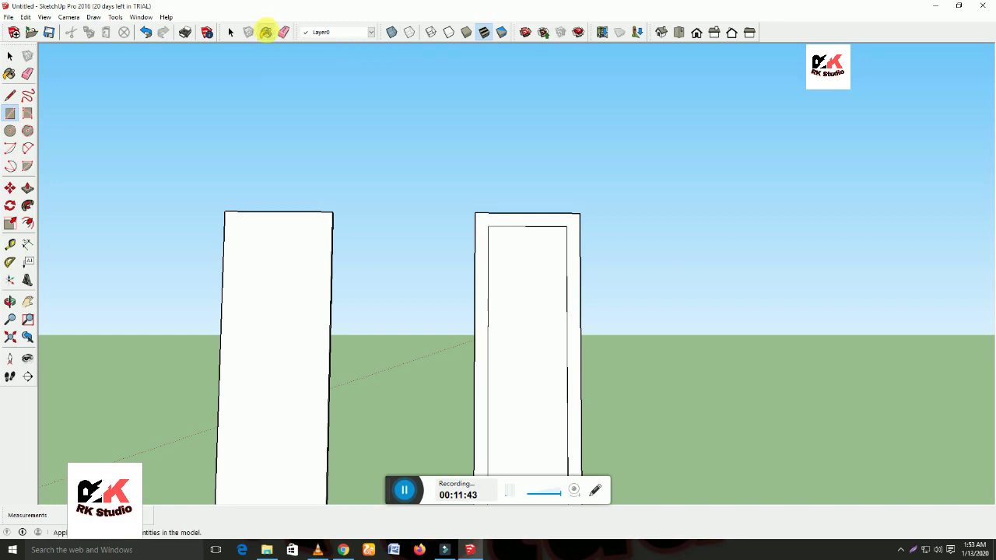
click(266, 32)
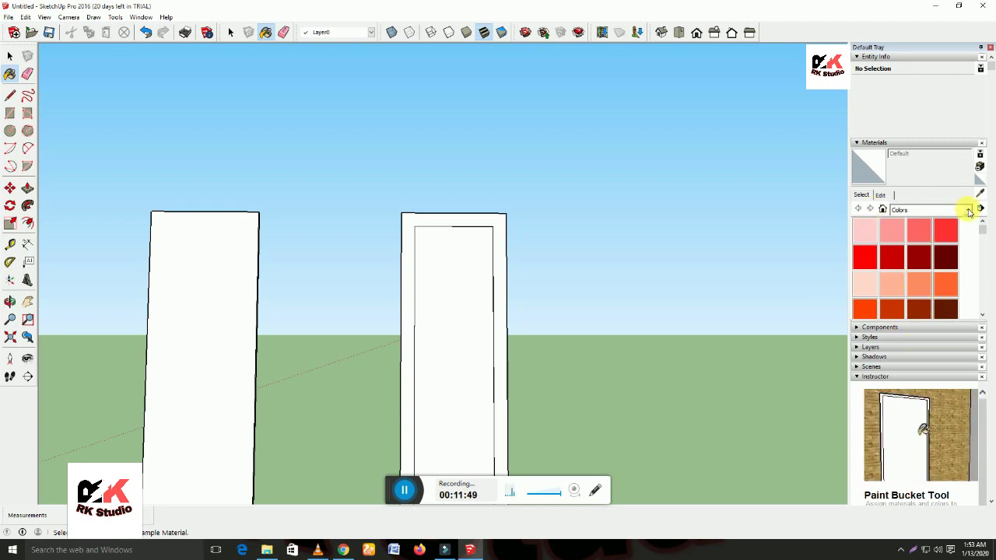
click(968, 210)
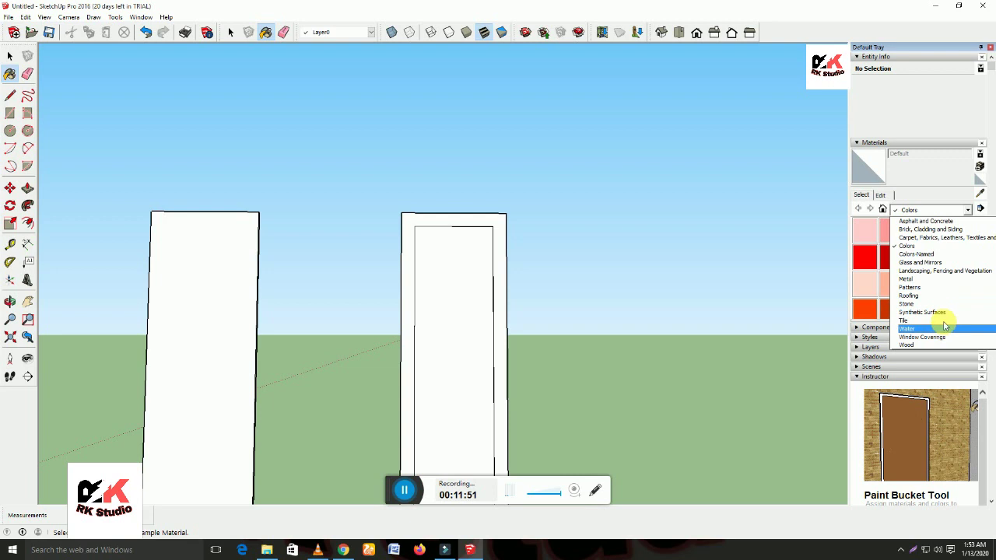
click(910, 347)
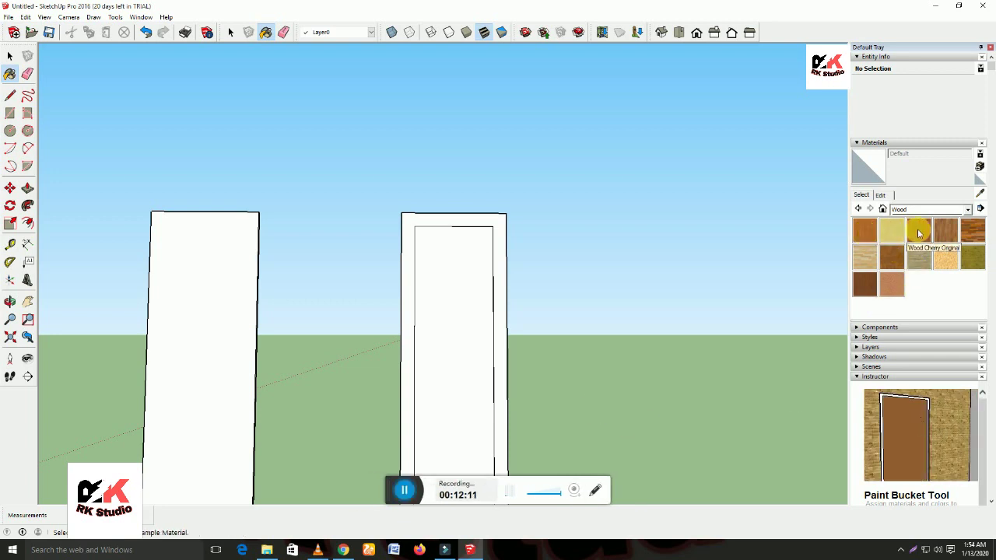
Paint the wardrobe's outer frame and top face with Wood Cherry Original.
click(919, 234)
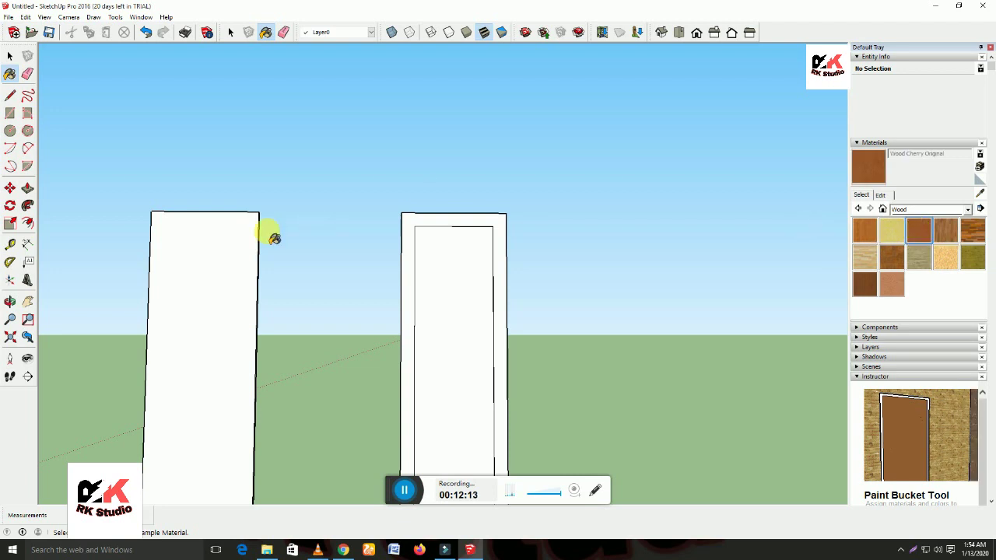
scroll(257, 284, down, 2)
scroll(284, 311, down, 2)
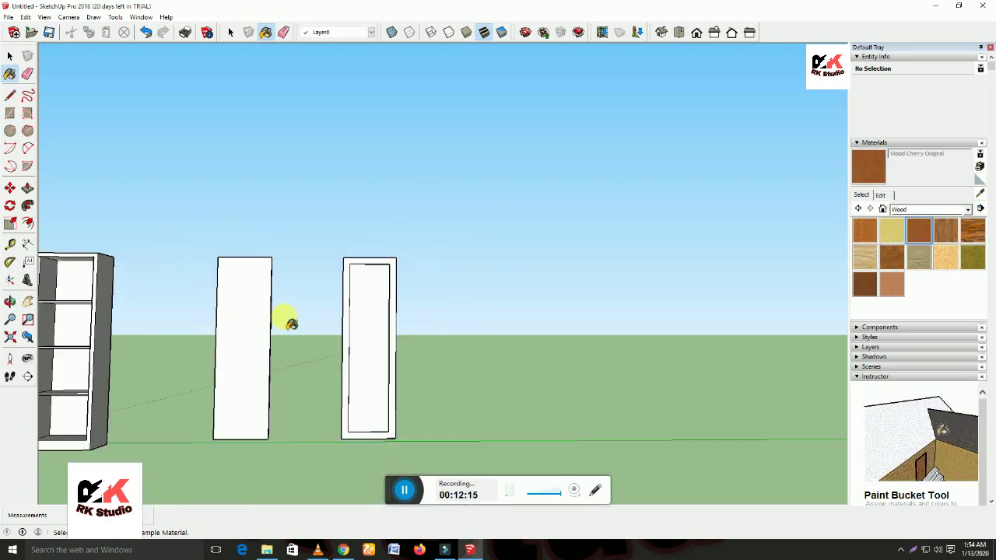
middle_drag(142, 333, 322, 360)
scroll(232, 294, up, 3)
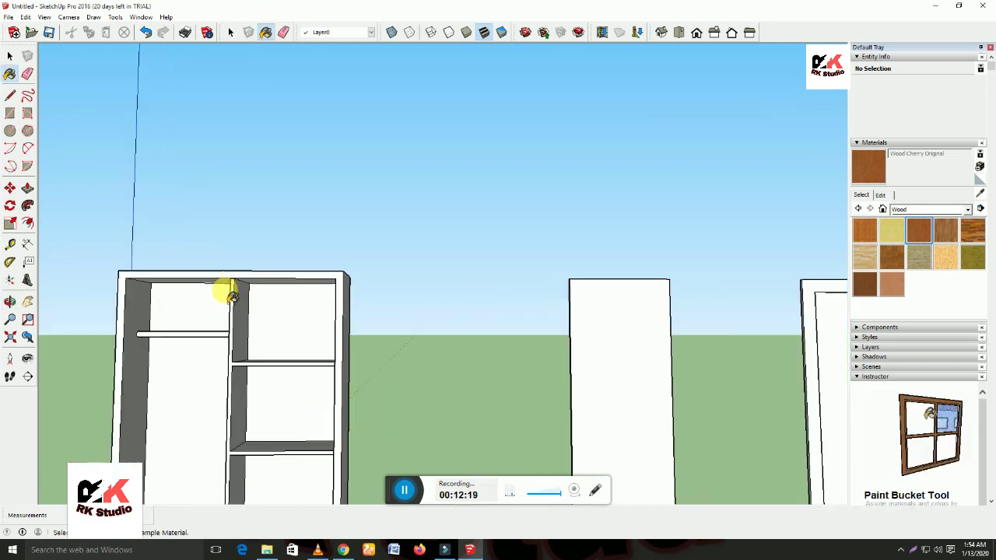
click(227, 279)
mouse_move(222, 279)
middle_down()
mouse_move(240, 378)
mouse_move(259, 410)
mouse_move(256, 434)
mouse_move(254, 374)
mouse_move(316, 382)
mouse_move(332, 432)
mouse_move(396, 429)
middle_up()
click(254, 372)
Paint the cabinet's left and right sides Wood Cherry Original.
middle_drag(318, 415, 359, 417)
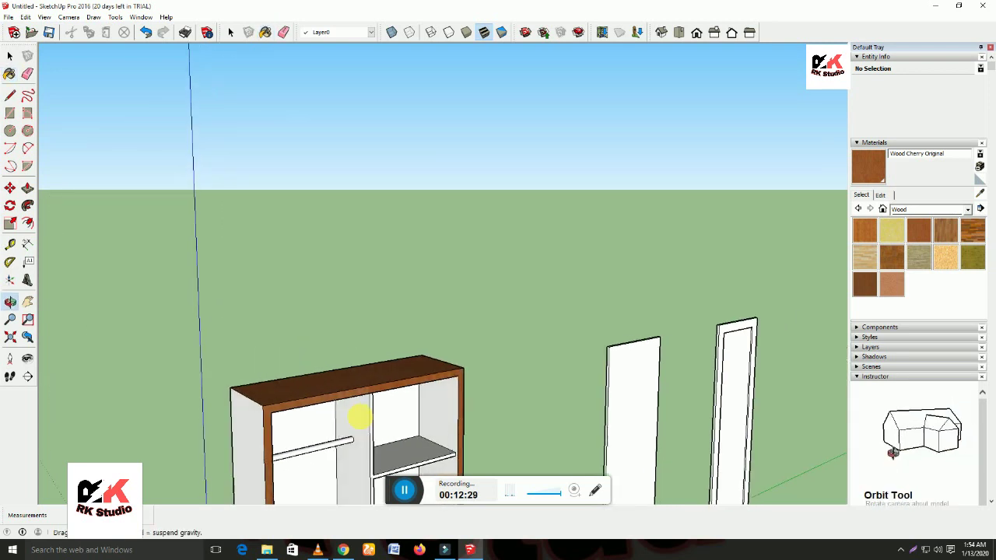
click(257, 424)
mouse_move(410, 449)
middle_down()
mouse_move(113, 402)
mouse_move(244, 420)
middle_up()
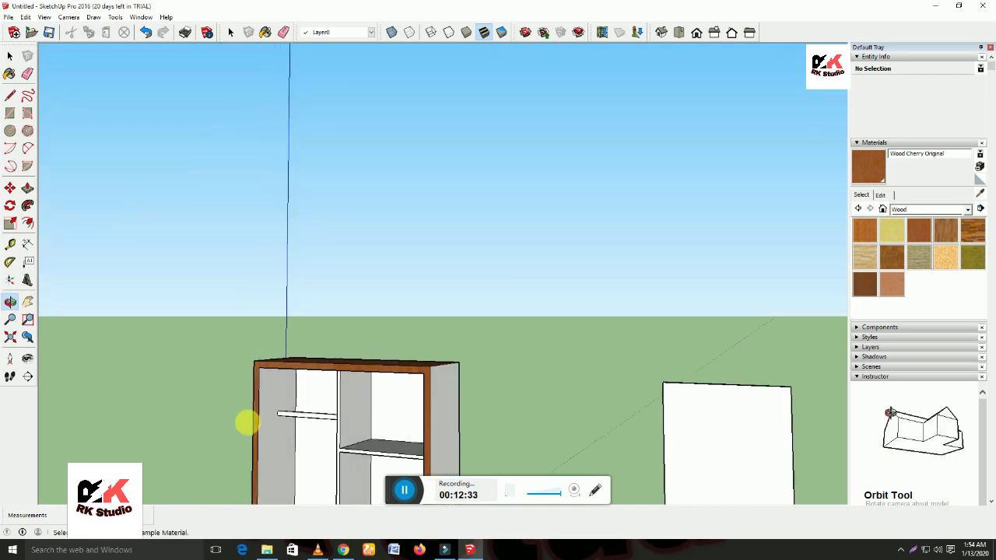
click(442, 413)
mouse_move(473, 420)
middle_down()
mouse_move(327, 422)
mouse_move(93, 400)
middle_up()
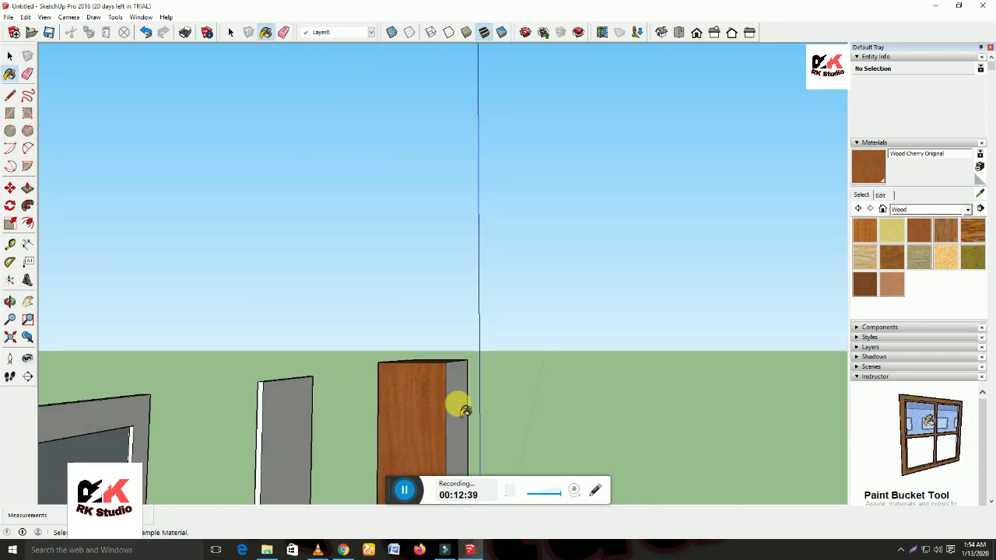
click(464, 410)
Orbit around to the two door panels and zoom in on them, ready to paint.
mouse_move(414, 395)
middle_down()
mouse_move(788, 422)
mouse_move(672, 417)
mouse_move(663, 437)
middle_up()
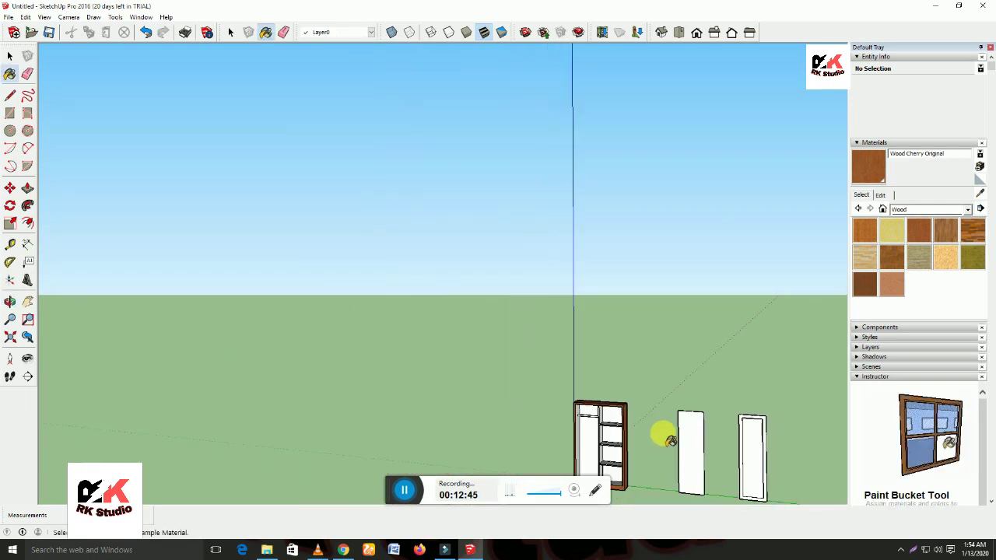
mouse_move(723, 467)
middle_down()
mouse_move(629, 407)
mouse_move(473, 355)
mouse_move(336, 346)
middle_up()
drag(384, 370, 477, 382)
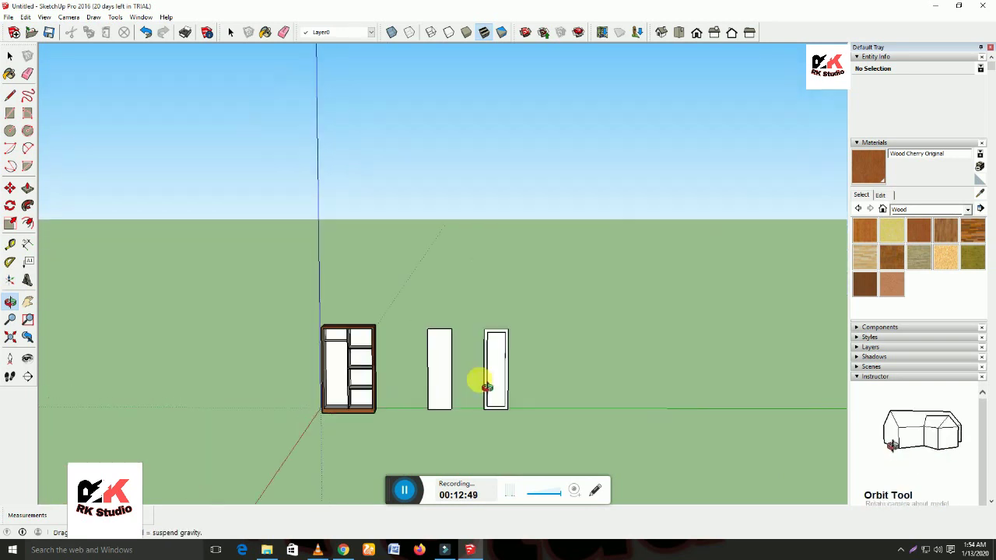
key(b)
scroll(444, 397, up, 2)
scroll(539, 406, up, 2)
scroll(544, 401, up, 2)
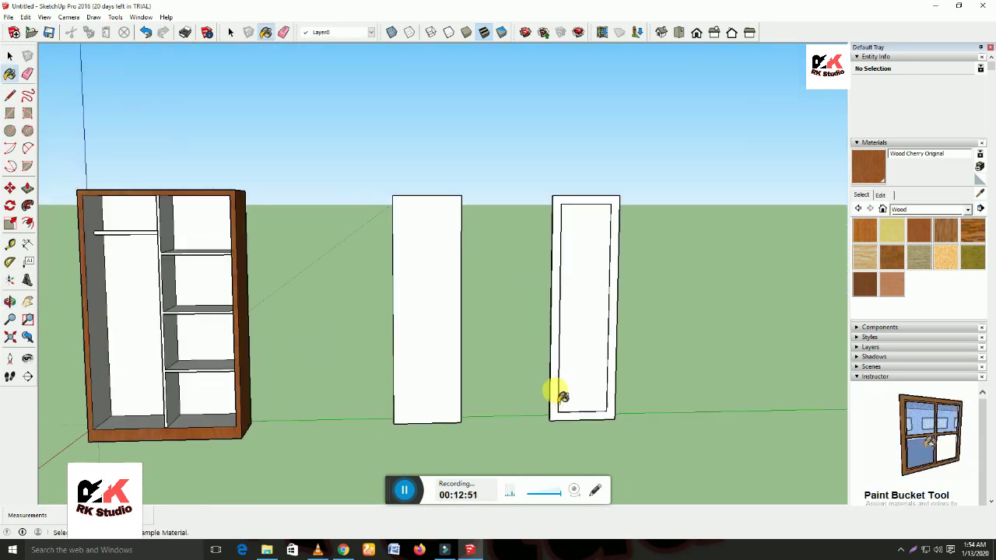
scroll(555, 393, up, 2)
scroll(556, 393, up, 1)
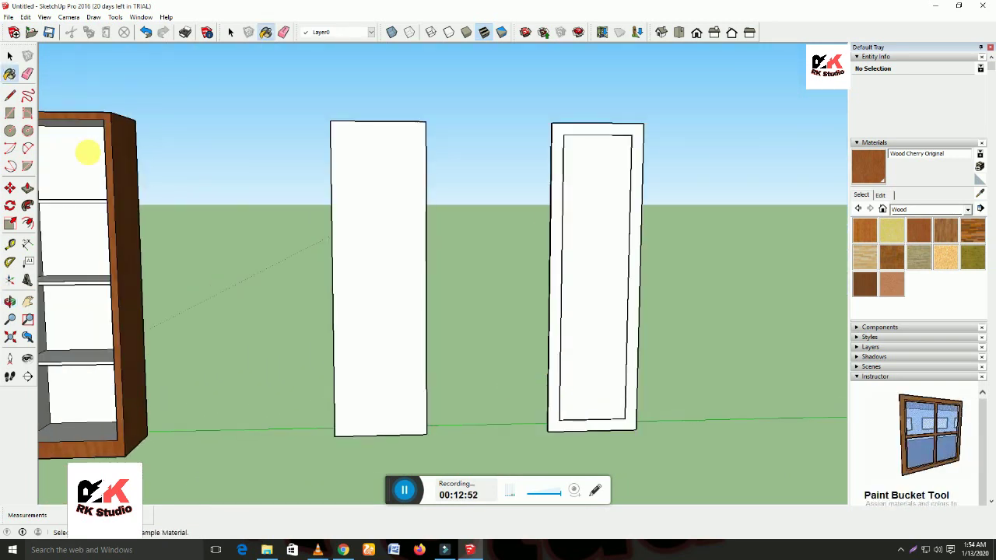
Offset the solid door's face inward to create an inset panel outline.
click(27, 223)
key(Escape)
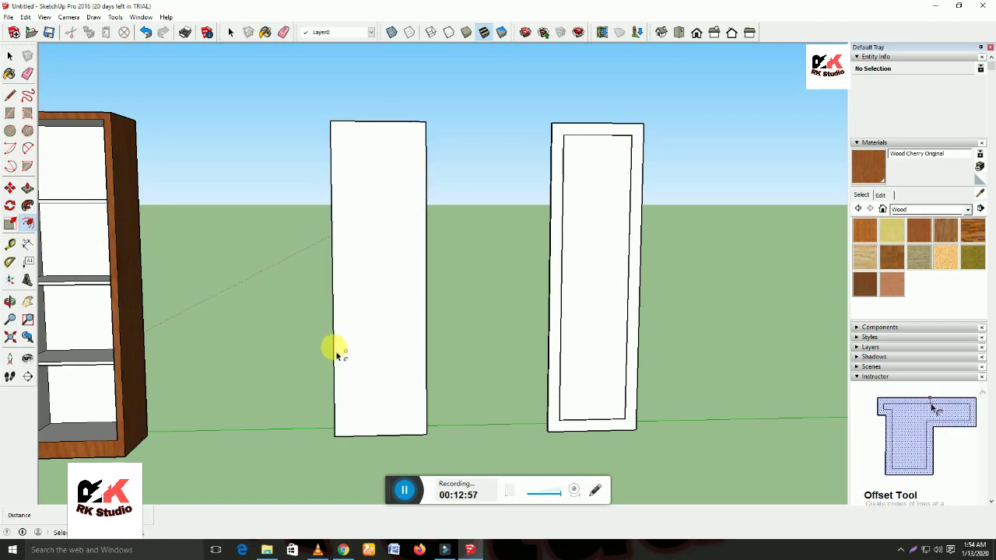
click(336, 347)
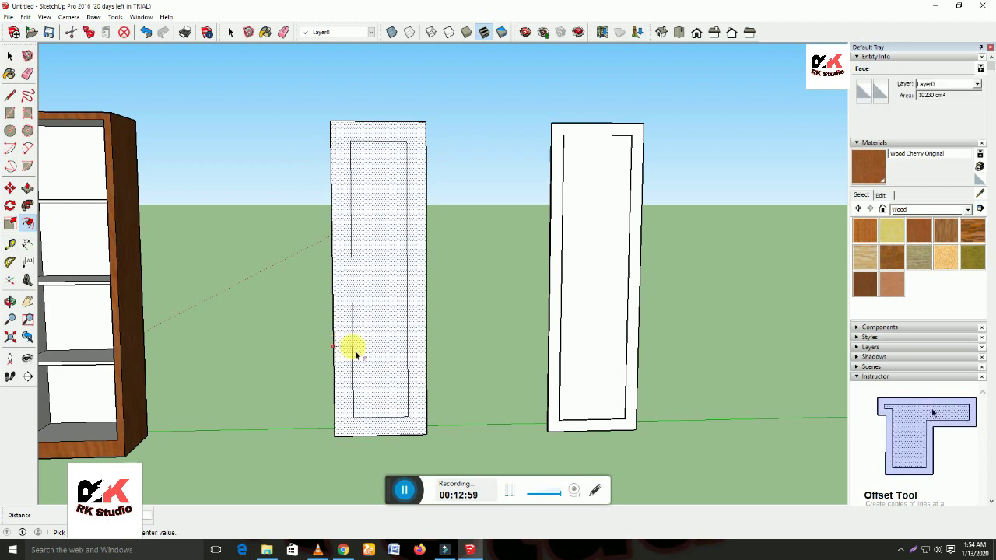
click(355, 351)
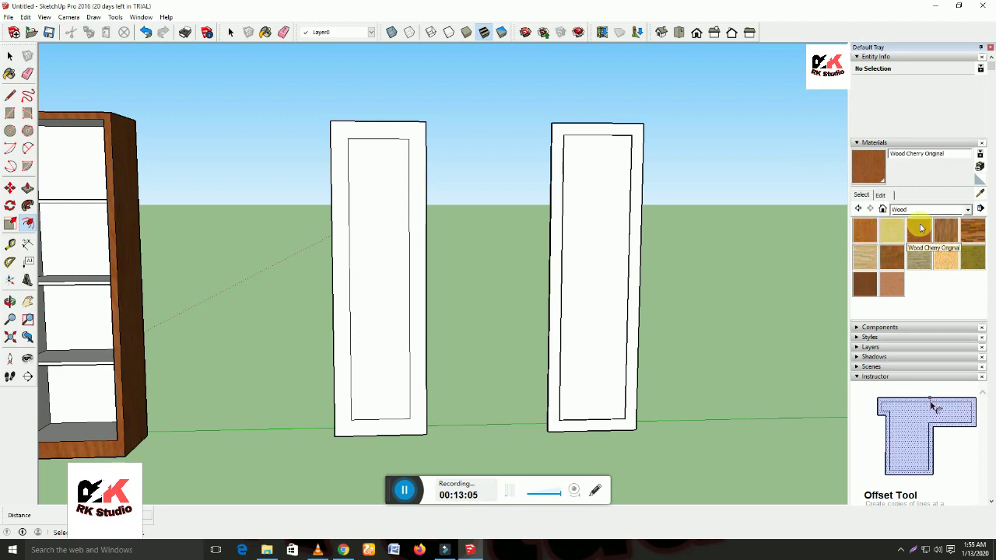
Paint the inset panel Wood Cherry Original and its surrounding frame Wood OSB.
click(921, 227)
click(391, 350)
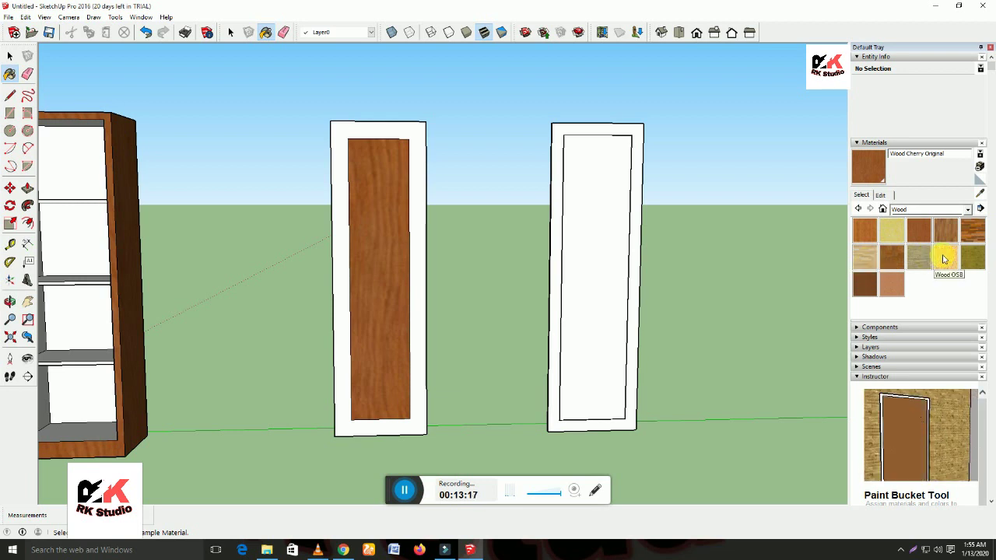
click(942, 256)
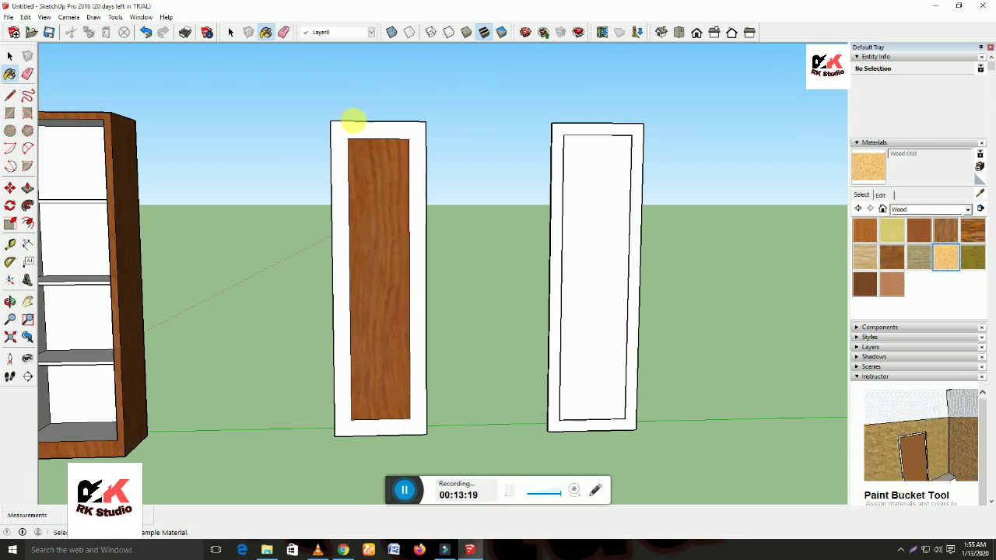
click(353, 135)
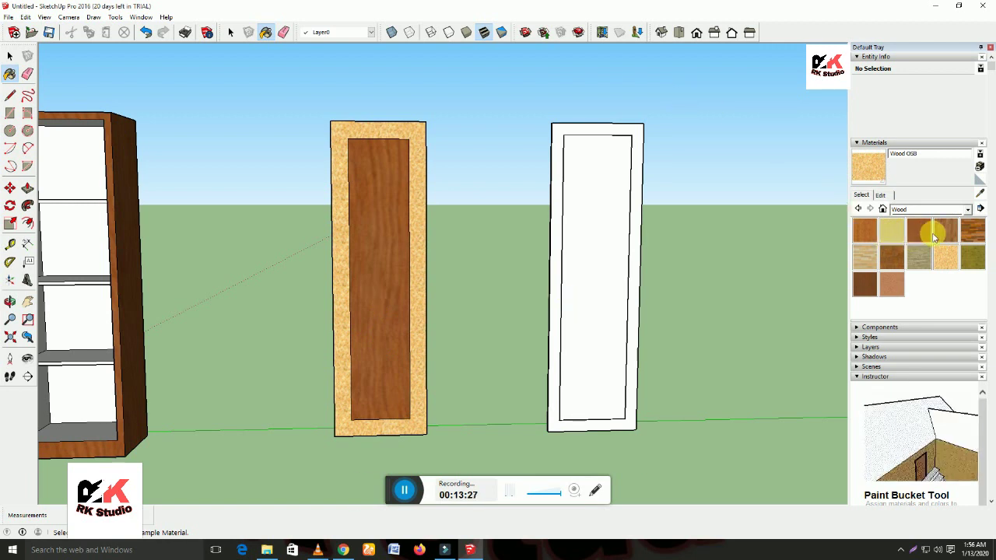
Paint the second door's frame Wood Cherry Original and its pane Translucent Glass Gray, then close the tray.
click(919, 230)
click(557, 140)
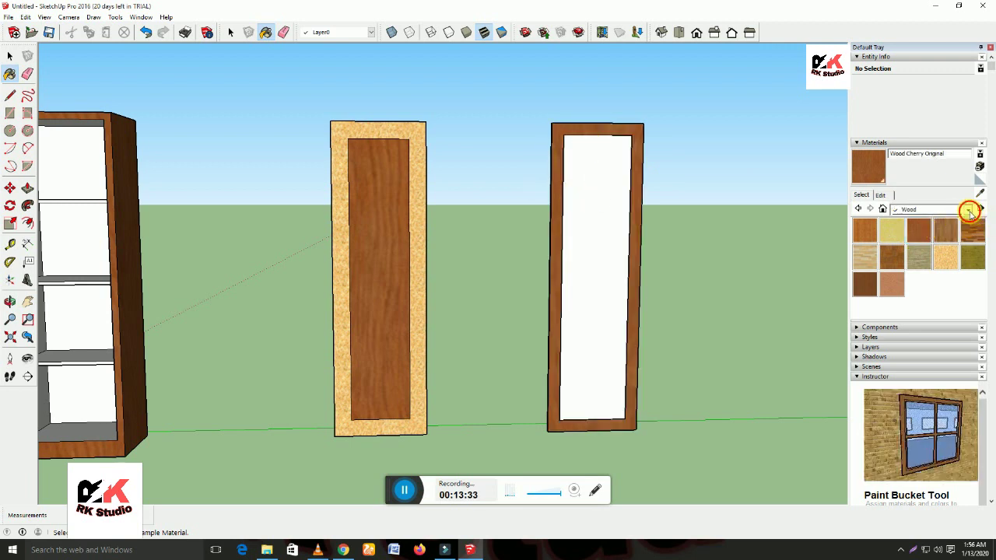
click(968, 210)
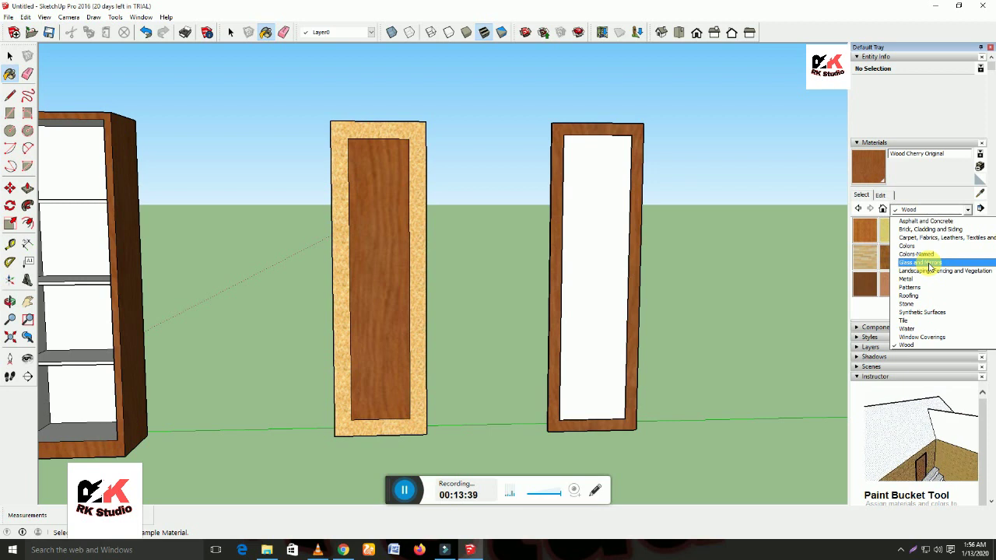
click(920, 263)
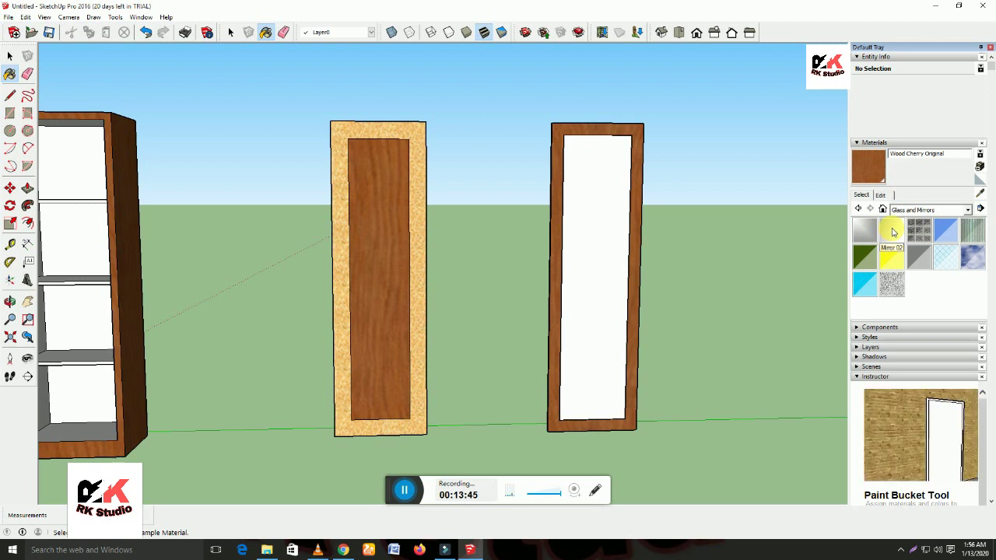
click(920, 260)
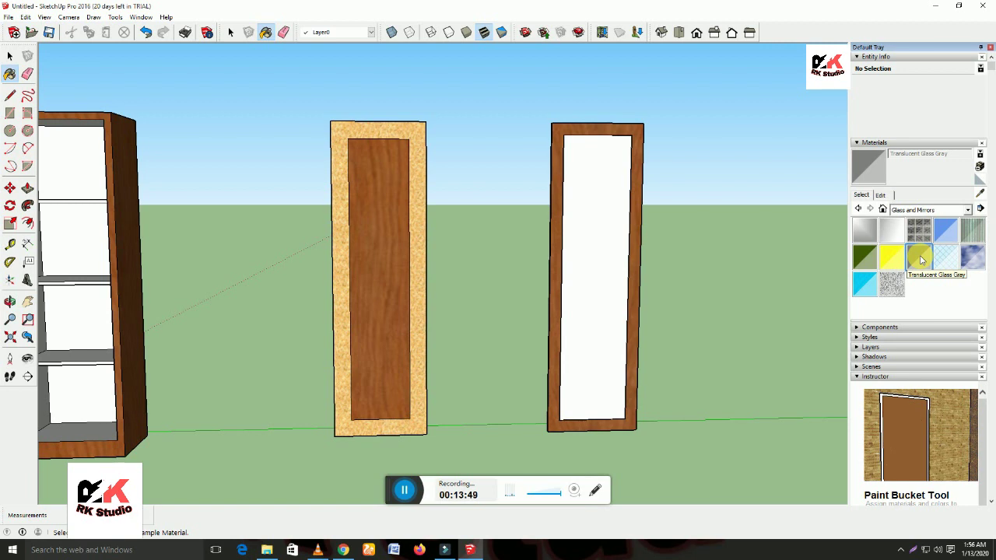
click(596, 258)
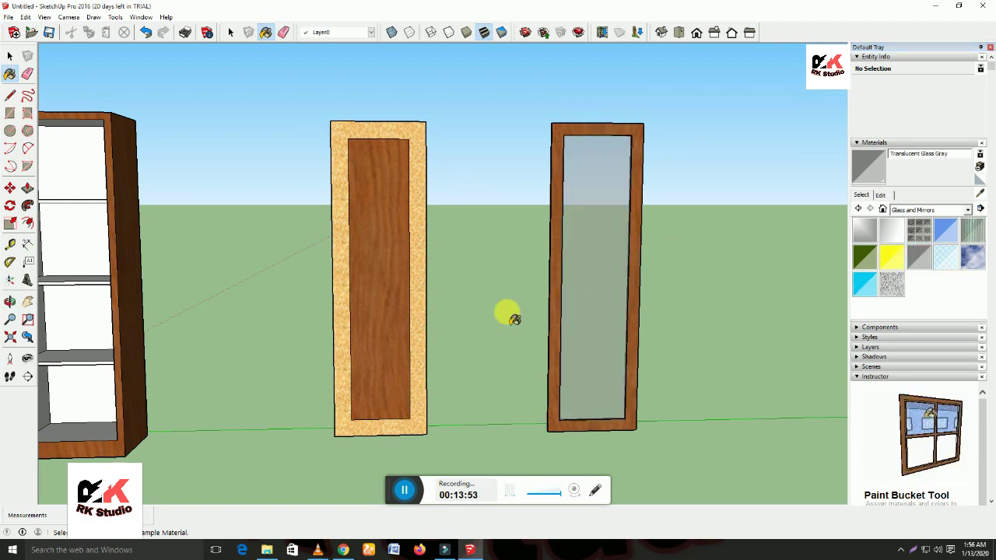
click(989, 48)
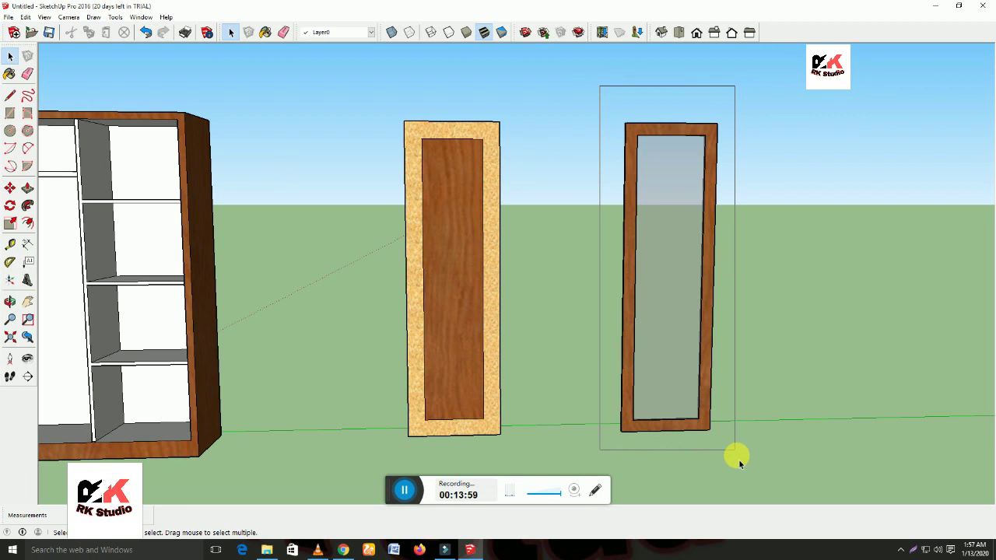
Make the glass door into a single group.
drag(662, 260, 739, 460)
right_click(710, 352)
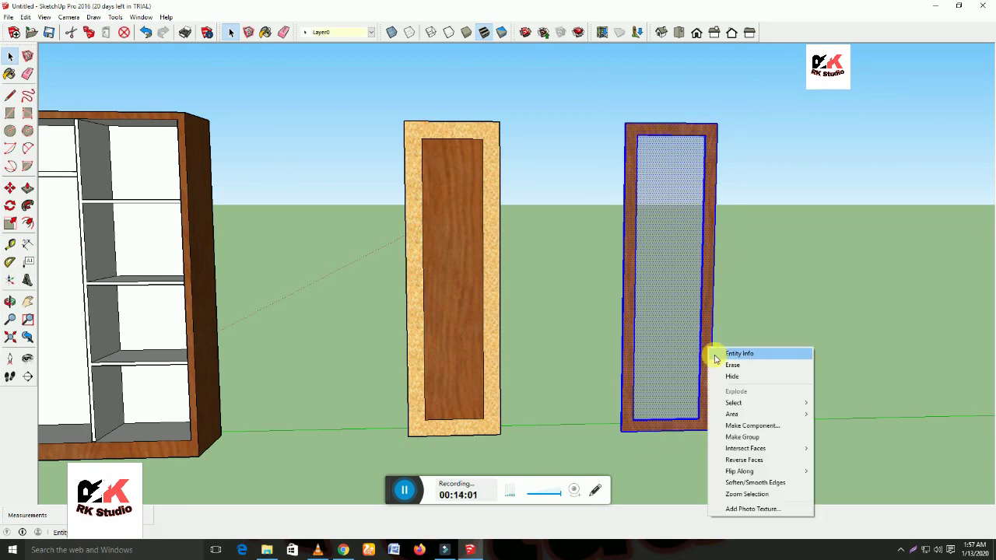
click(743, 438)
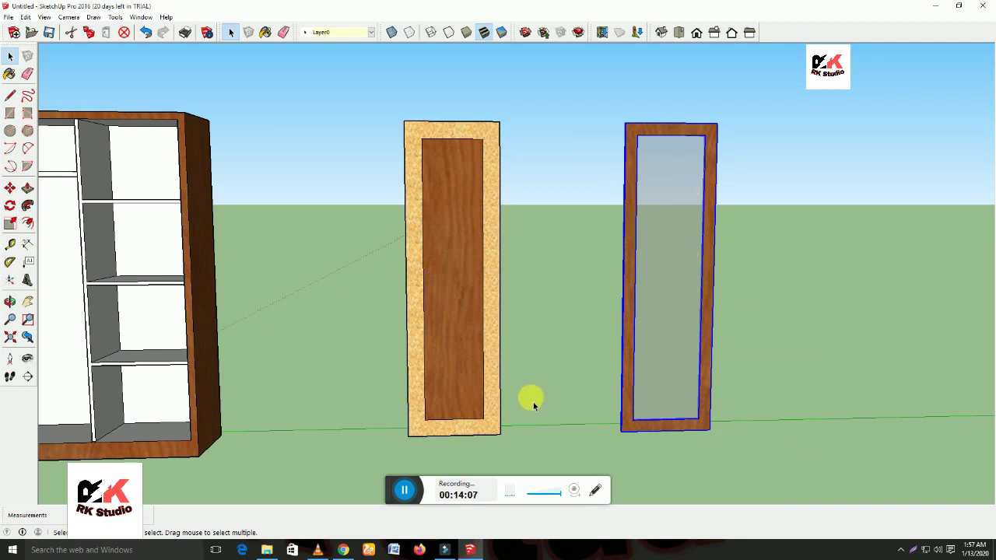
Make the wood panel door into a single group and zoom out.
drag(524, 457, 403, 294)
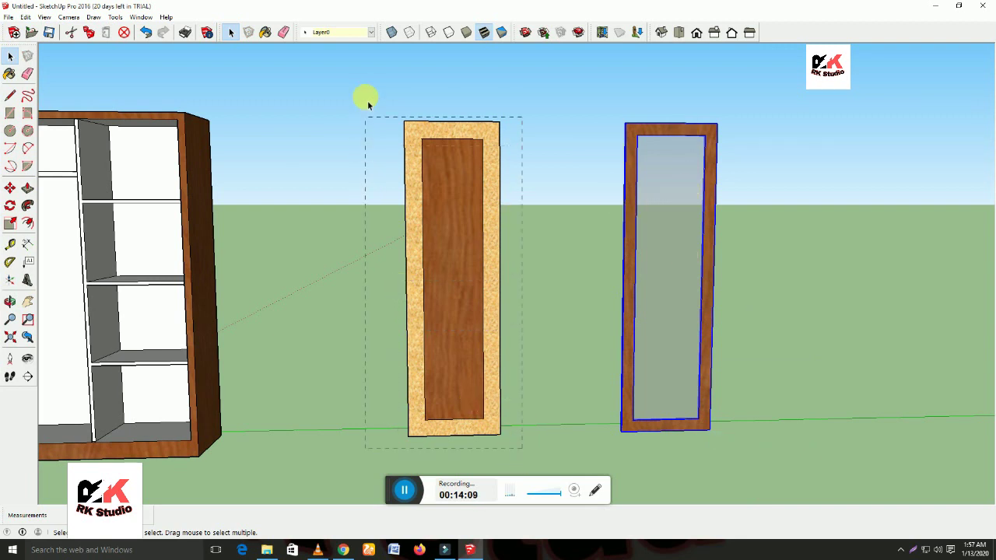
drag(368, 99, 368, 99)
right_click(413, 132)
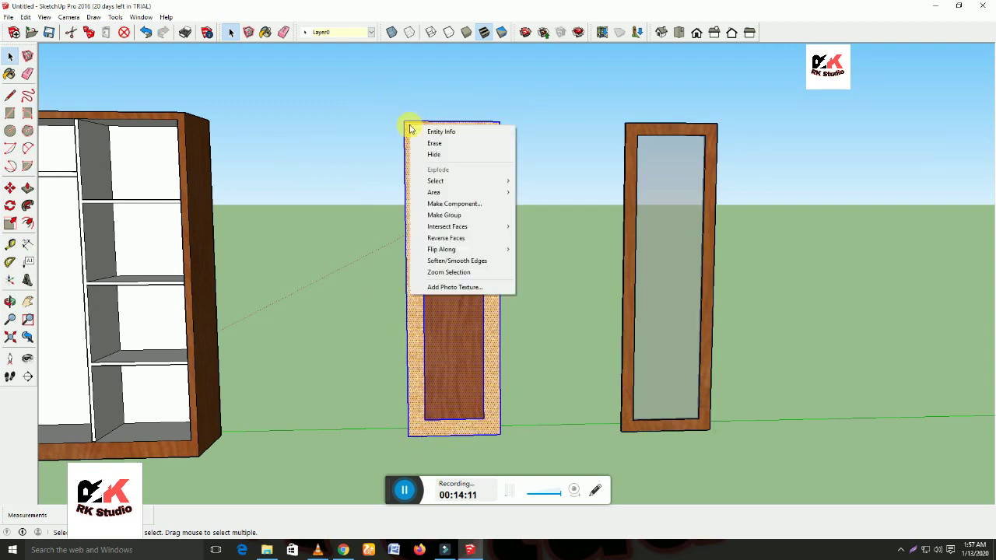
click(445, 215)
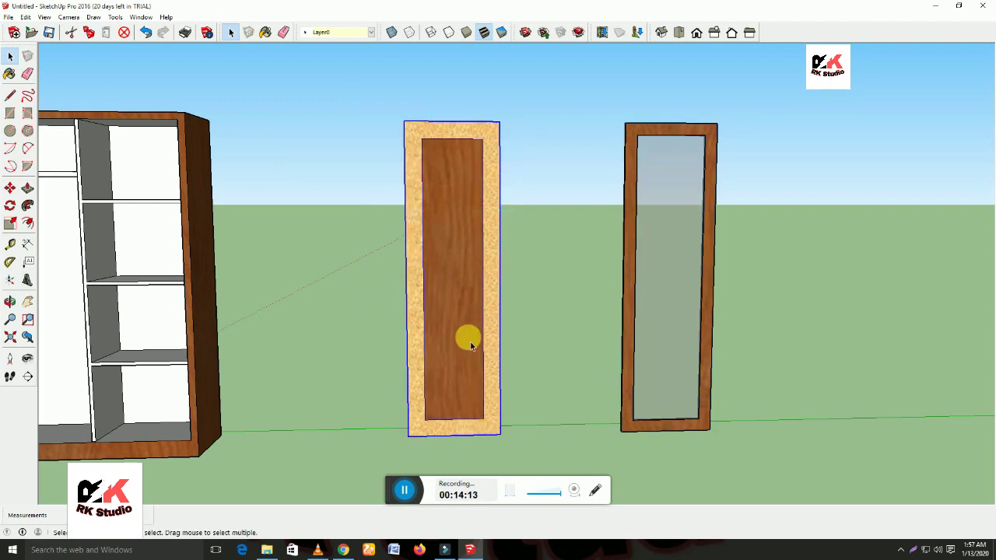
scroll(474, 355, down, 2)
scroll(474, 355, down, 1)
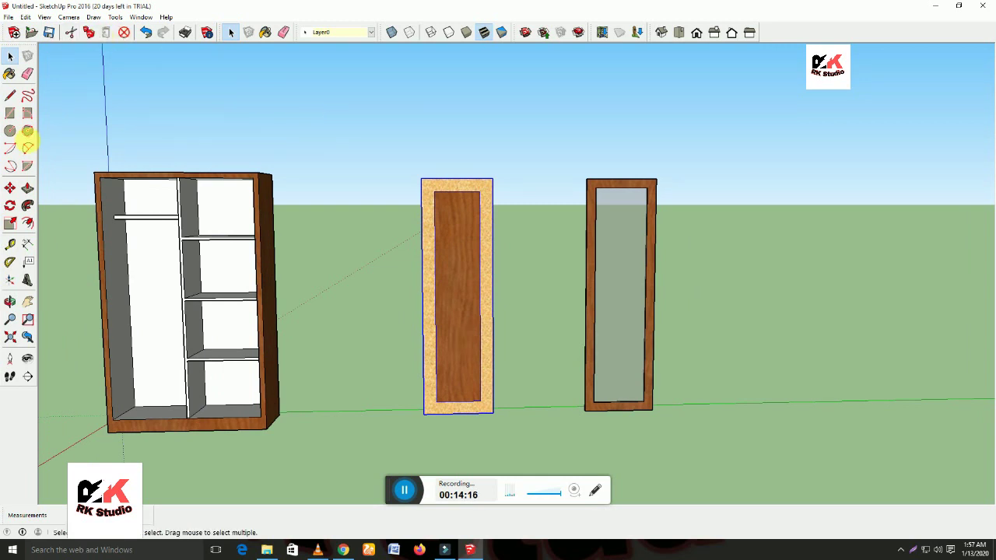
Move a door by its bottom-left corner onto the wardrobe's front opening.
click(10, 189)
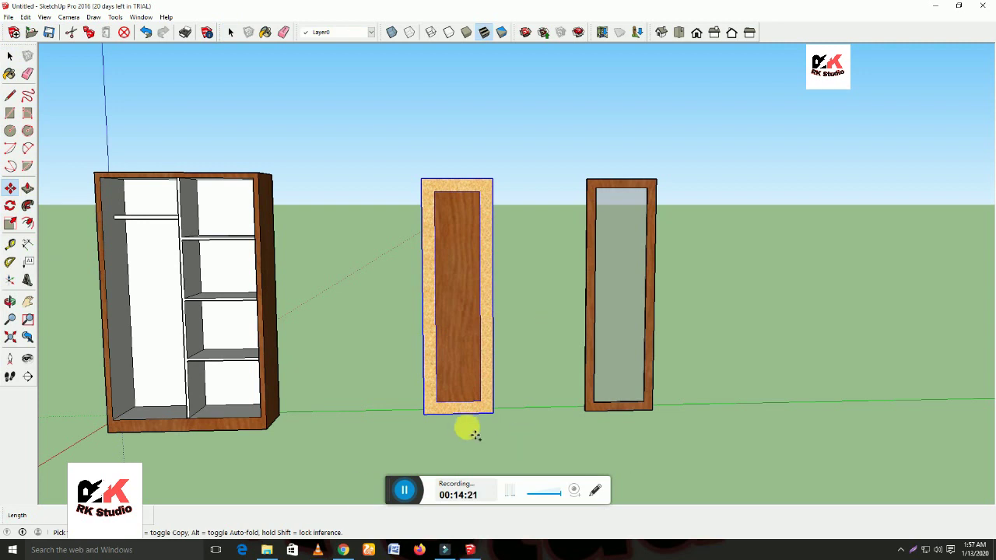
scroll(430, 416, up, 1)
scroll(429, 418, up, 2)
scroll(430, 424, up, 2)
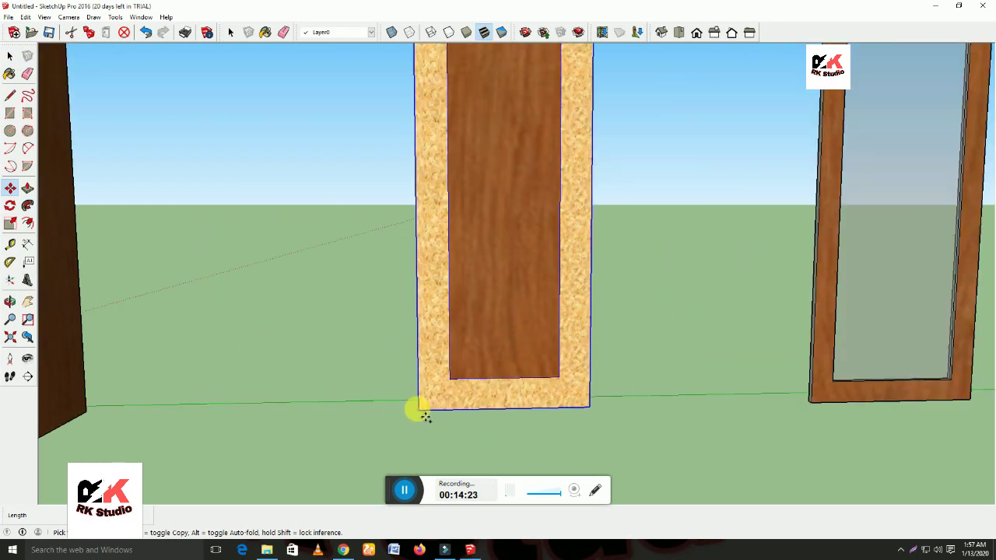
scroll(424, 415, down, 3)
scroll(418, 411, down, 2)
click(418, 410)
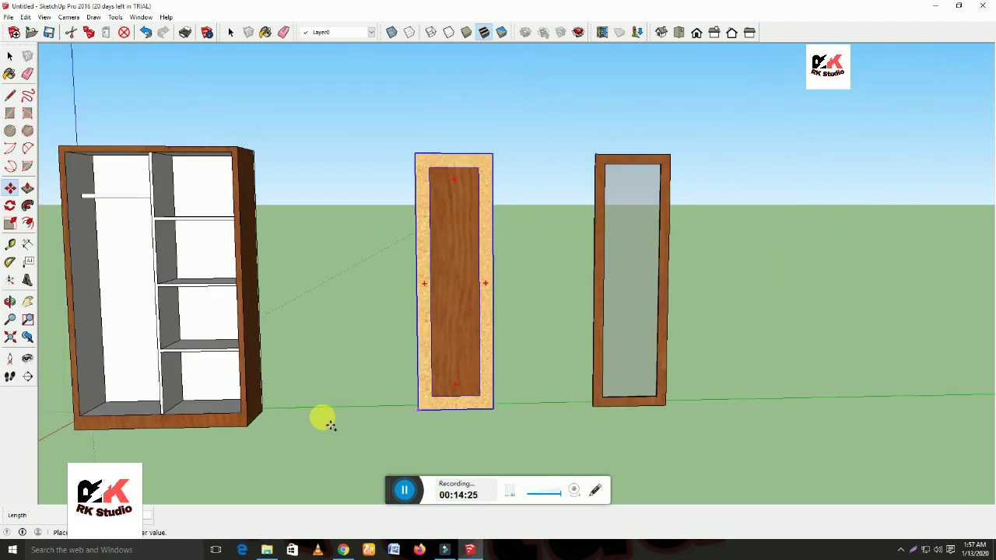
scroll(83, 420, up, 1)
scroll(83, 420, up, 1)
scroll(74, 418, up, 1)
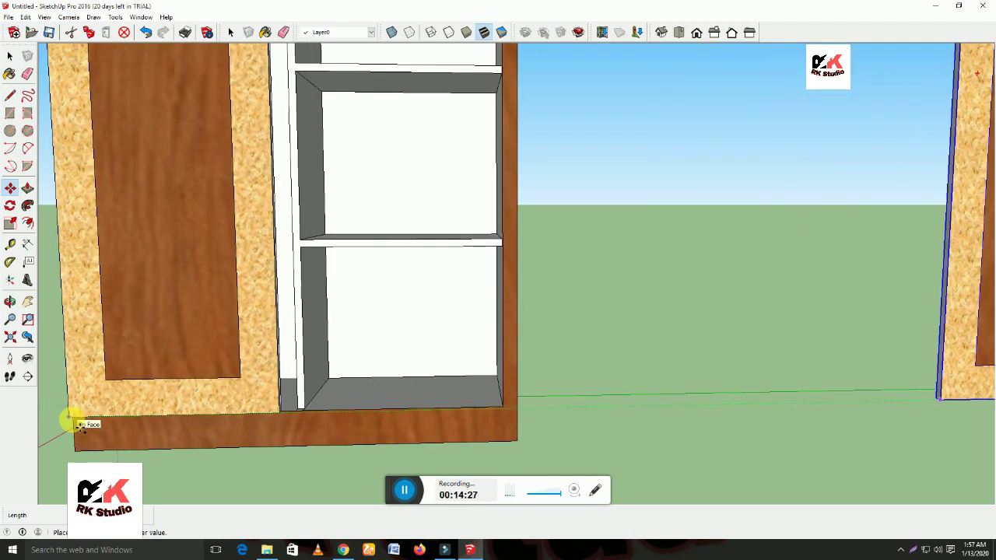
scroll(86, 417, up, 1)
click(92, 416)
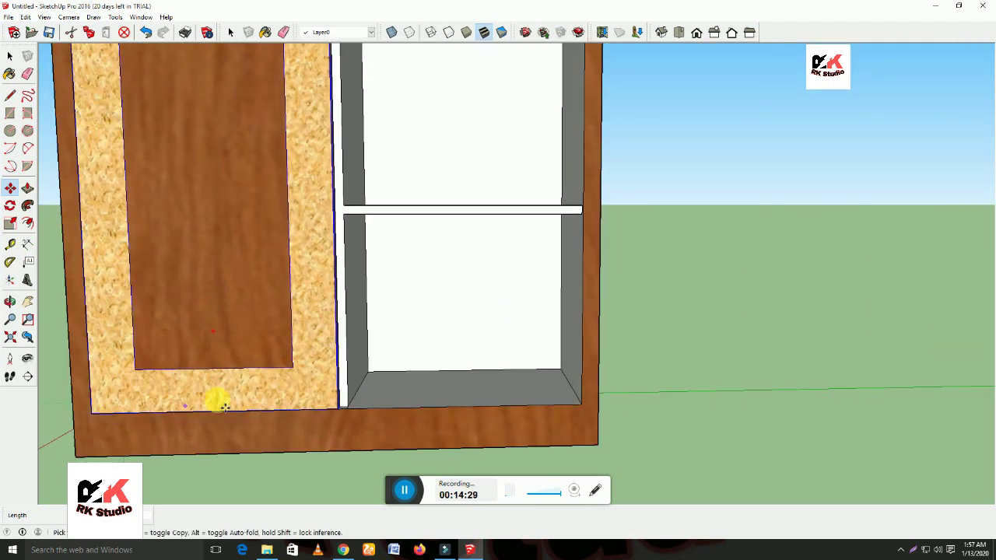
scroll(234, 402, down, 2)
scroll(284, 350, down, 2)
scroll(502, 376, down, 2)
Select the glass door with the Move tool and orbit to check its fit in the right opening.
click(9, 56)
scroll(700, 417, down, 1)
scroll(723, 416, down, 1)
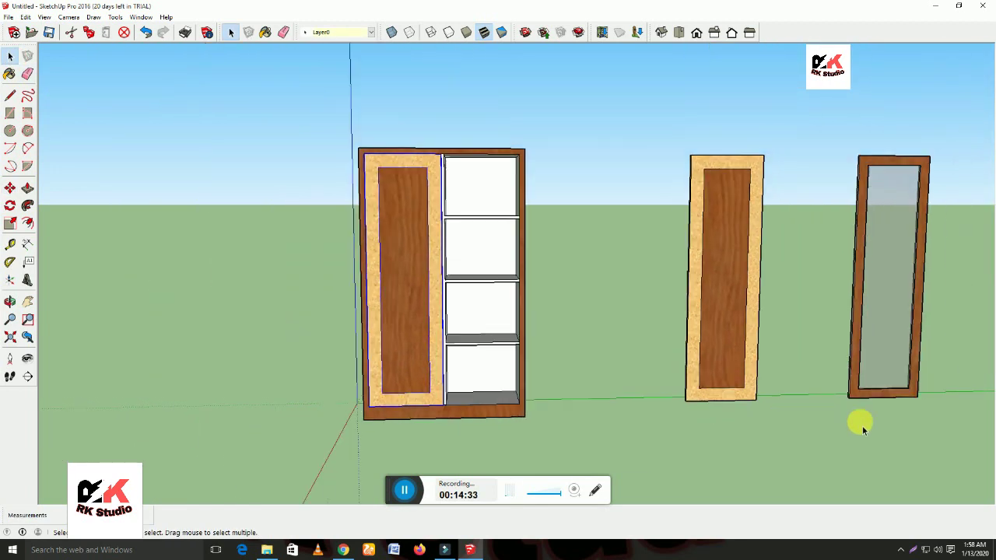
drag(840, 122, 840, 122)
click(9, 188)
scroll(860, 395, up, 1)
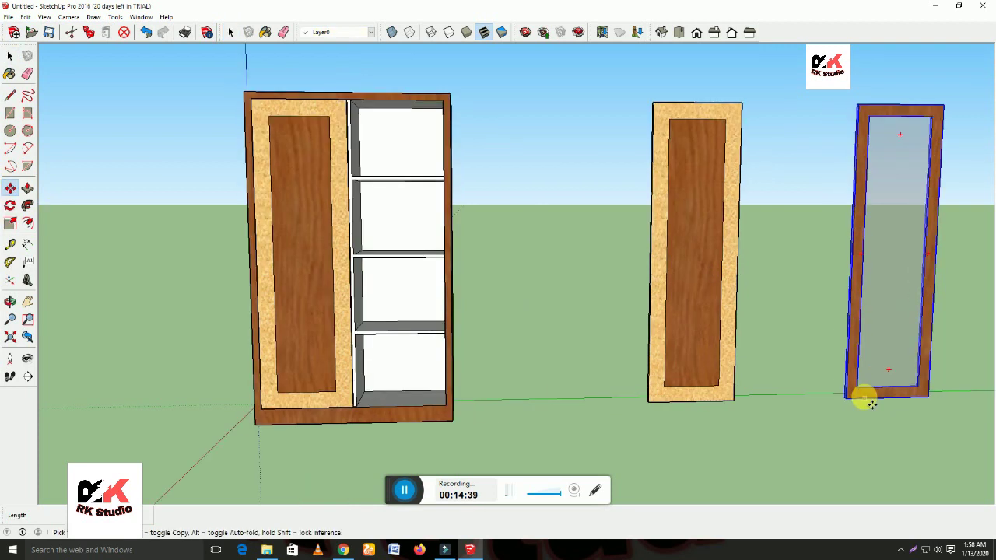
scroll(856, 395, up, 2)
scroll(856, 397, up, 2)
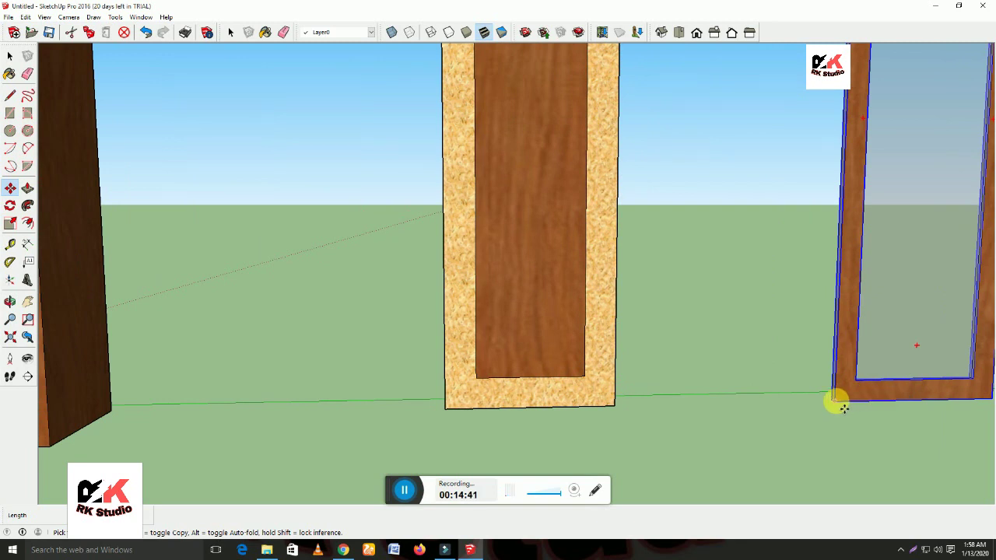
middle_drag(942, 418, 847, 415)
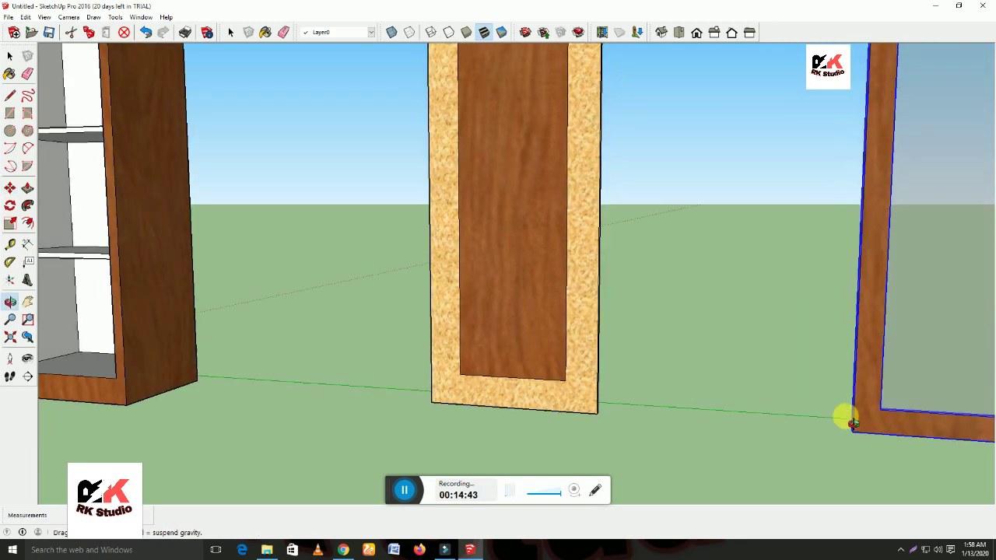
mouse_move(988, 470)
middle_down()
mouse_move(805, 422)
mouse_move(849, 410)
middle_up()
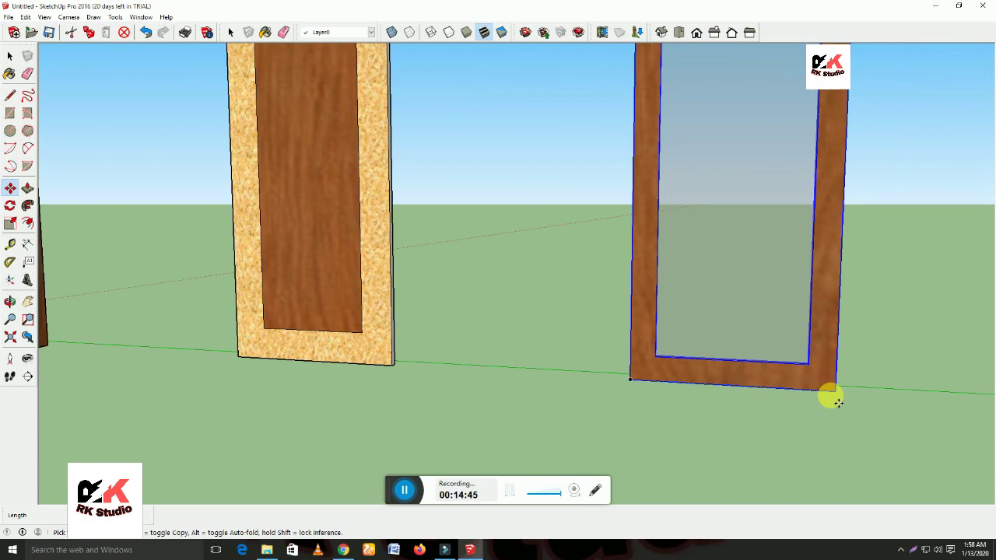
scroll(840, 396, down, 2)
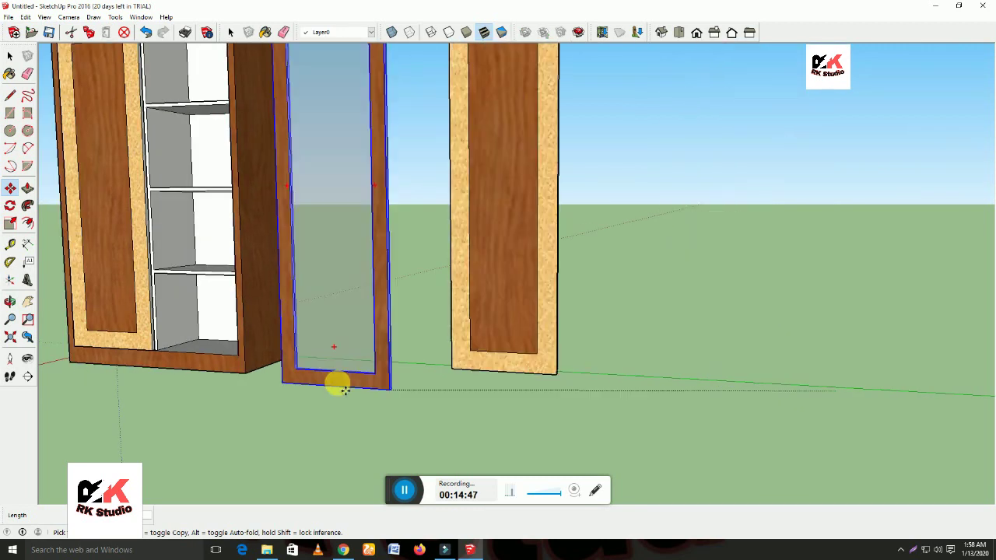
scroll(230, 359, up, 3)
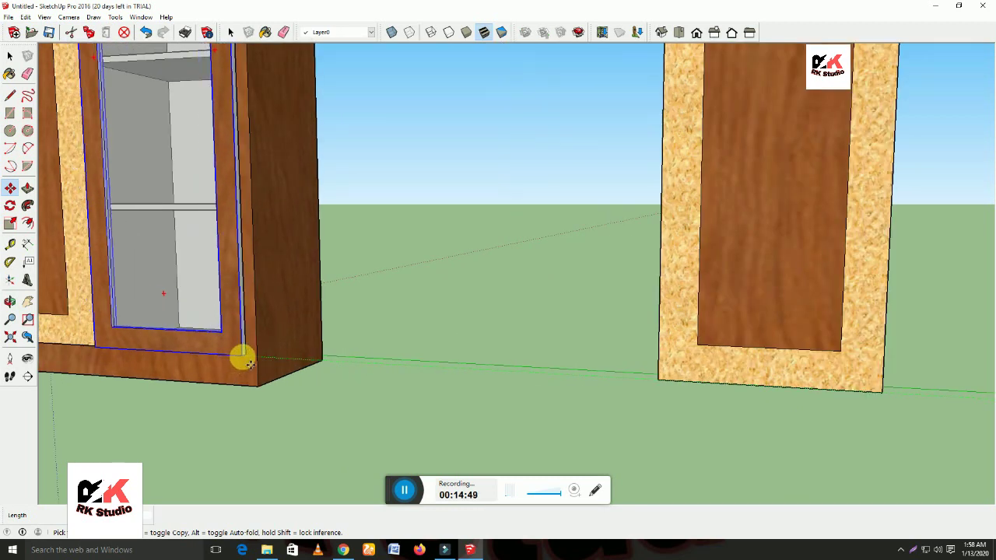
middle_drag(318, 410, 348, 410)
scroll(350, 409, down, 1)
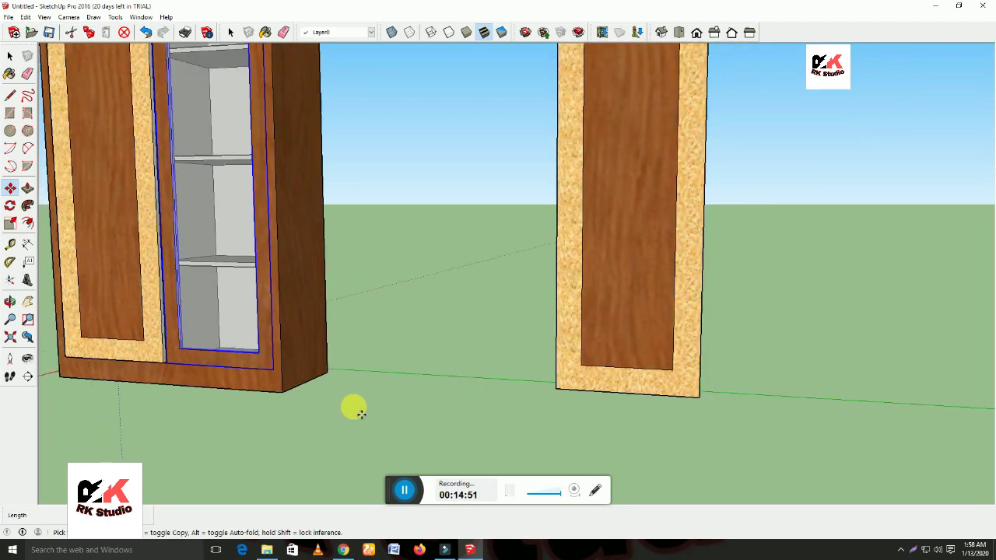
scroll(351, 407, down, 3)
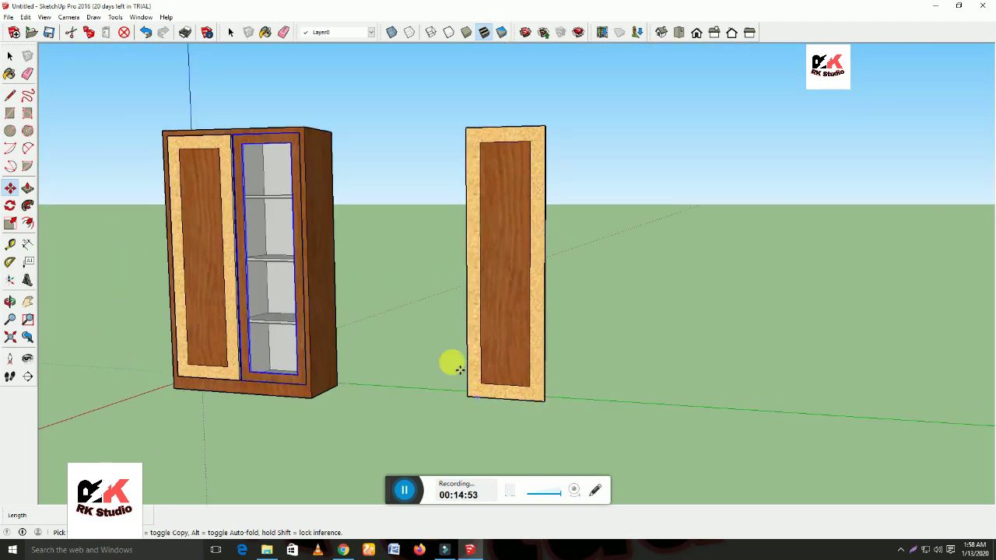
click(10, 56)
Delete the spare standalone wood panel door and orbit to face the cabinet front.
drag(436, 100, 574, 419)
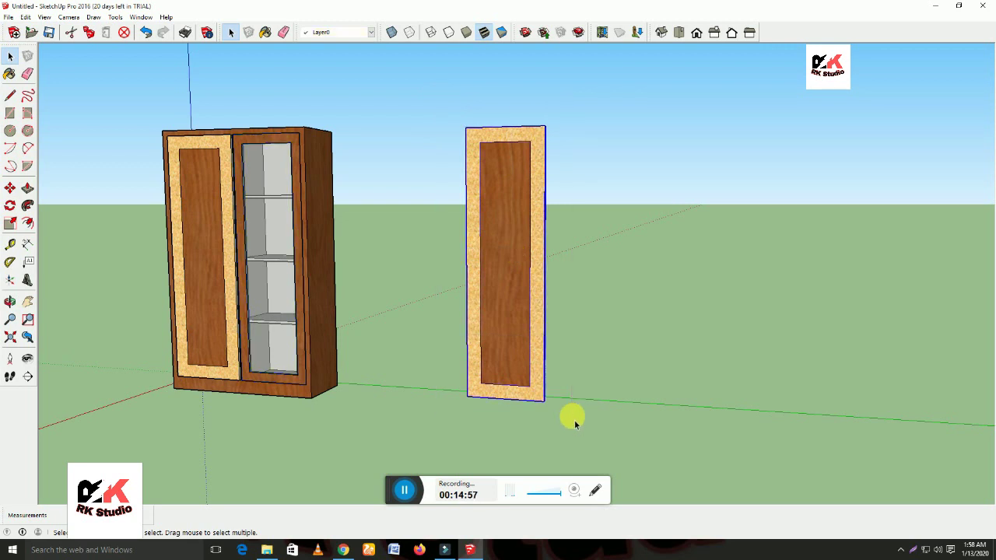
key(Delete)
mouse_move(456, 377)
middle_down()
mouse_move(545, 378)
mouse_move(407, 411)
mouse_move(496, 426)
mouse_move(680, 422)
mouse_move(551, 427)
mouse_move(349, 411)
mouse_move(540, 402)
mouse_move(480, 415)
middle_up()
scroll(330, 140, up, 2)
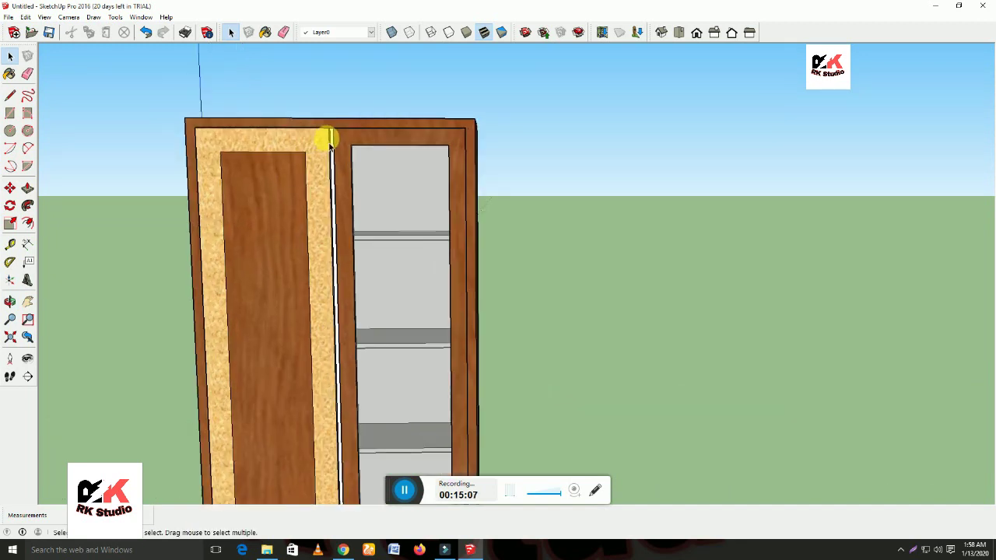
scroll(333, 133, up, 2)
scroll(334, 133, up, 1)
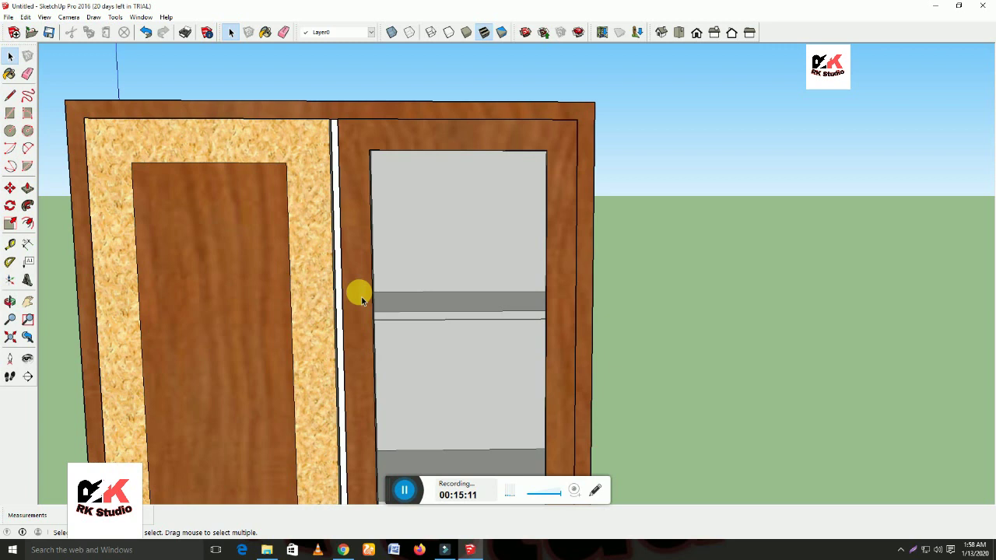
Paint the narrow white strip between the two doors with Wood Cherry Original.
click(265, 33)
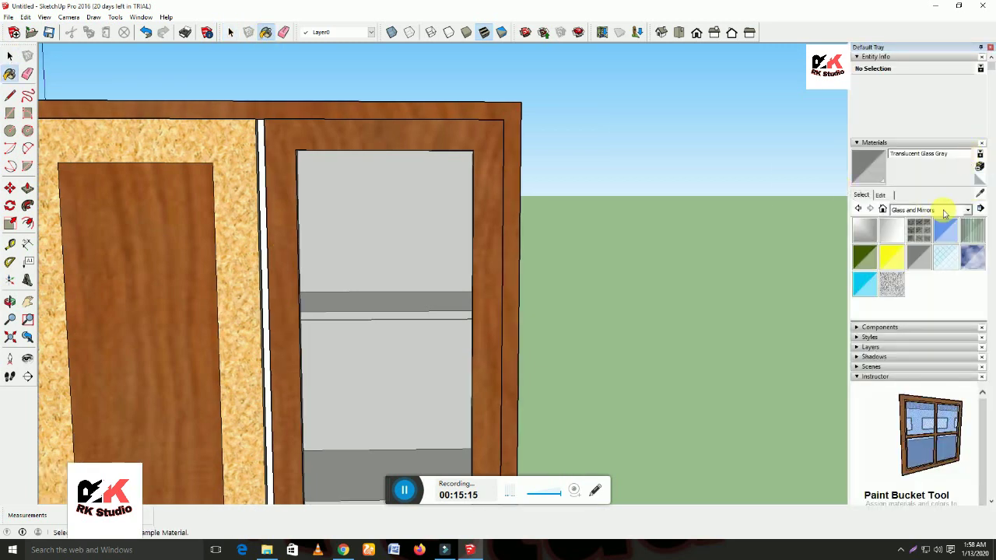
click(979, 167)
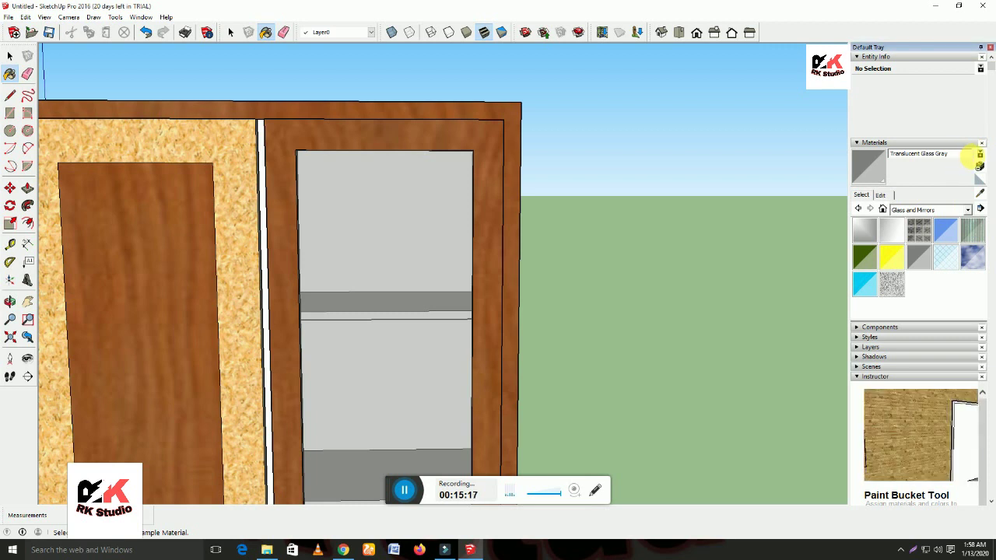
click(981, 143)
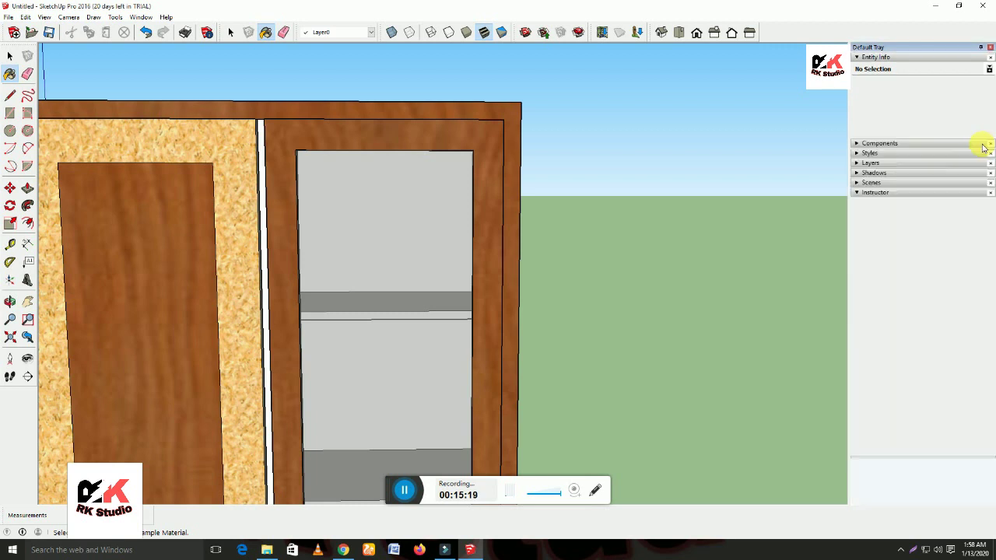
click(950, 146)
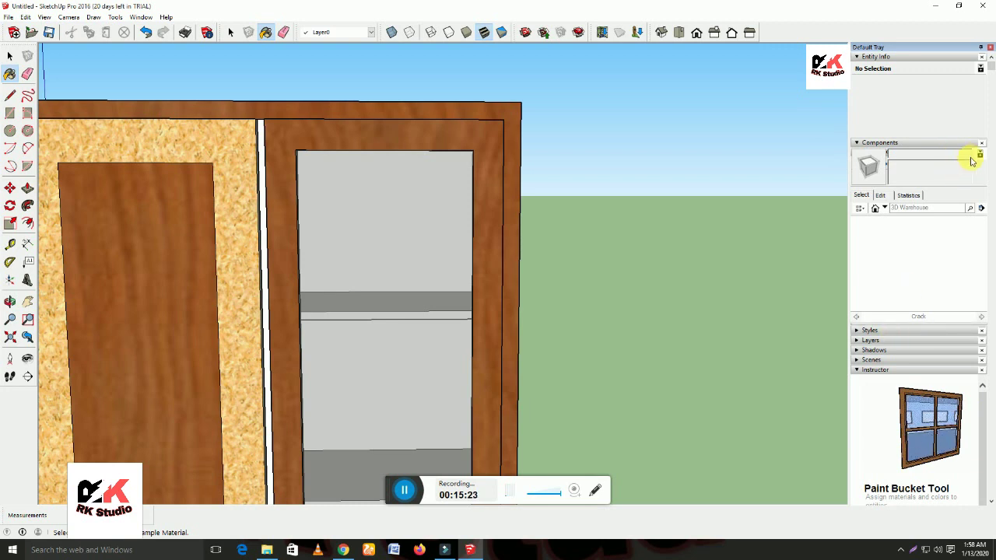
key(b)
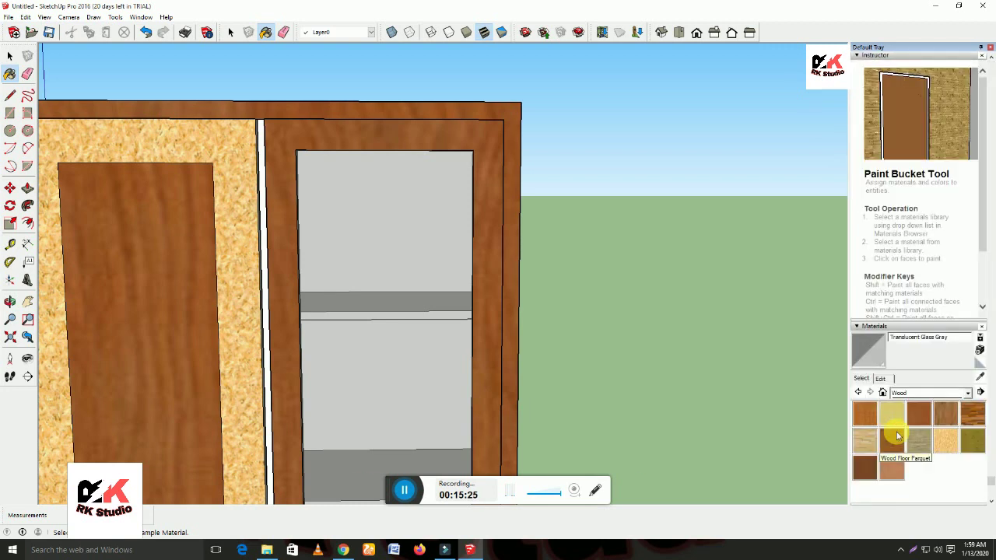
click(919, 413)
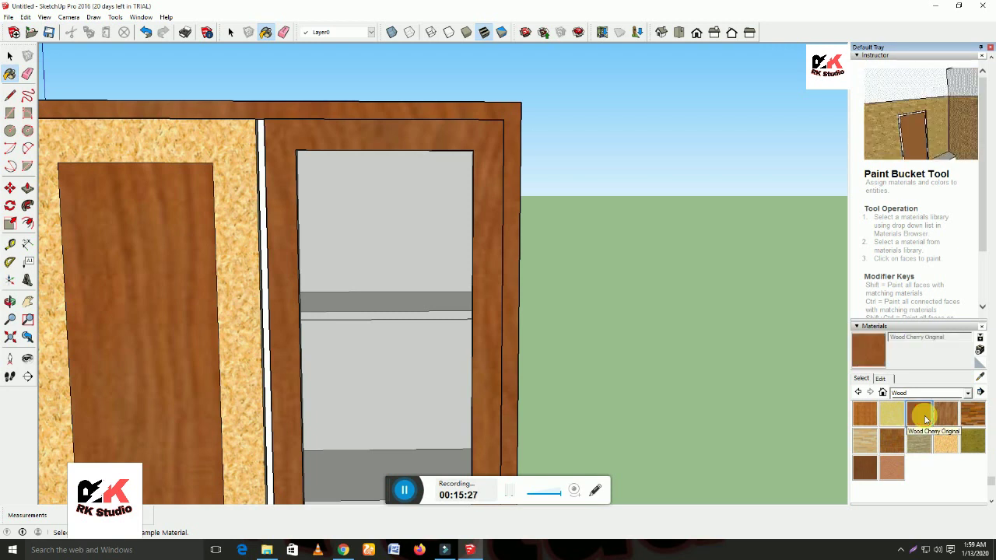
scroll(263, 149, up, 2)
scroll(264, 148, up, 2)
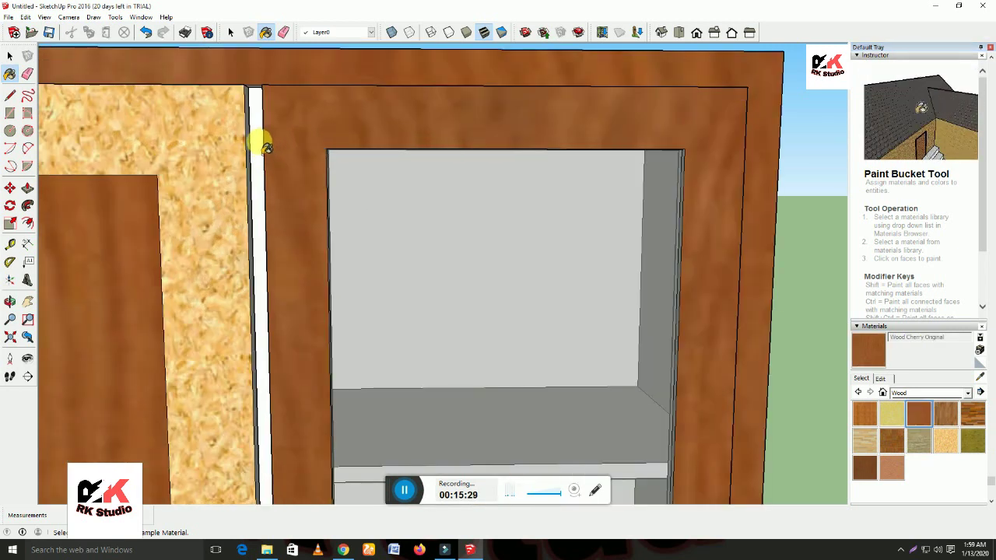
click(263, 143)
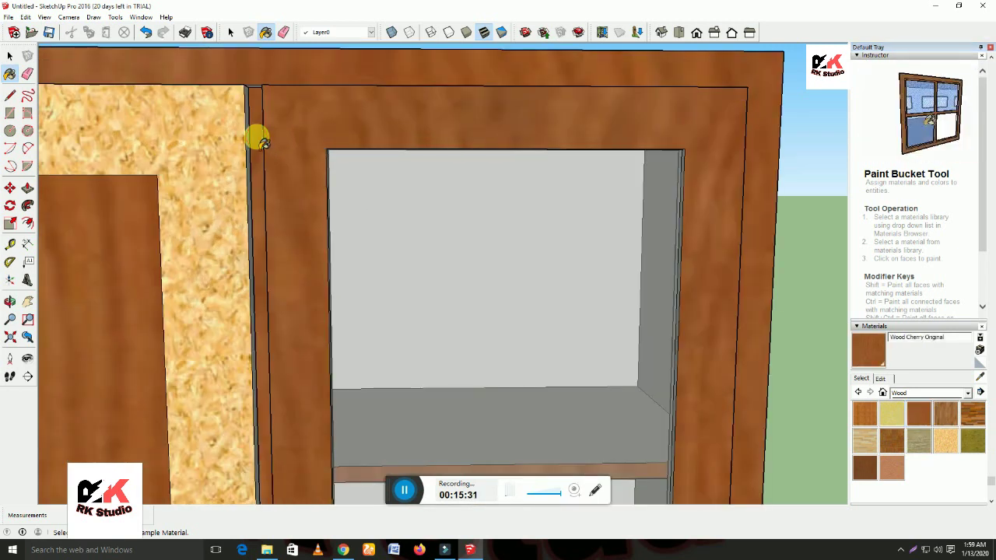
scroll(263, 143, down, 3)
scroll(256, 134, down, 2)
scroll(260, 160, down, 2)
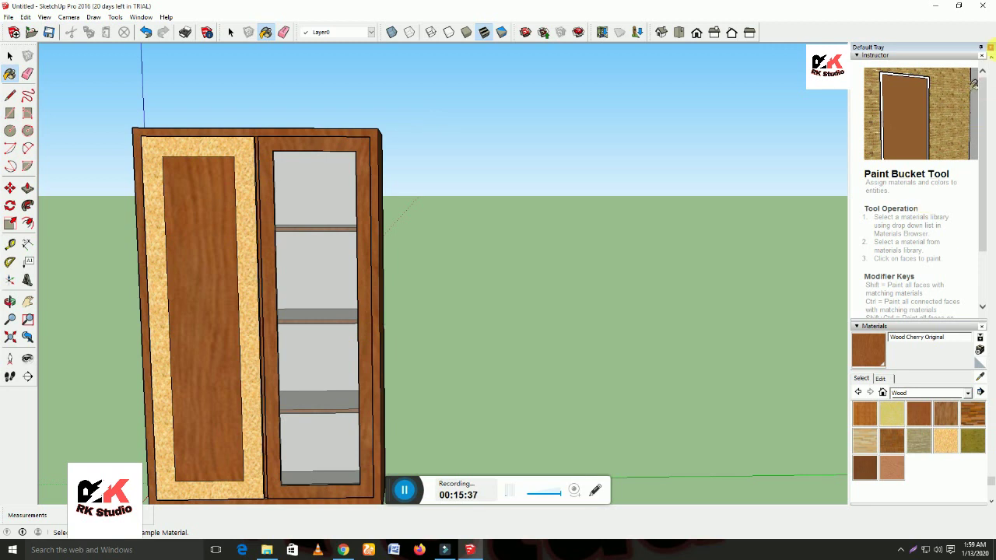
Close the materials tray and view the finished wardrobe from the front and an angle.
click(990, 47)
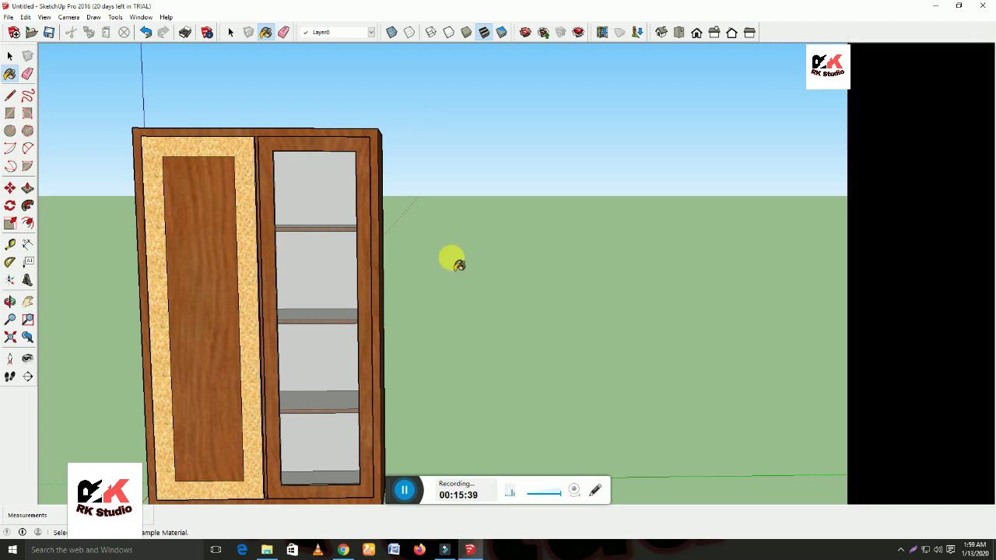
mouse_move(389, 399)
middle_down()
mouse_move(493, 413)
mouse_move(534, 384)
mouse_move(593, 365)
mouse_move(591, 347)
middle_up()
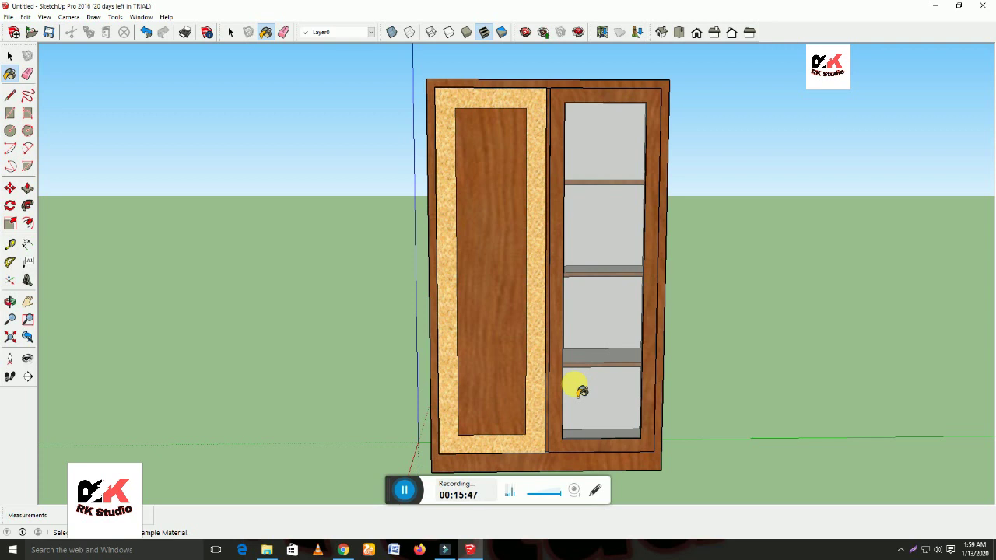
mouse_move(573, 384)
middle_down()
mouse_move(629, 400)
mouse_move(785, 407)
mouse_move(653, 411)
mouse_move(211, 371)
mouse_move(182, 378)
mouse_move(285, 394)
mouse_move(614, 407)
mouse_move(681, 451)
mouse_move(773, 460)
middle_up()
key(b)
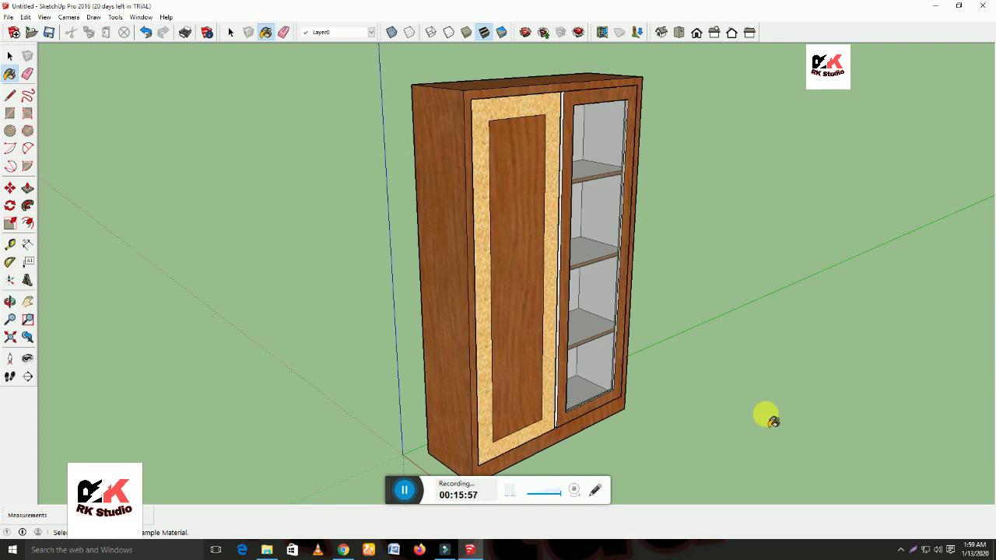